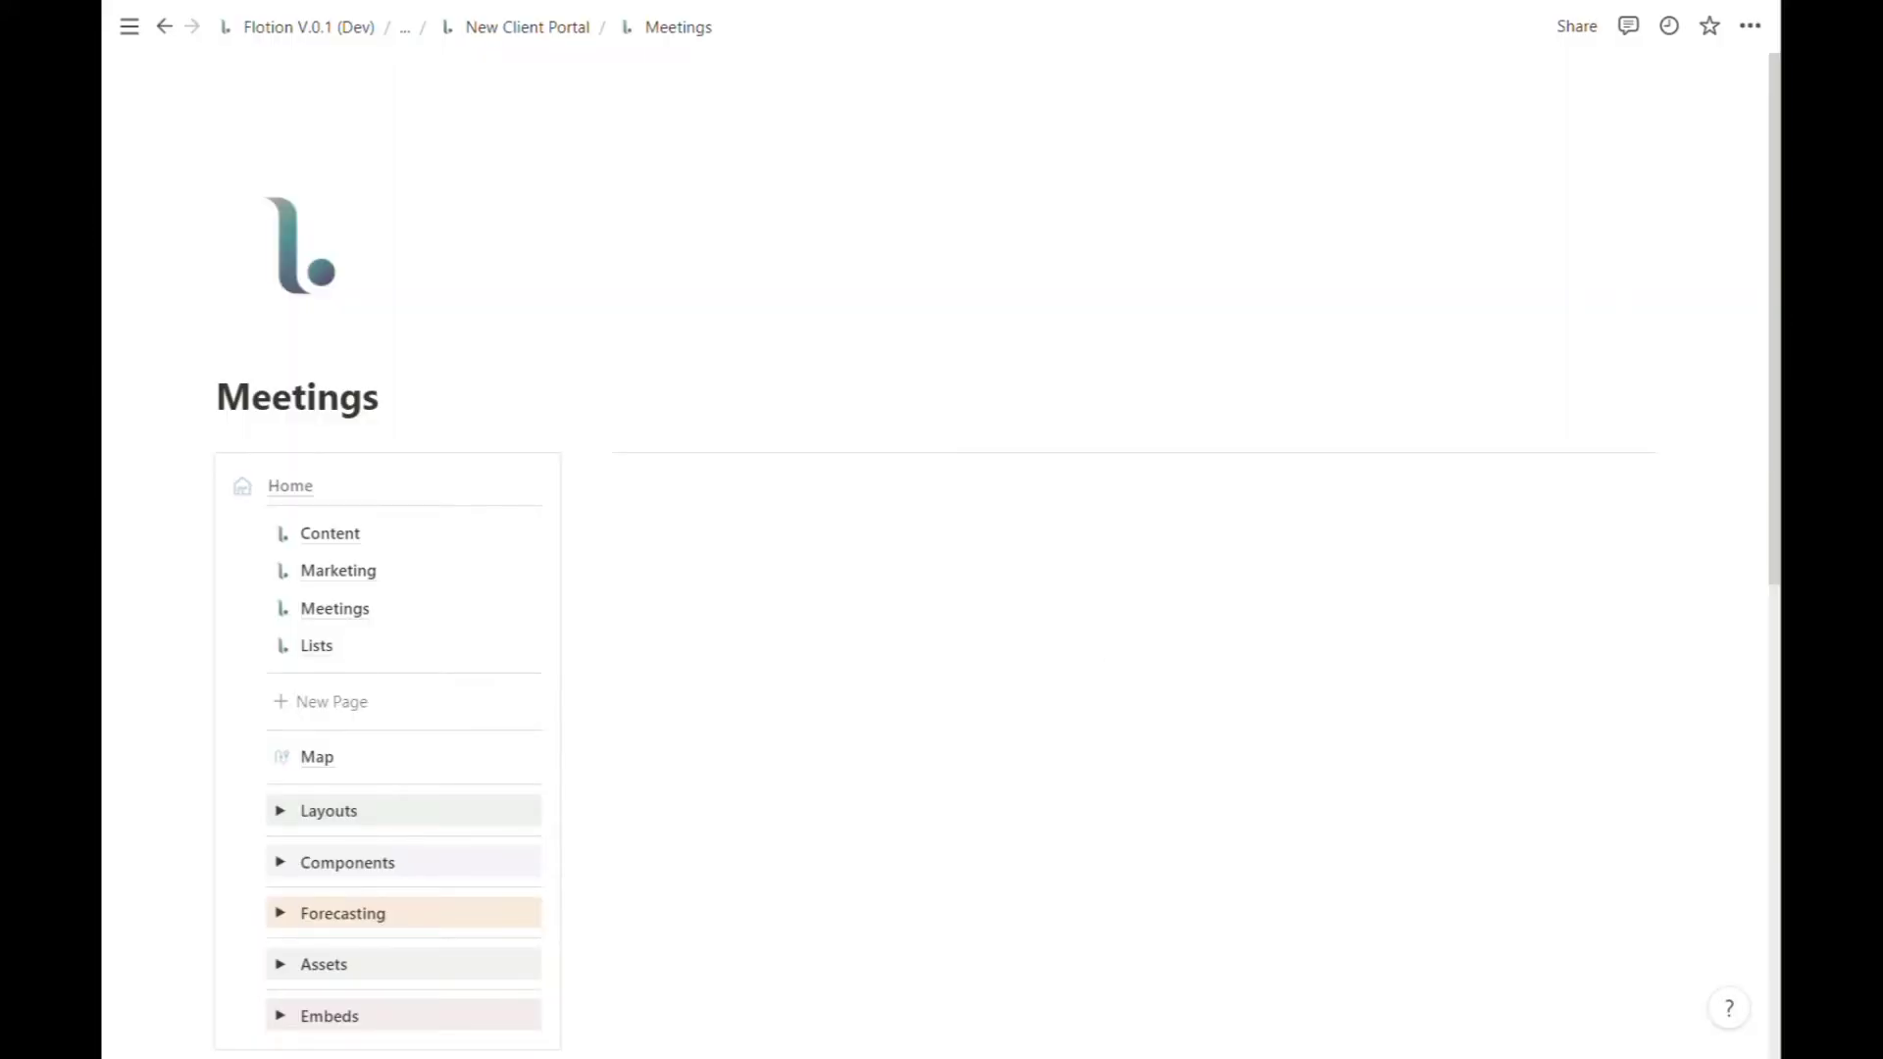
# Visit the New Client Portal home, go back to Meetings, and expand the menu's Layouts toggle
pyautogui.scroll(-1, 942, 588)
pyautogui.scroll(1, 941, 588)
pyautogui.scroll(-1, 941, 589)
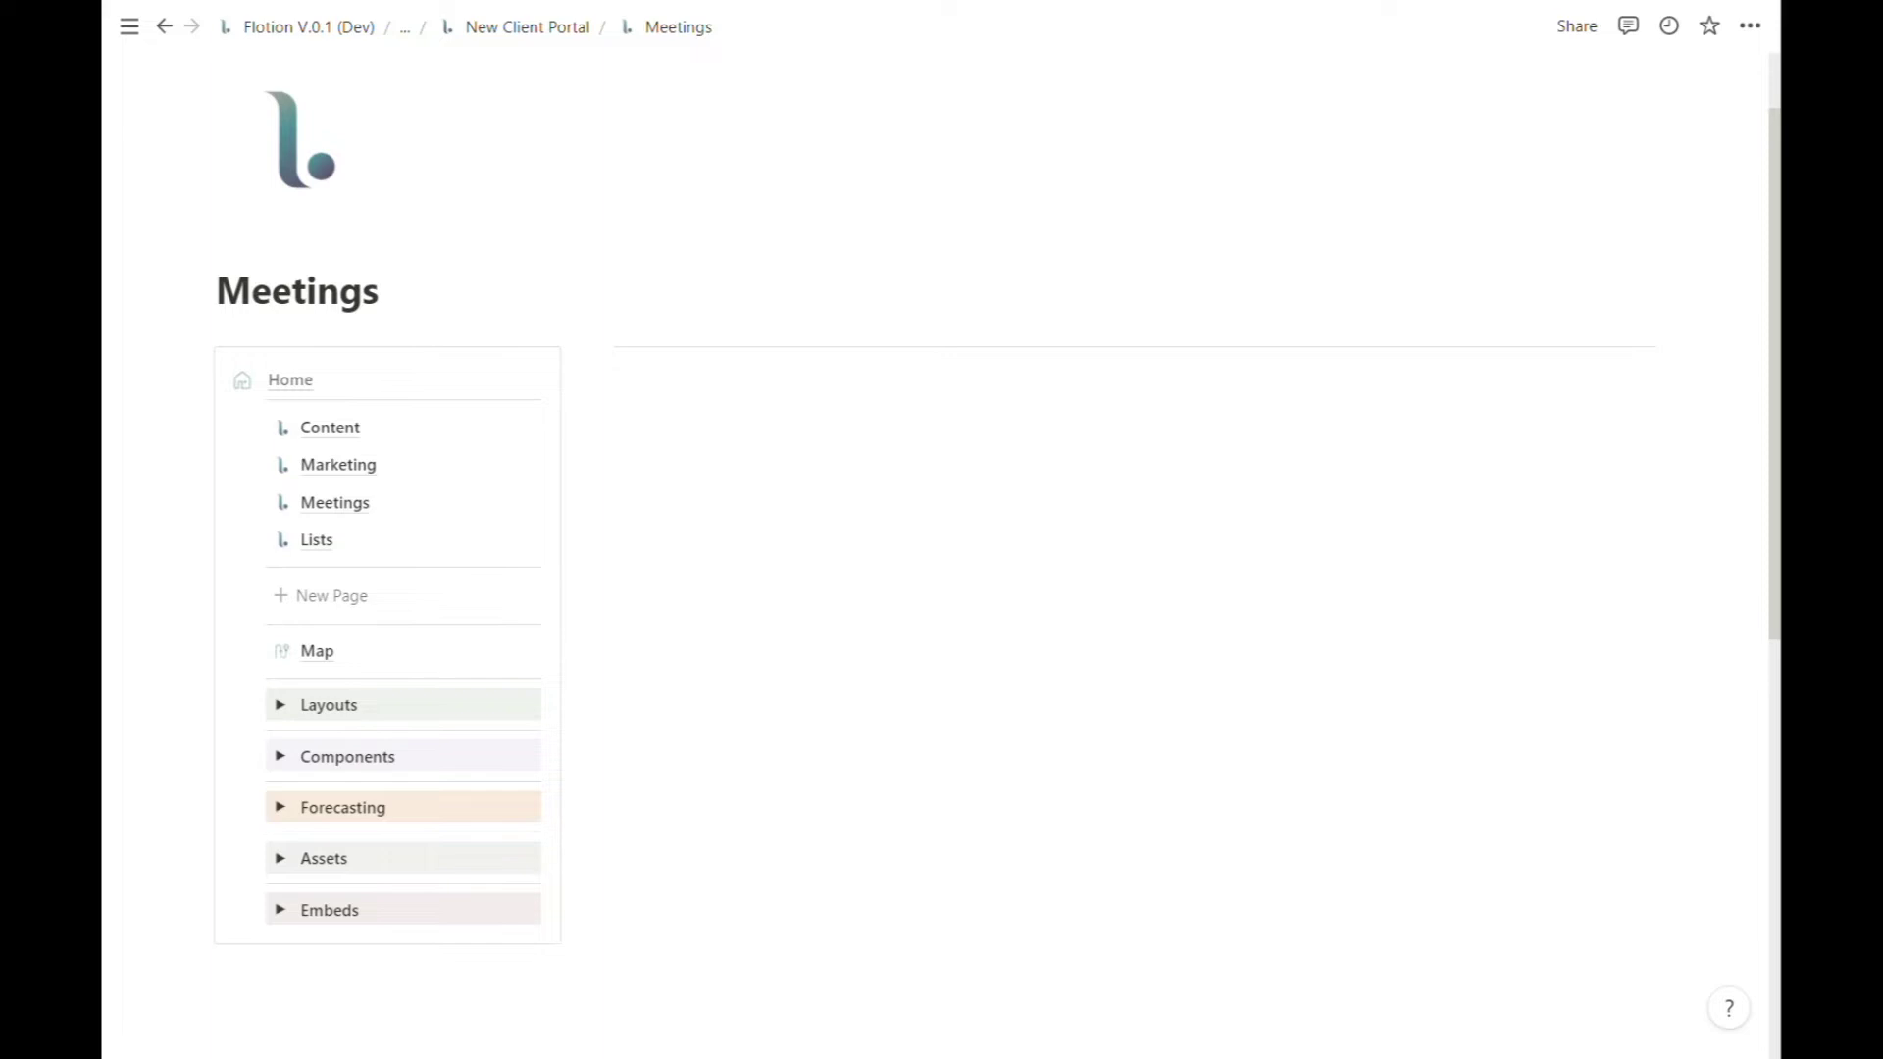
pyautogui.click(304, 379)
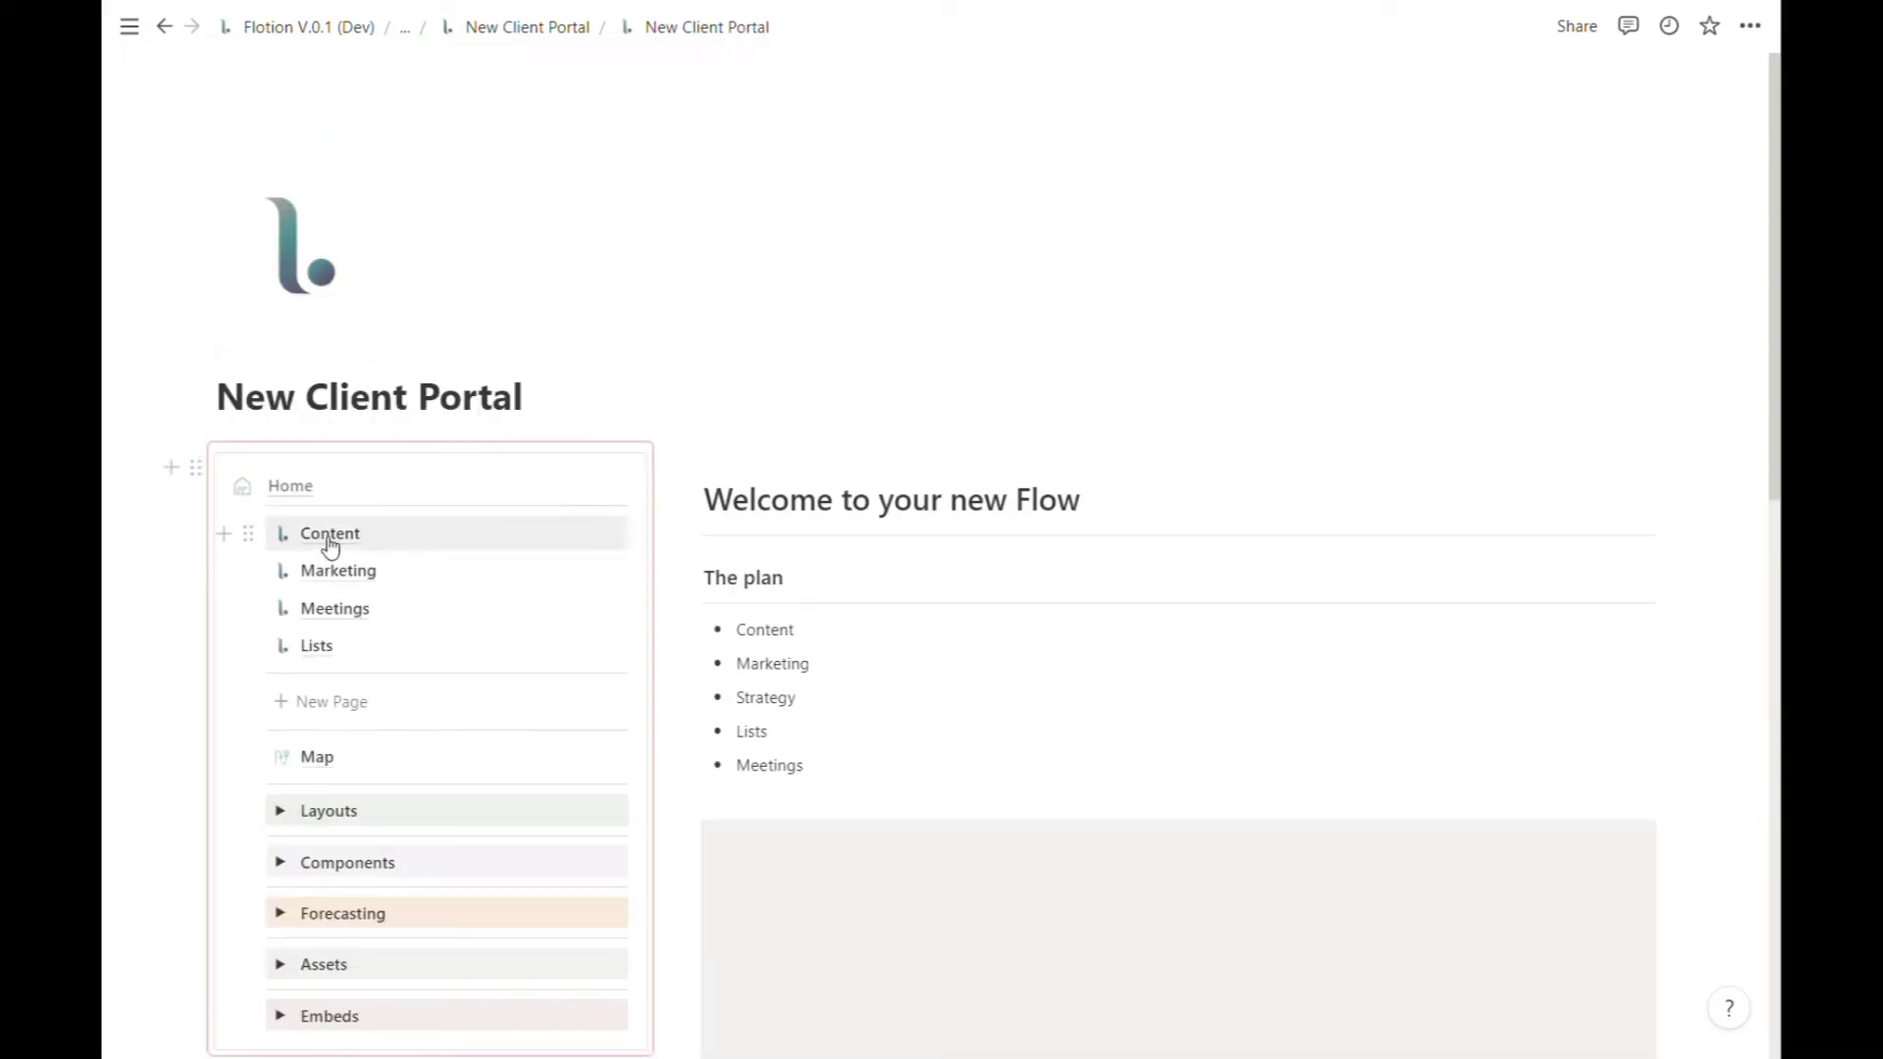
pyautogui.click(334, 612)
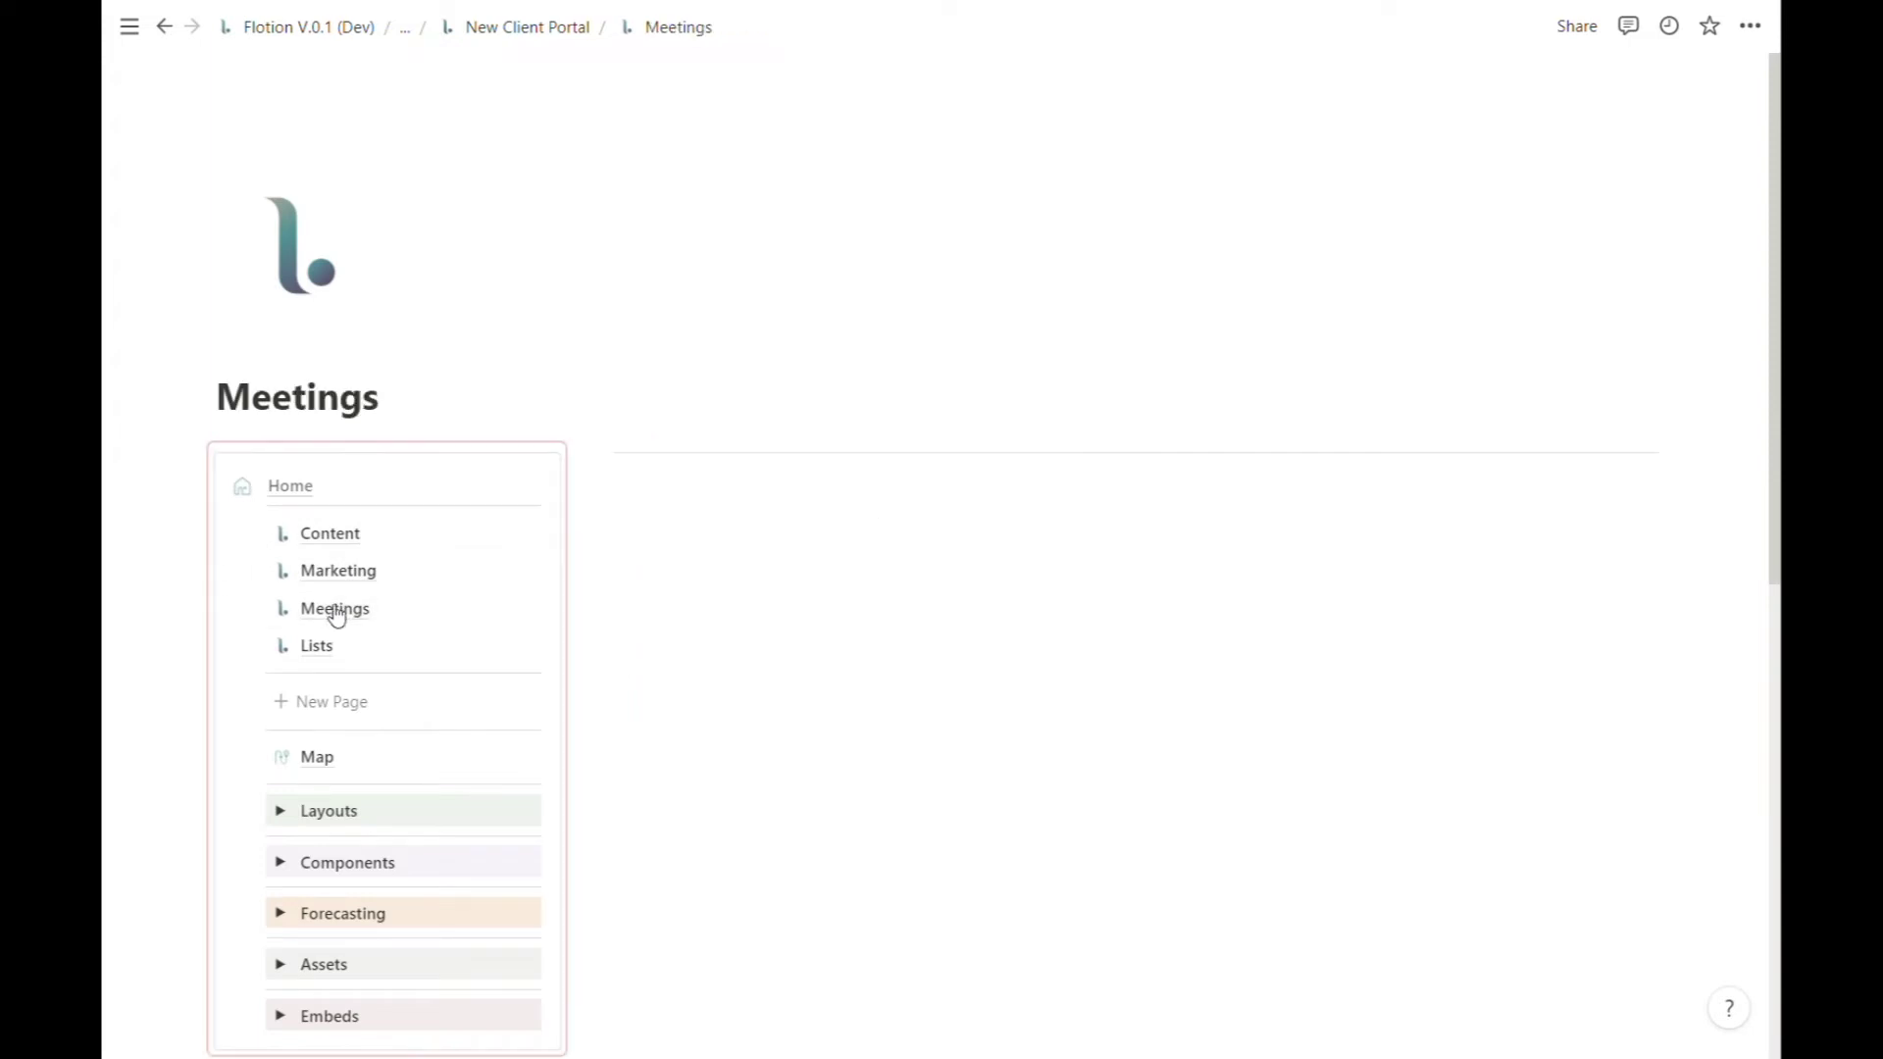
pyautogui.scroll(-1, 349, 672)
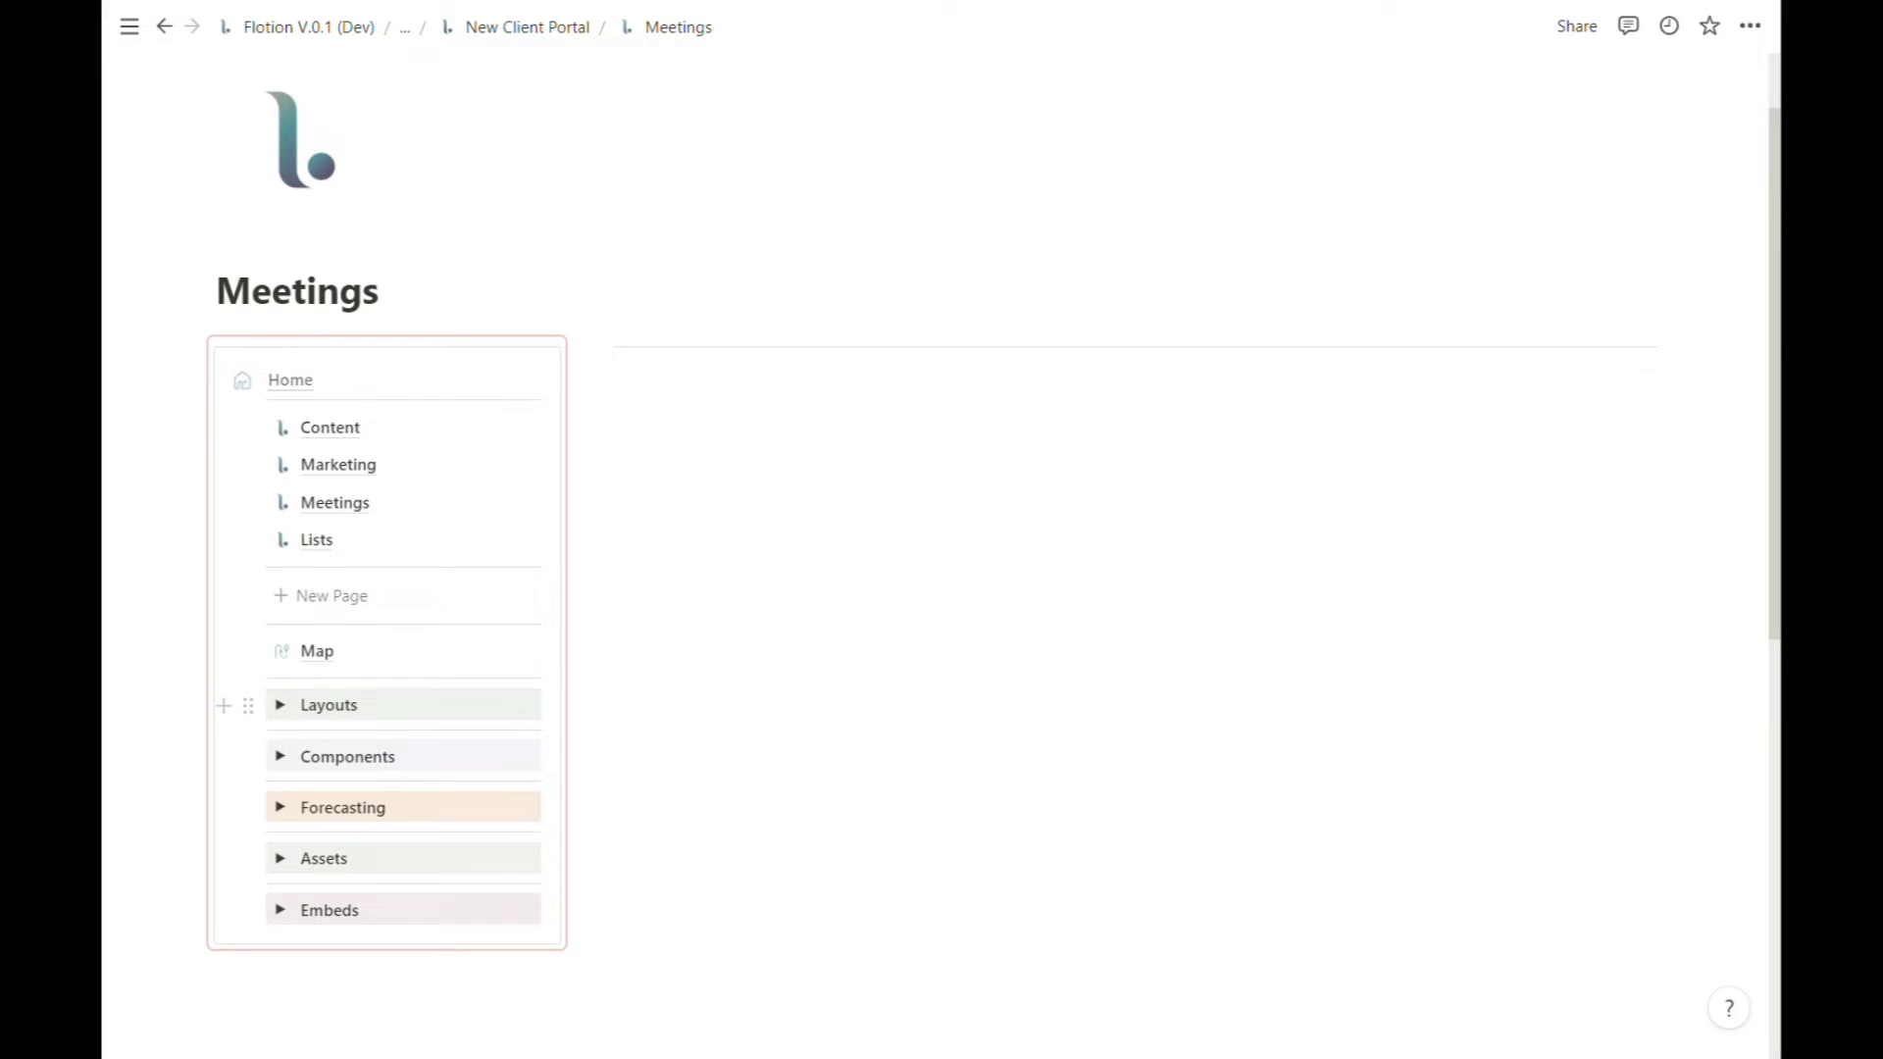
pyautogui.click(282, 707)
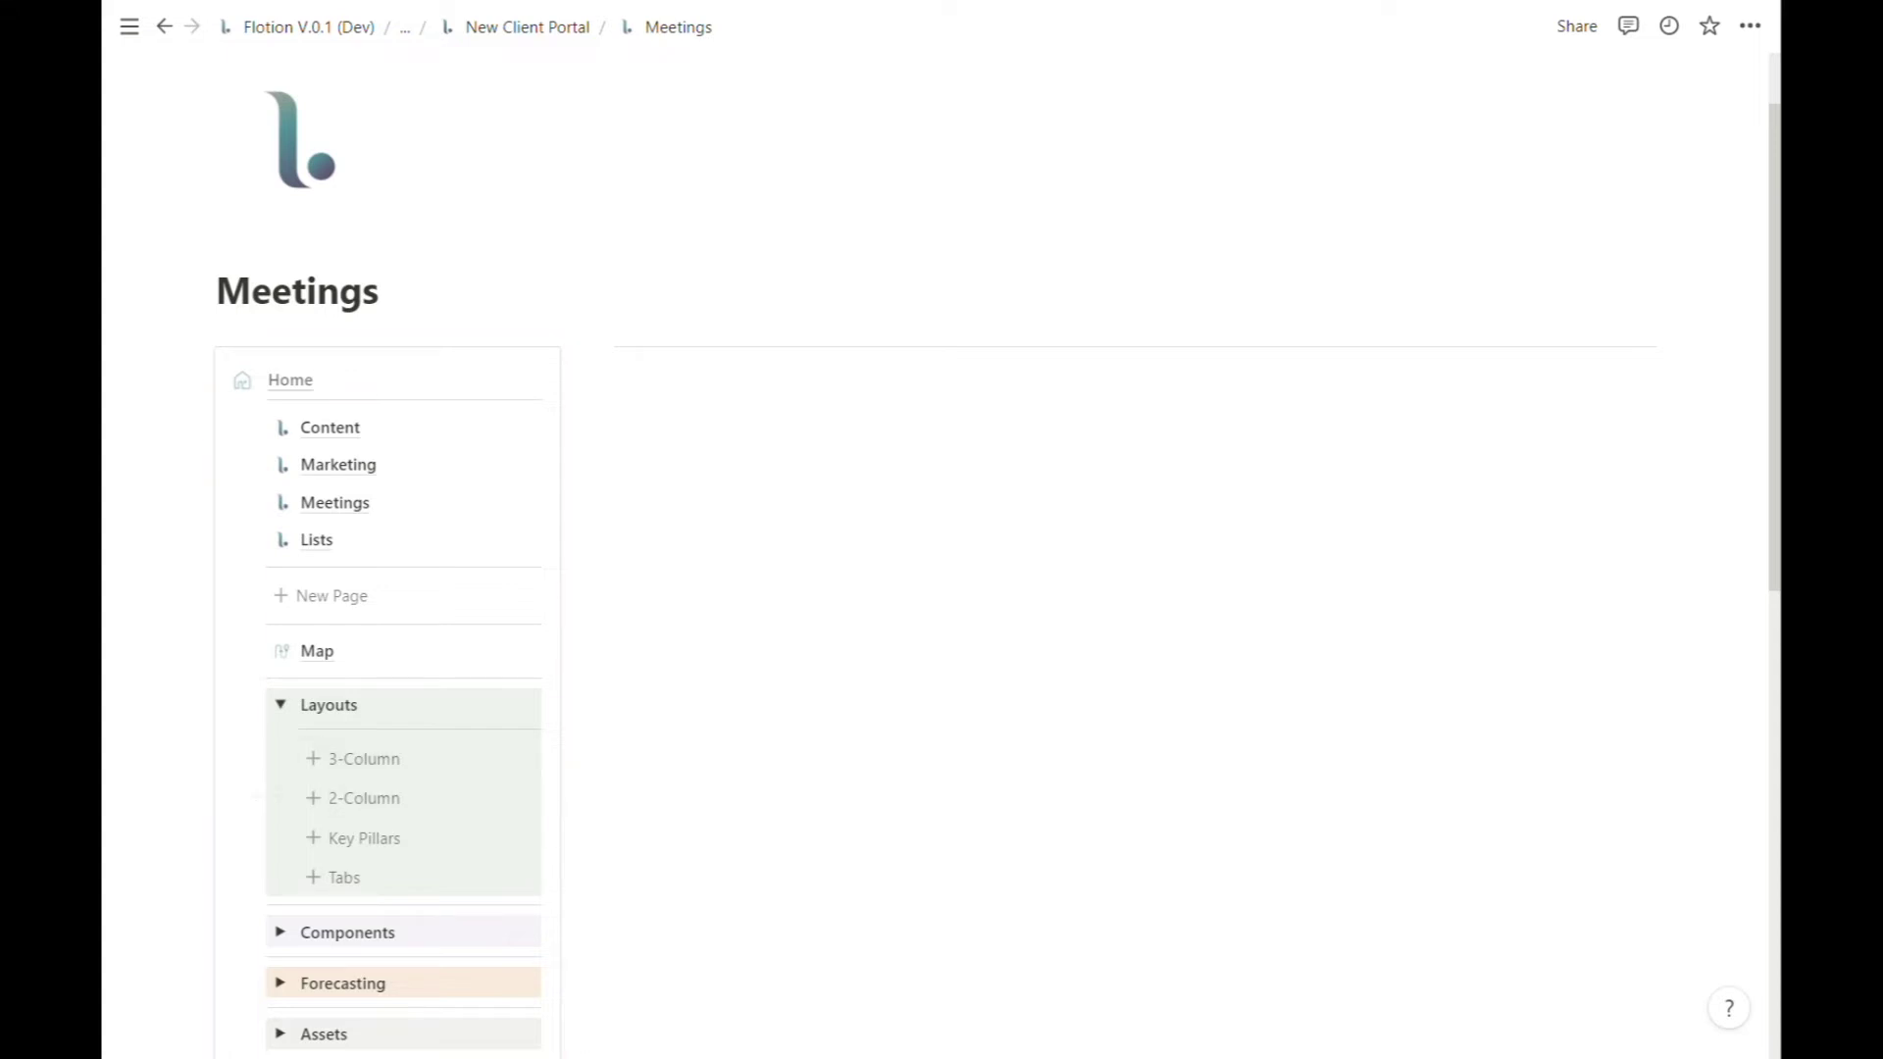
# Create a Simple two-column page from the 2-Column template, open it, then return to Meetings
pyautogui.click(368, 814)
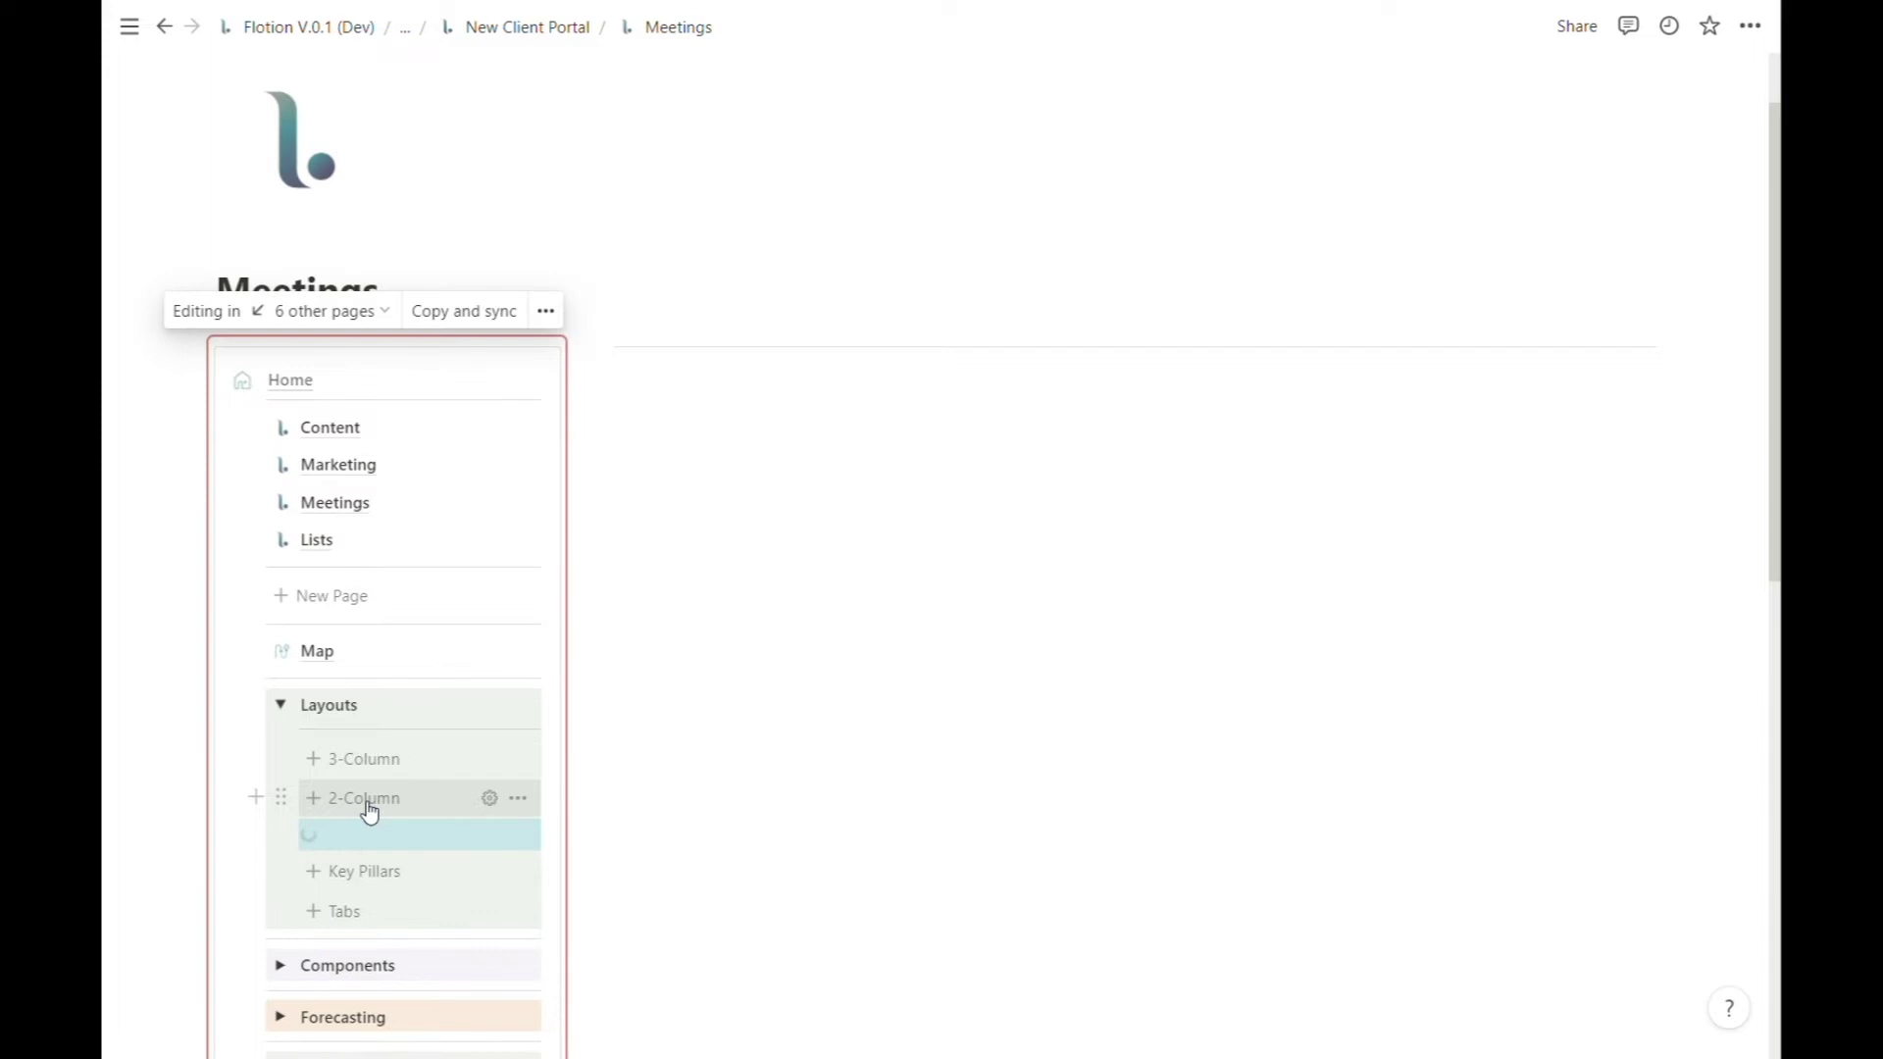
pyautogui.click(372, 834)
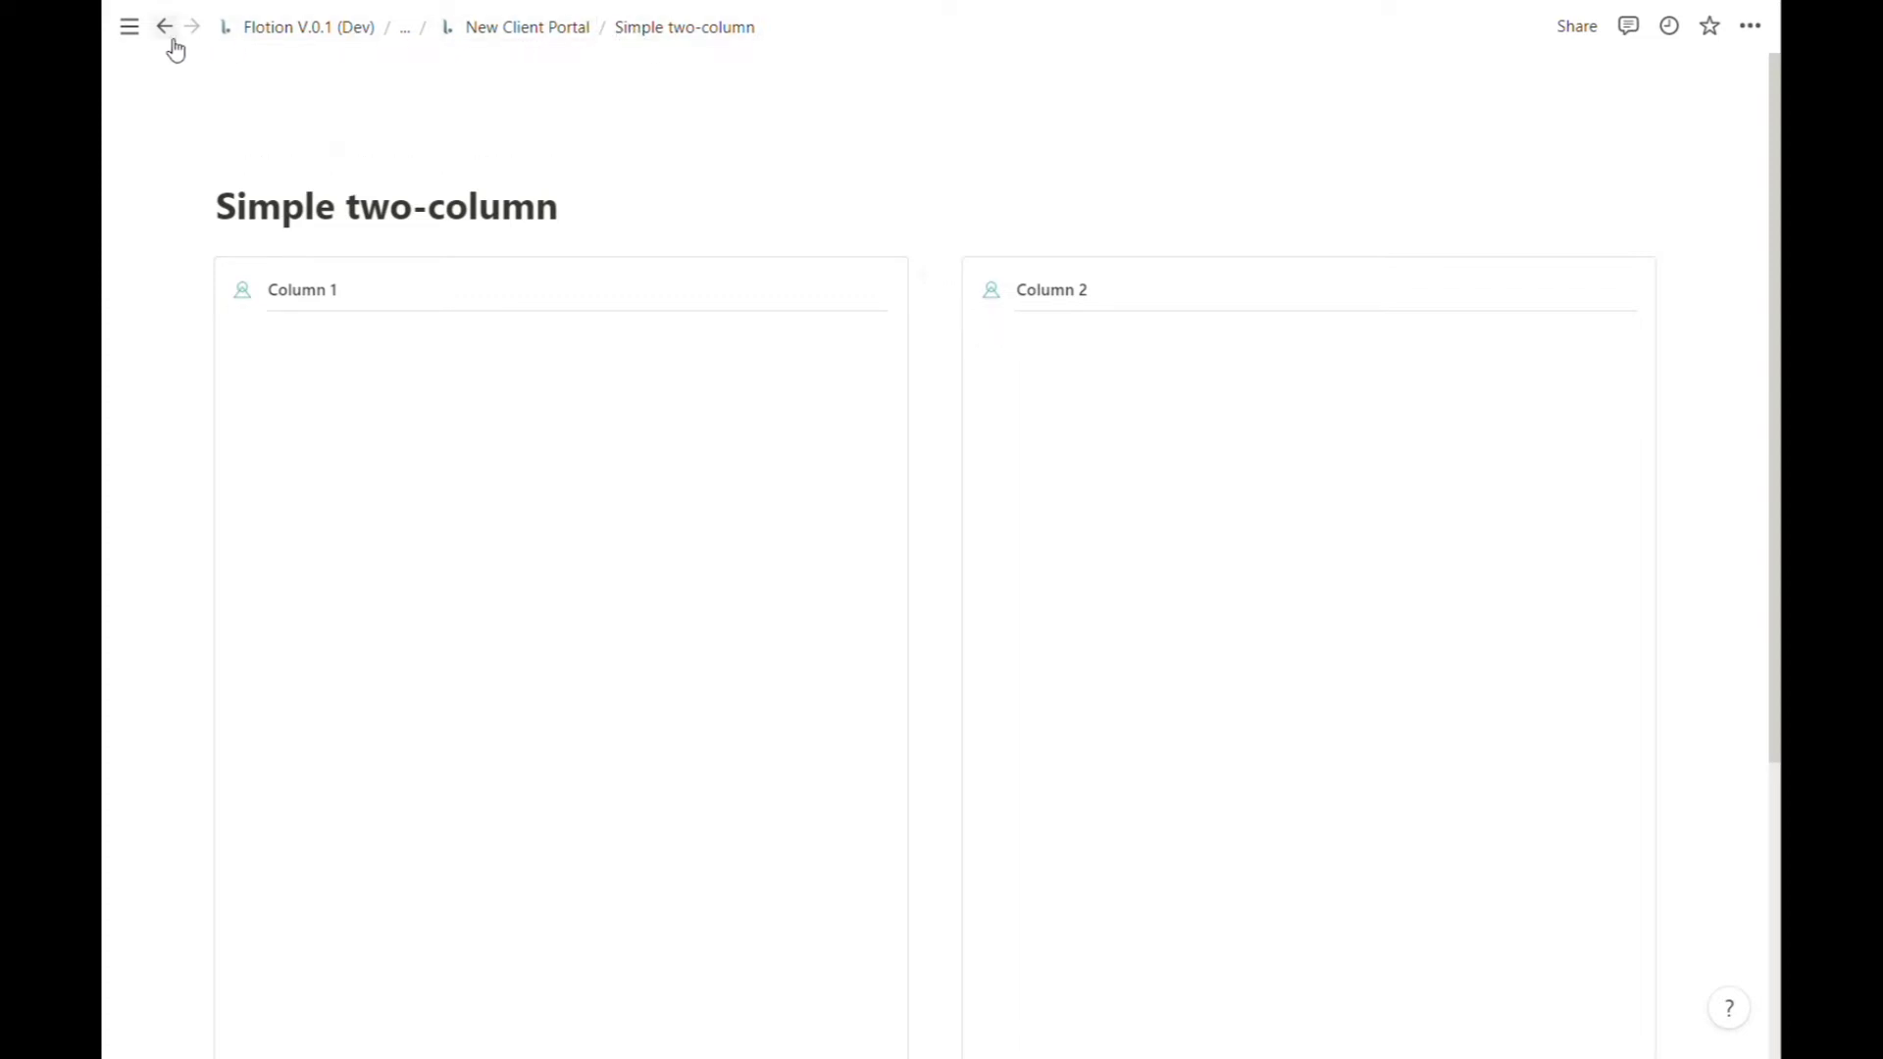
pyautogui.click(509, 40)
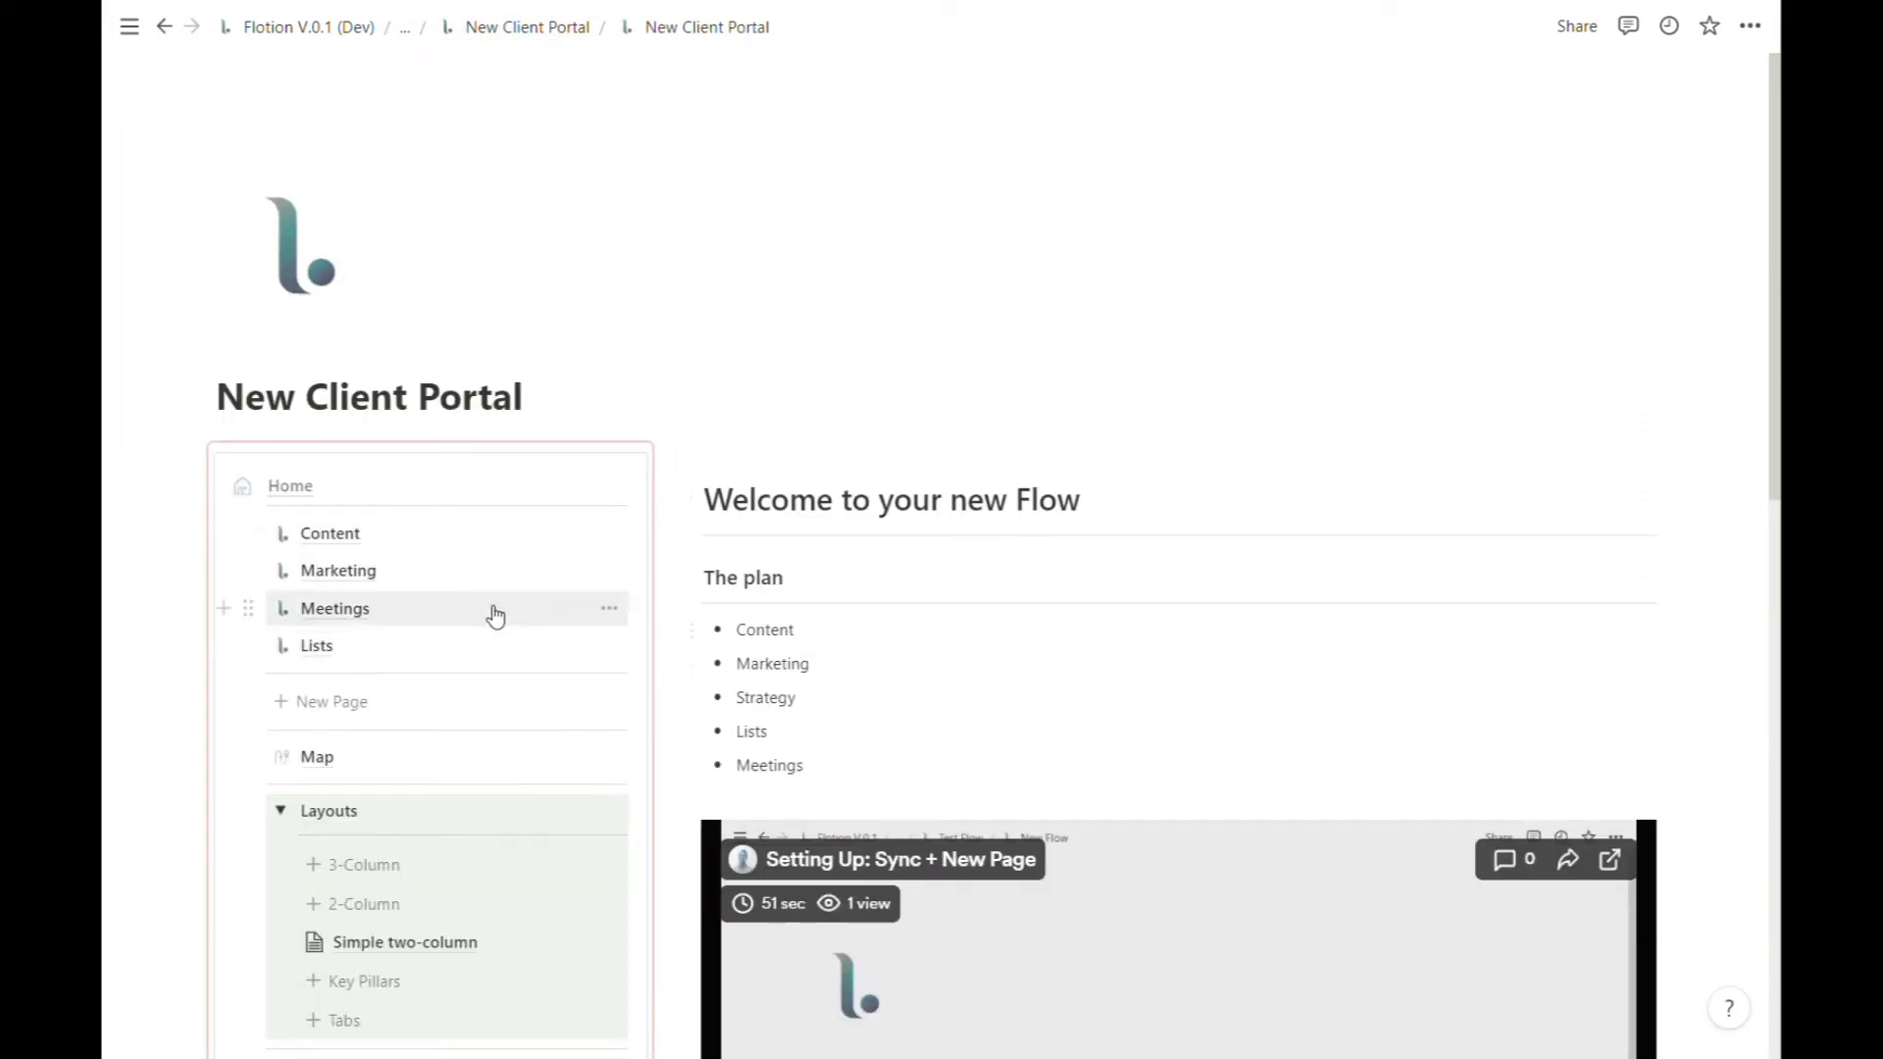
pyautogui.scroll(-1, 492, 594)
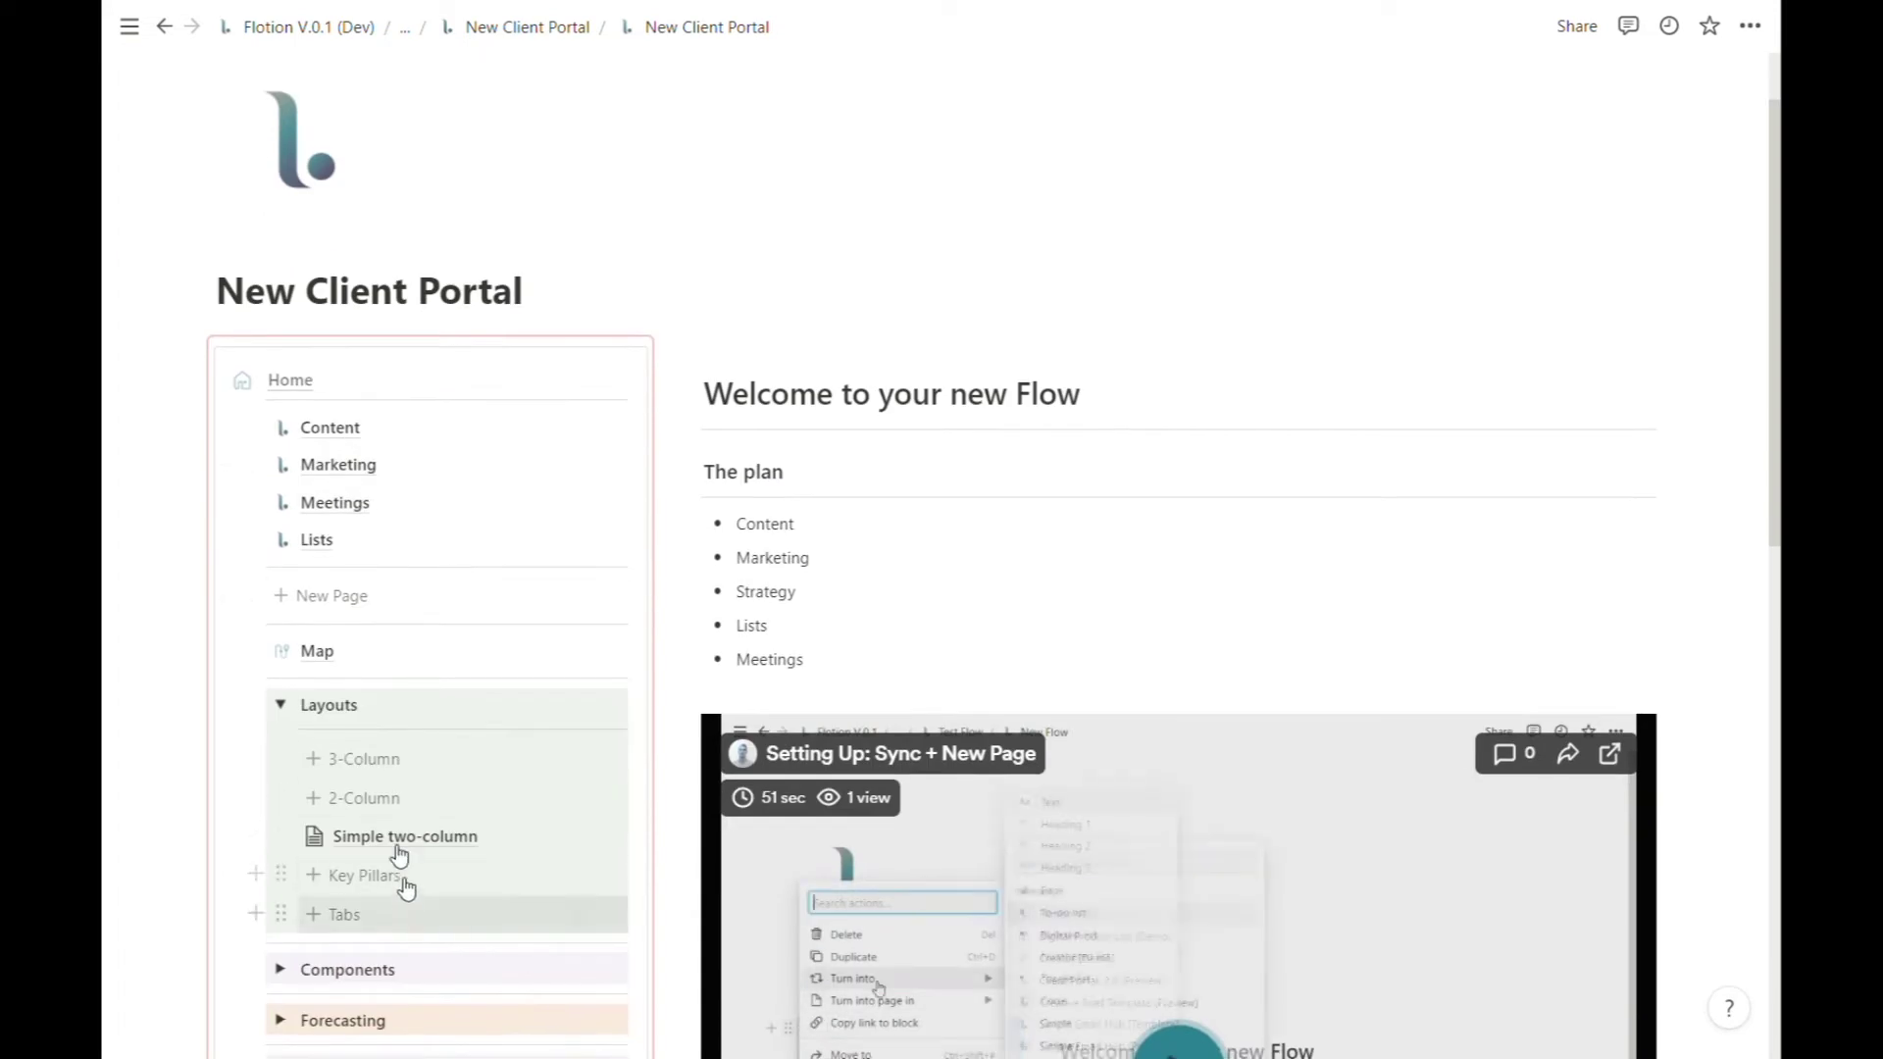
pyautogui.click(341, 512)
pyautogui.scroll(-1, 995, 556)
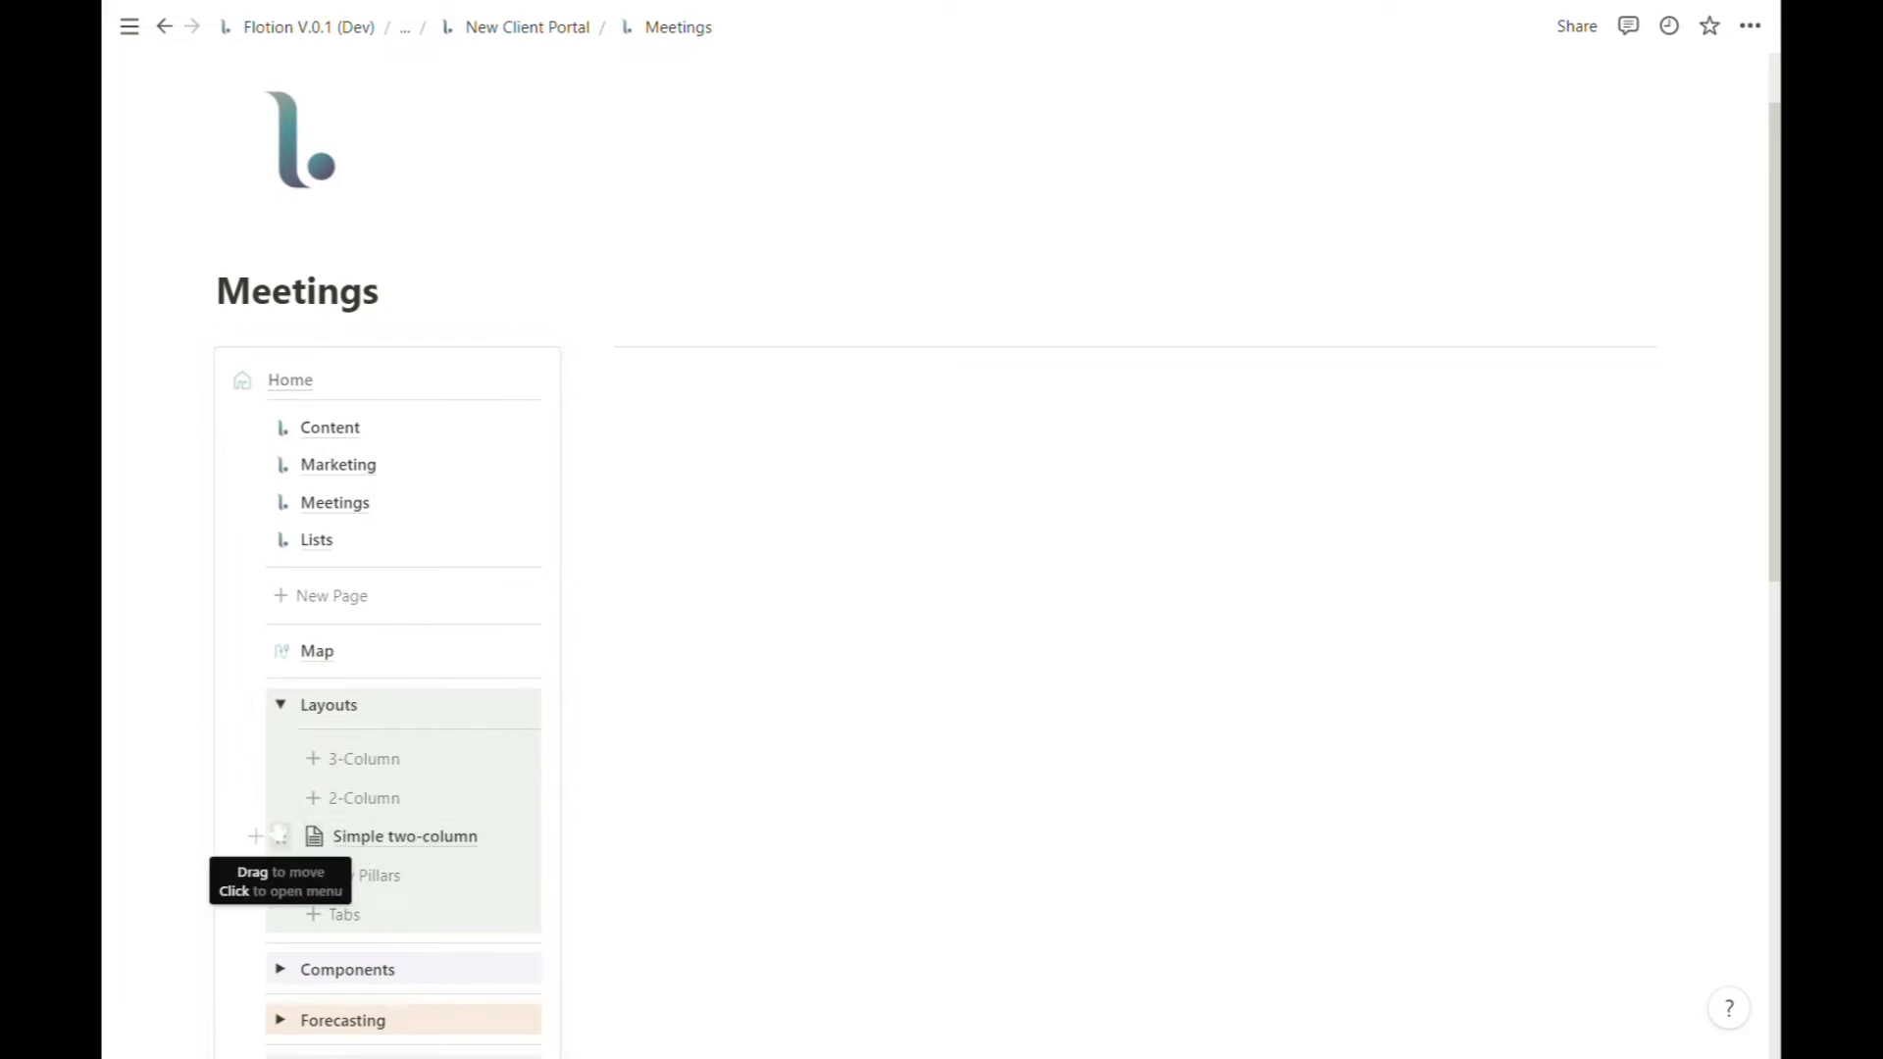
# Move the Simple two-column page beside the menu and turn it into Text to show its columns inline
pyautogui.moveTo(281, 835); pyautogui.dragTo(685, 374)
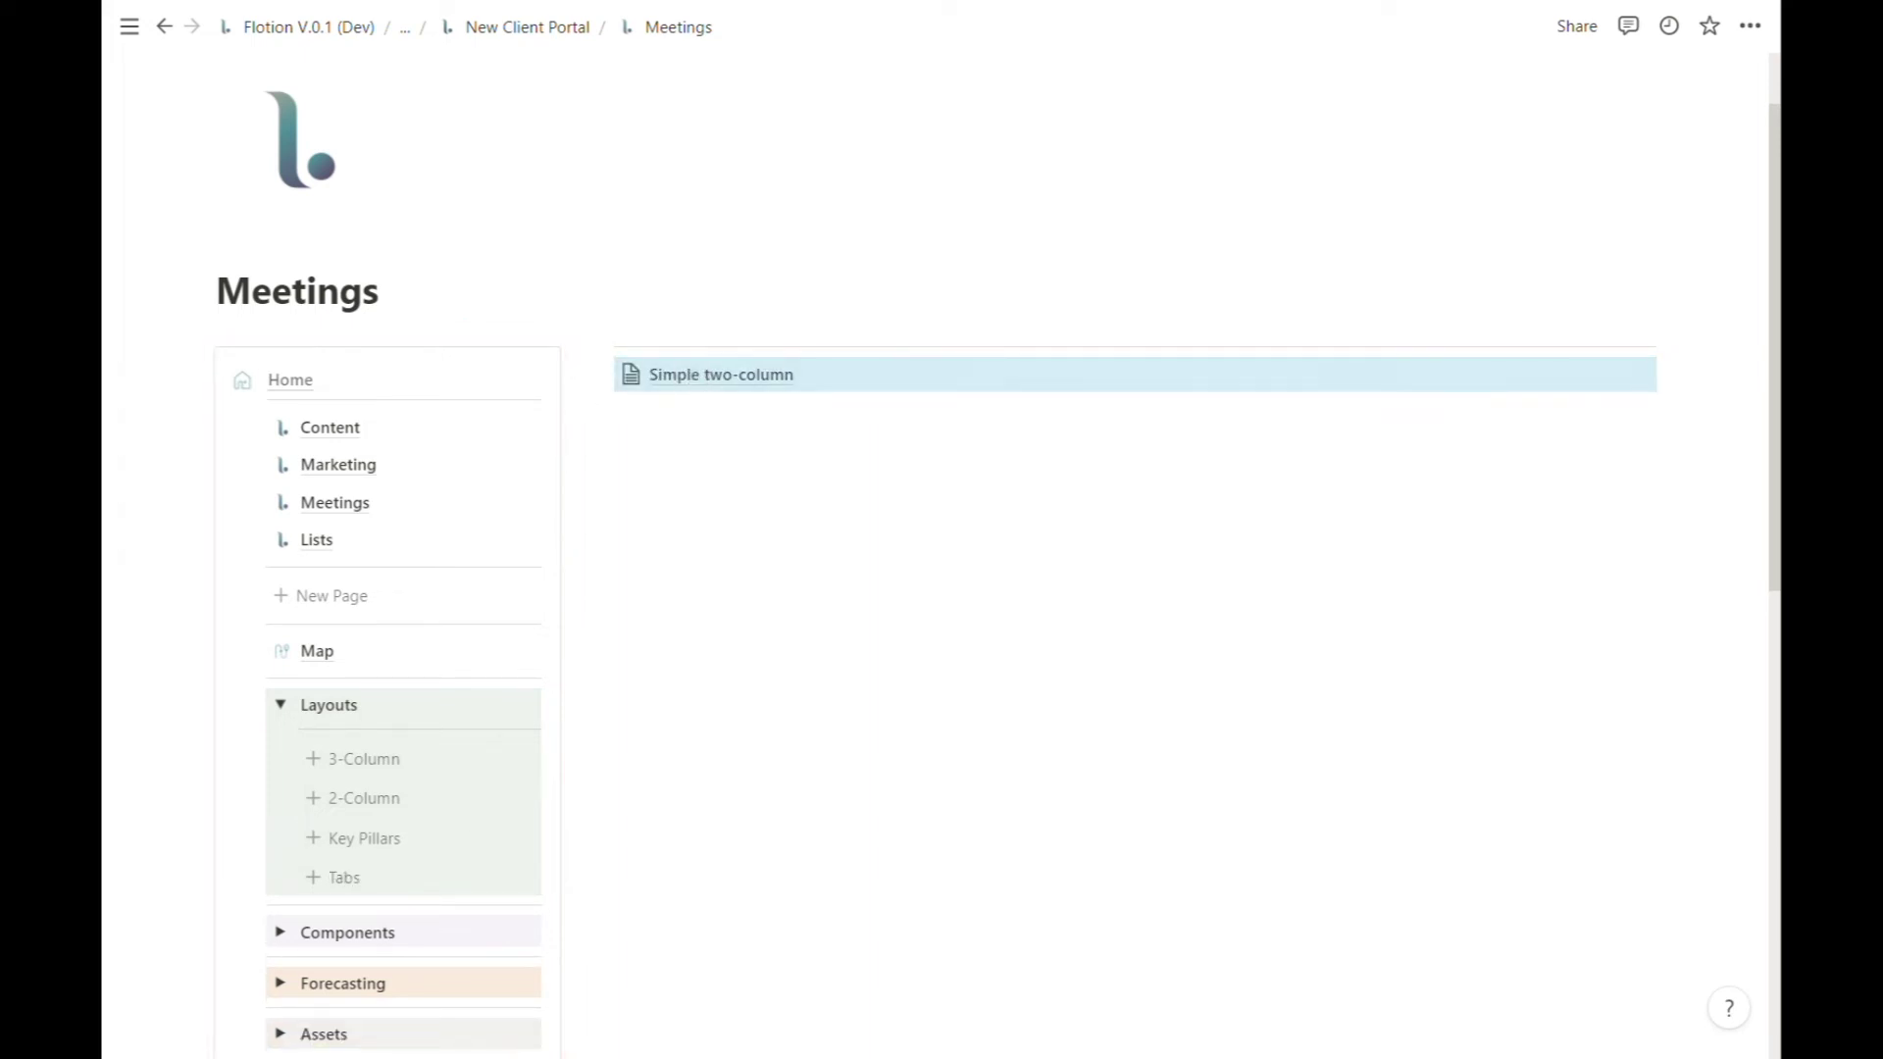
pyautogui.rightClick(689, 381)
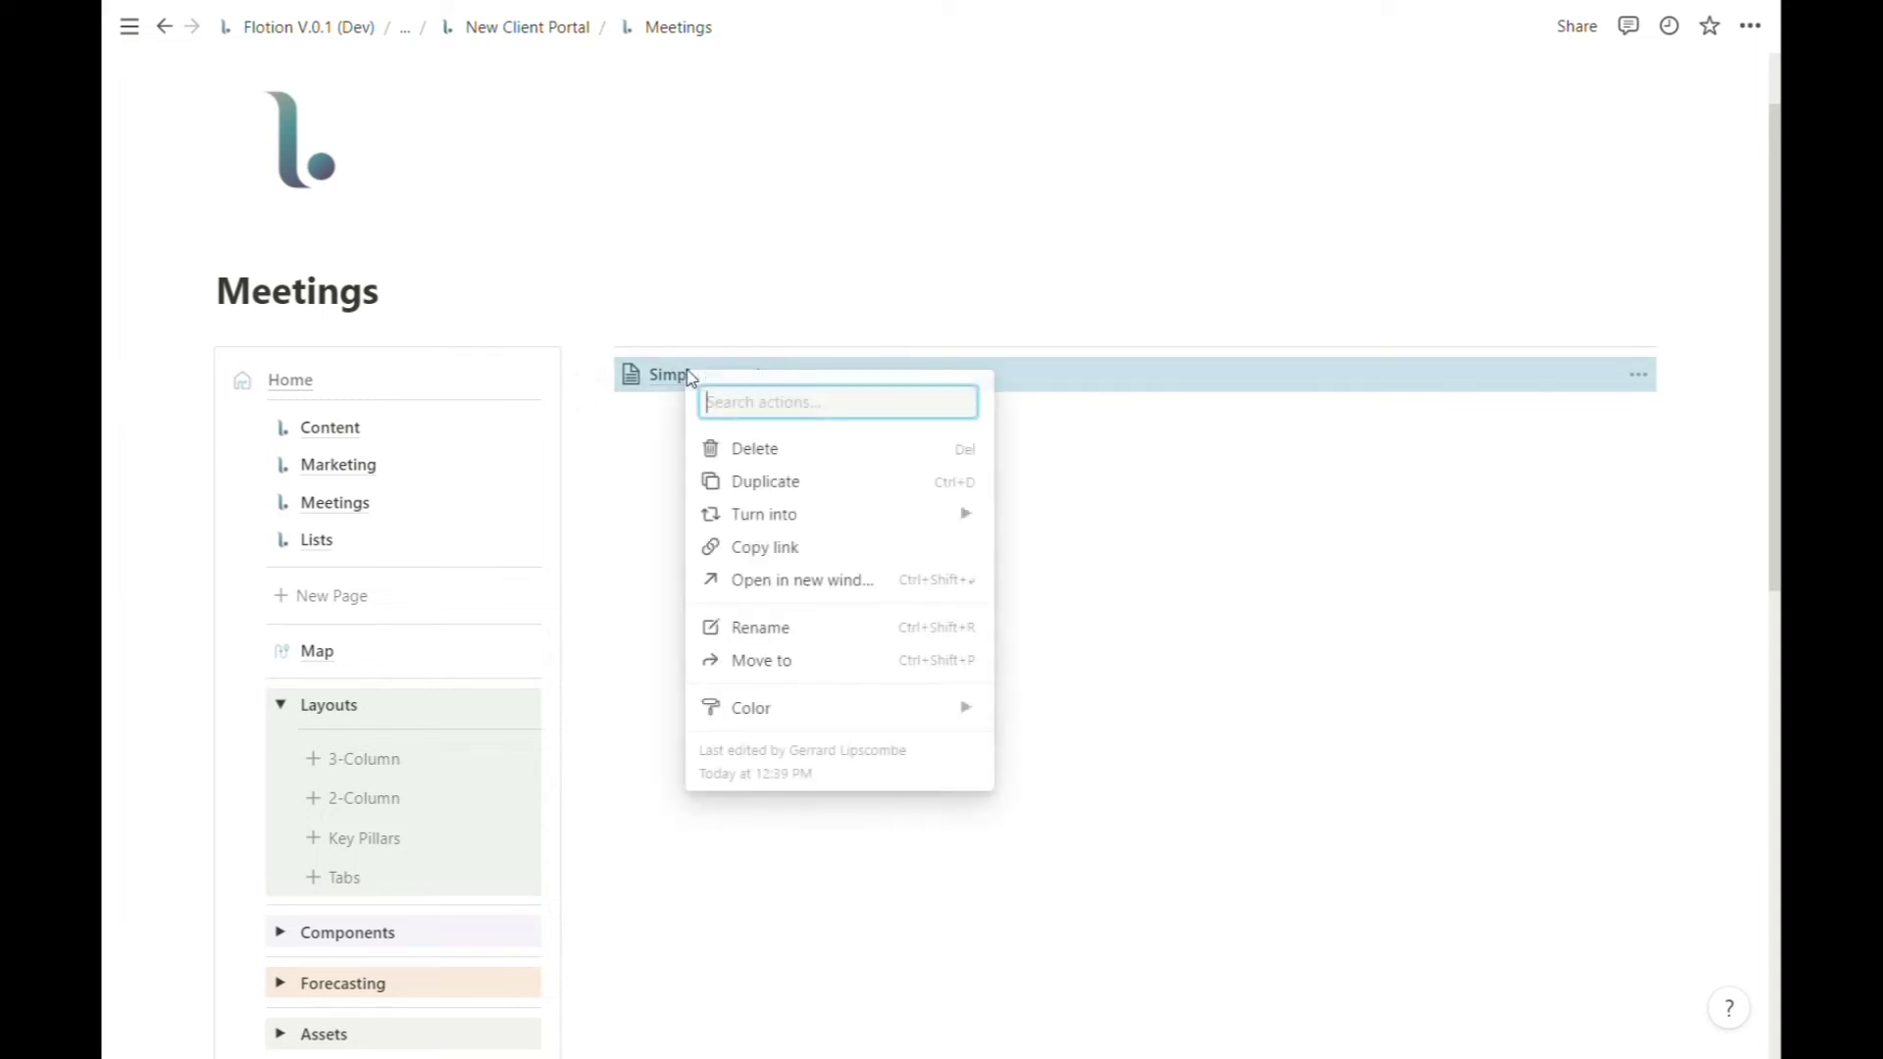
pyautogui.moveTo(892, 520)
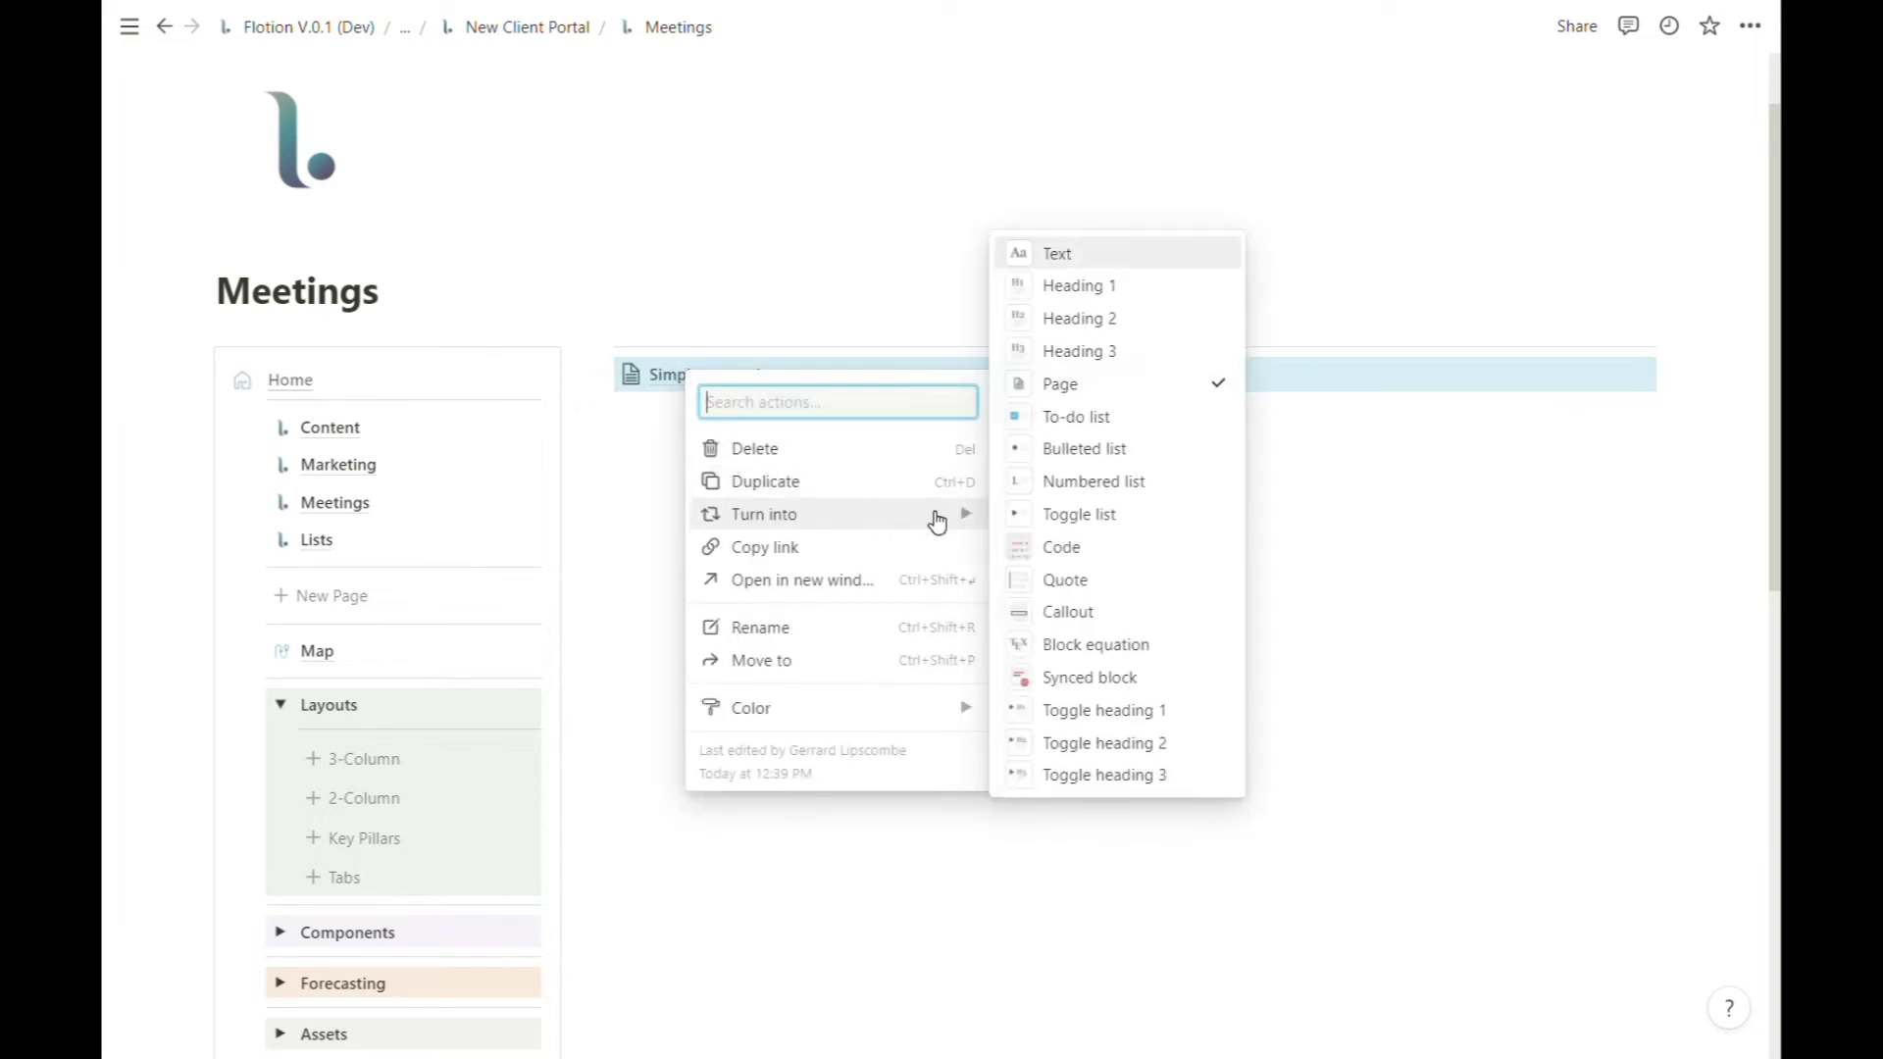
pyautogui.click(1056, 257)
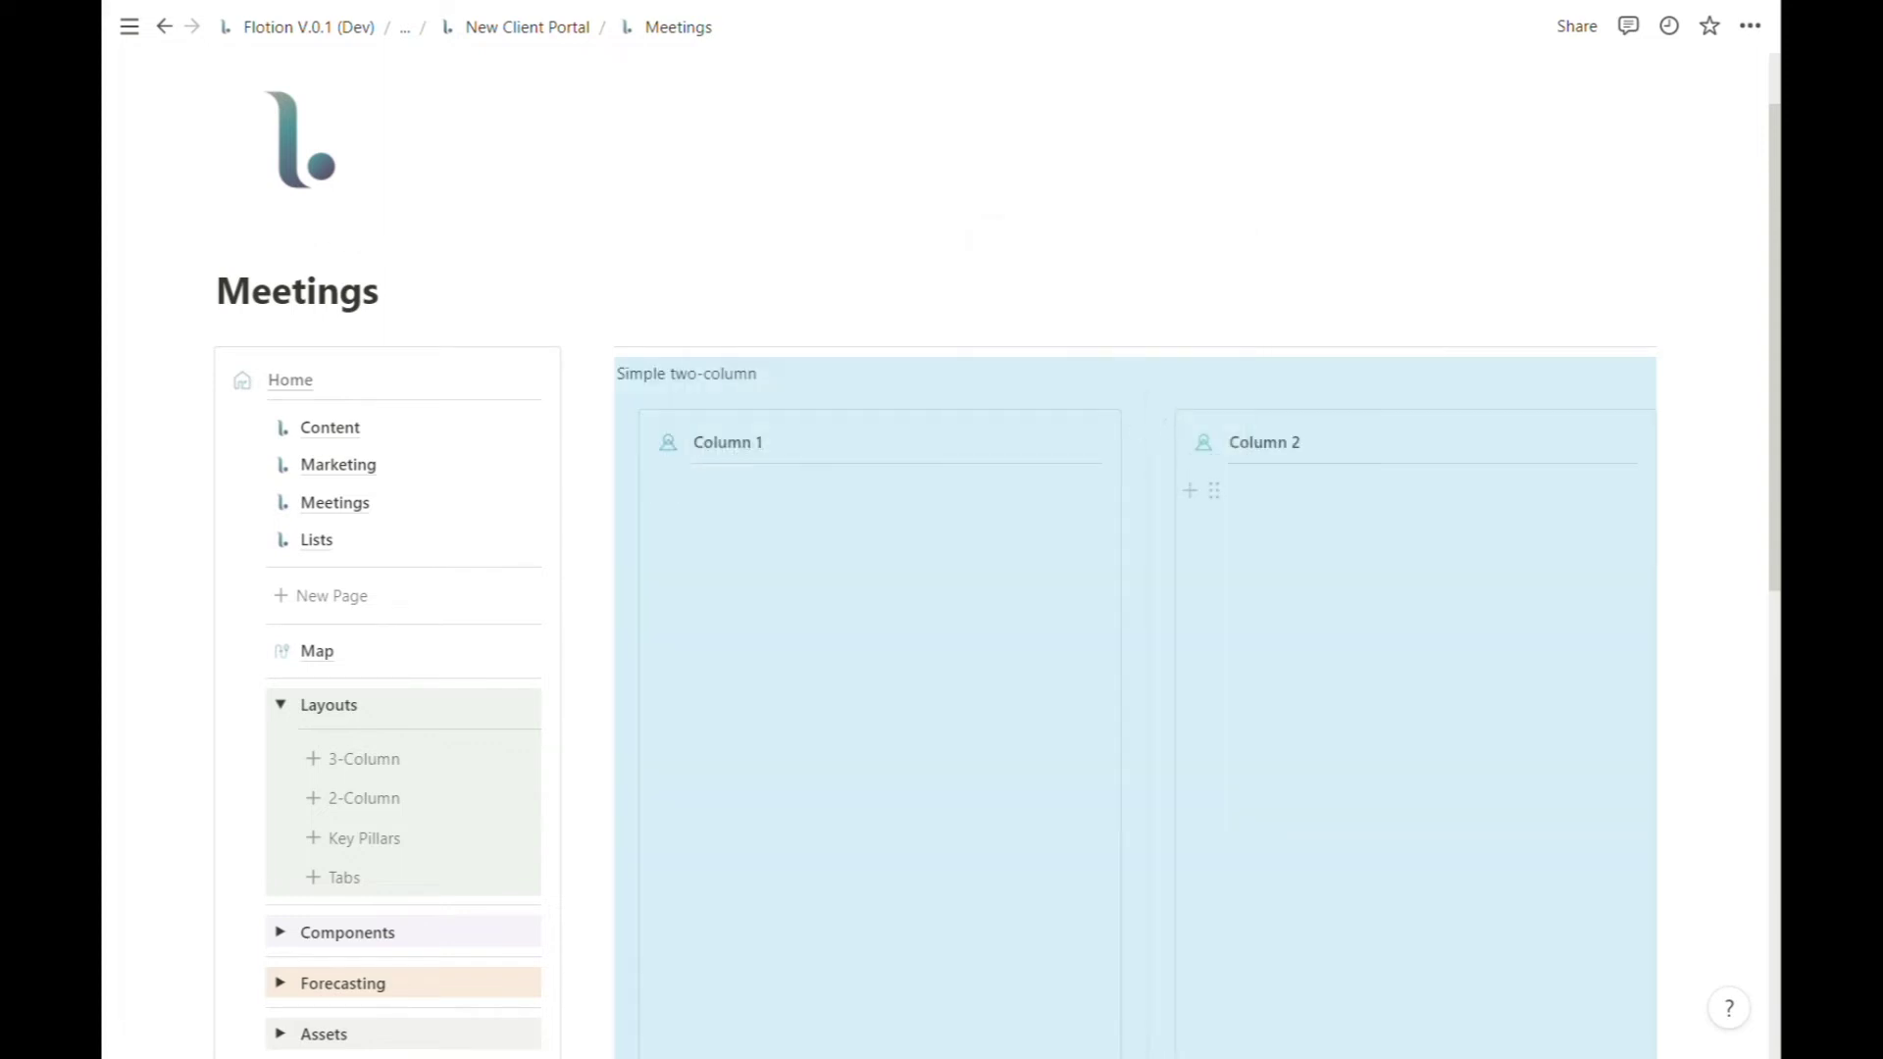
pyautogui.scroll(-6, 362, 765)
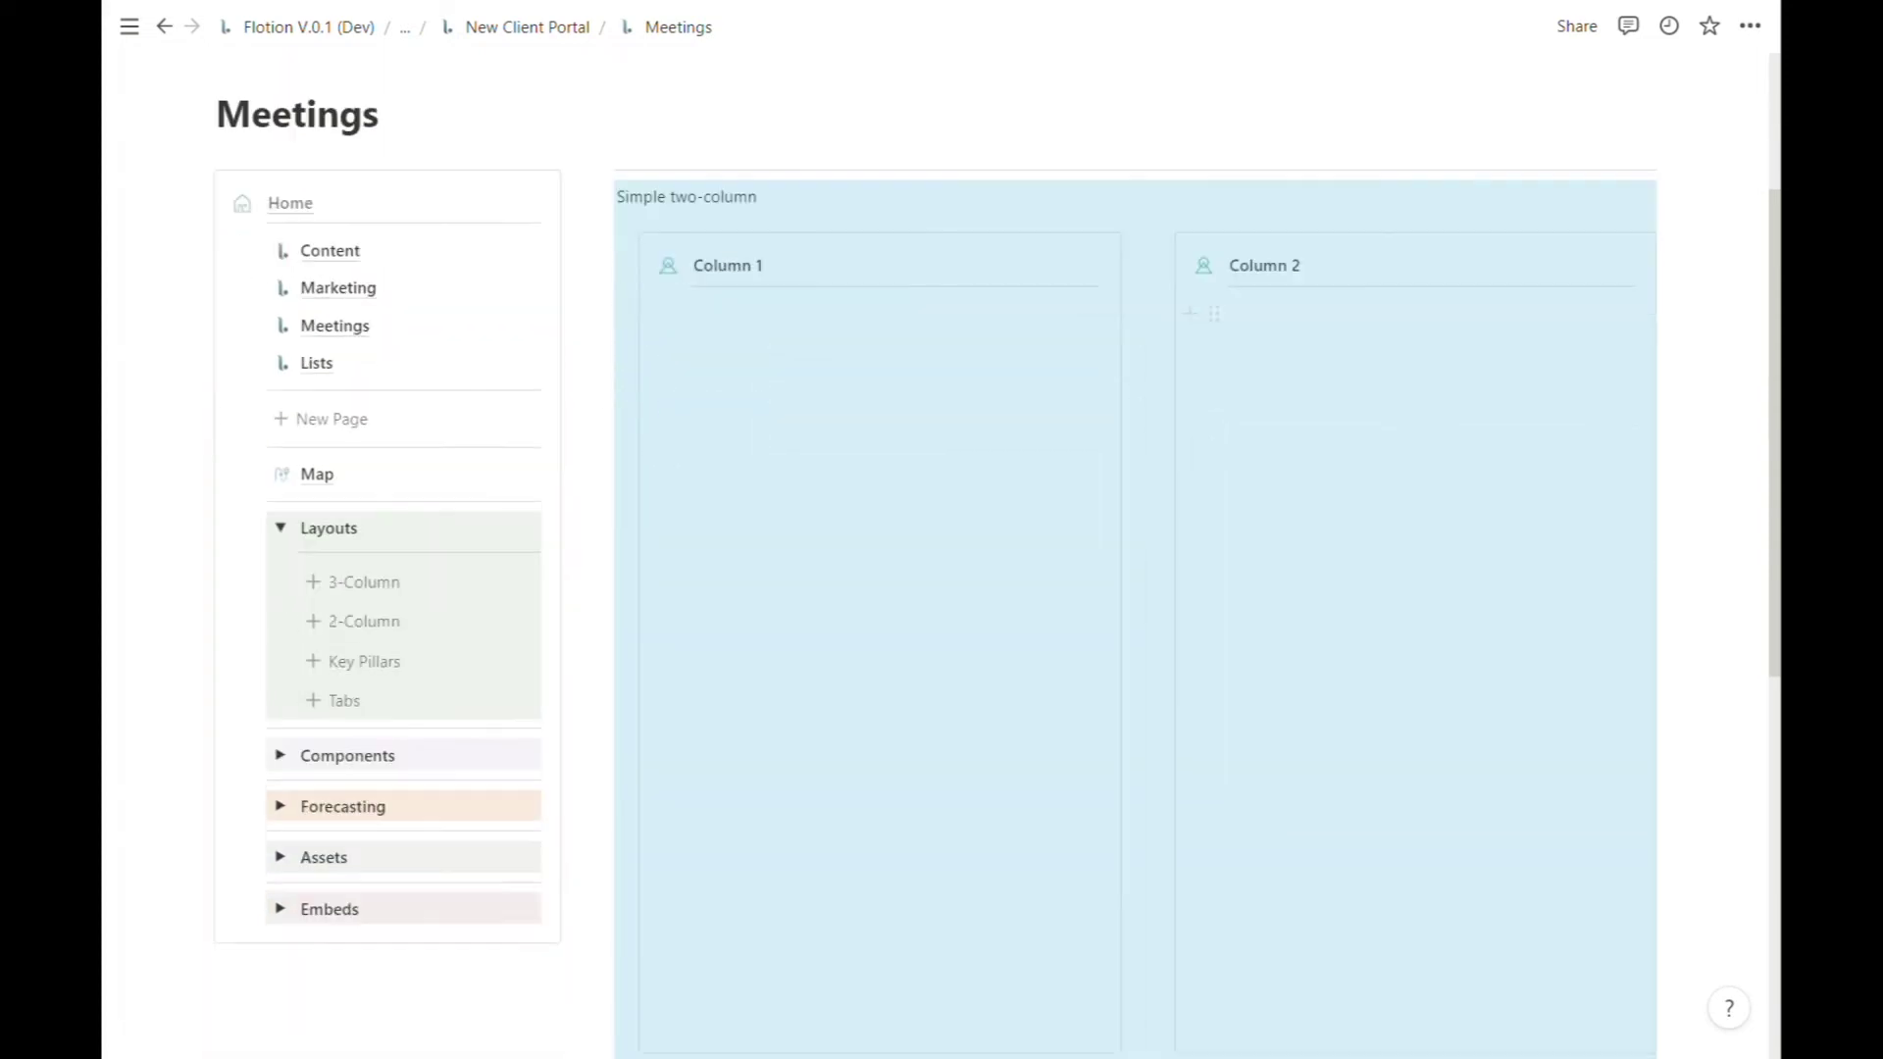
pyautogui.scroll(6, 997, 568)
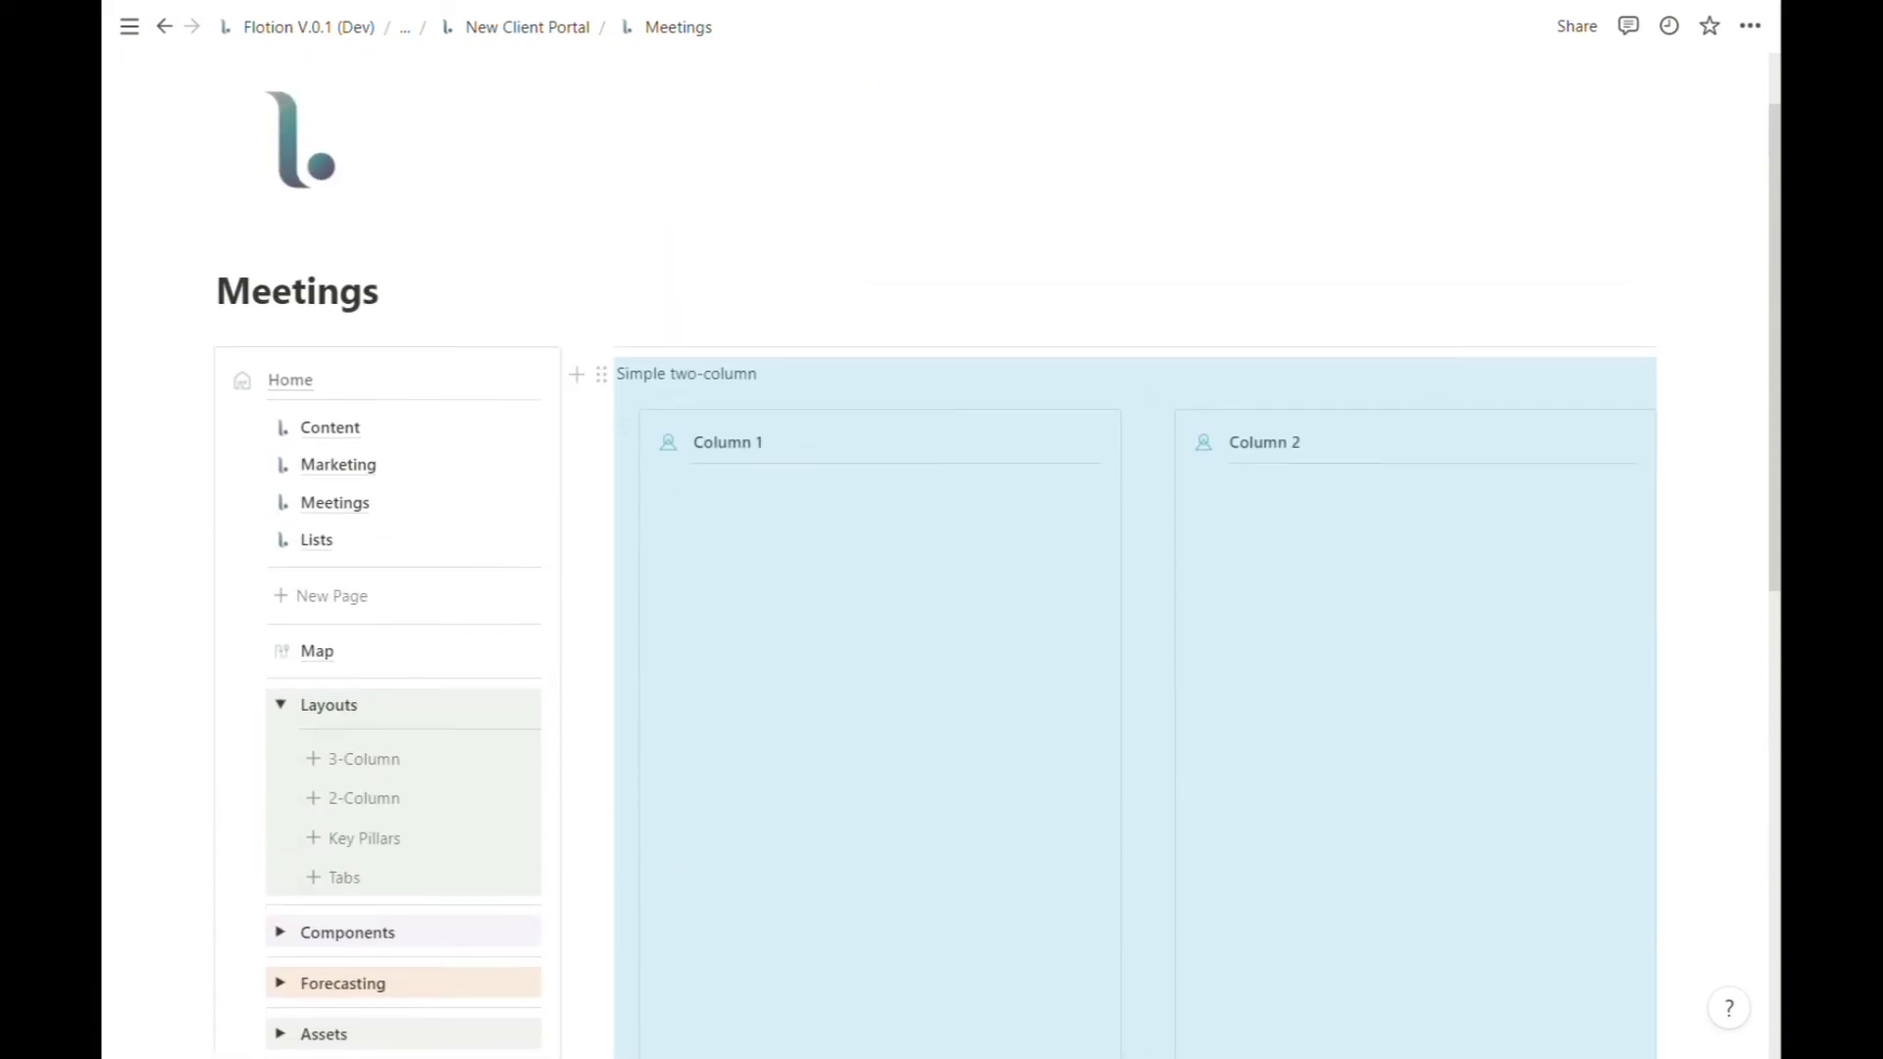
# Select the 'Simple two-column' title line and delete it
pyautogui.tripleClick(686, 373)
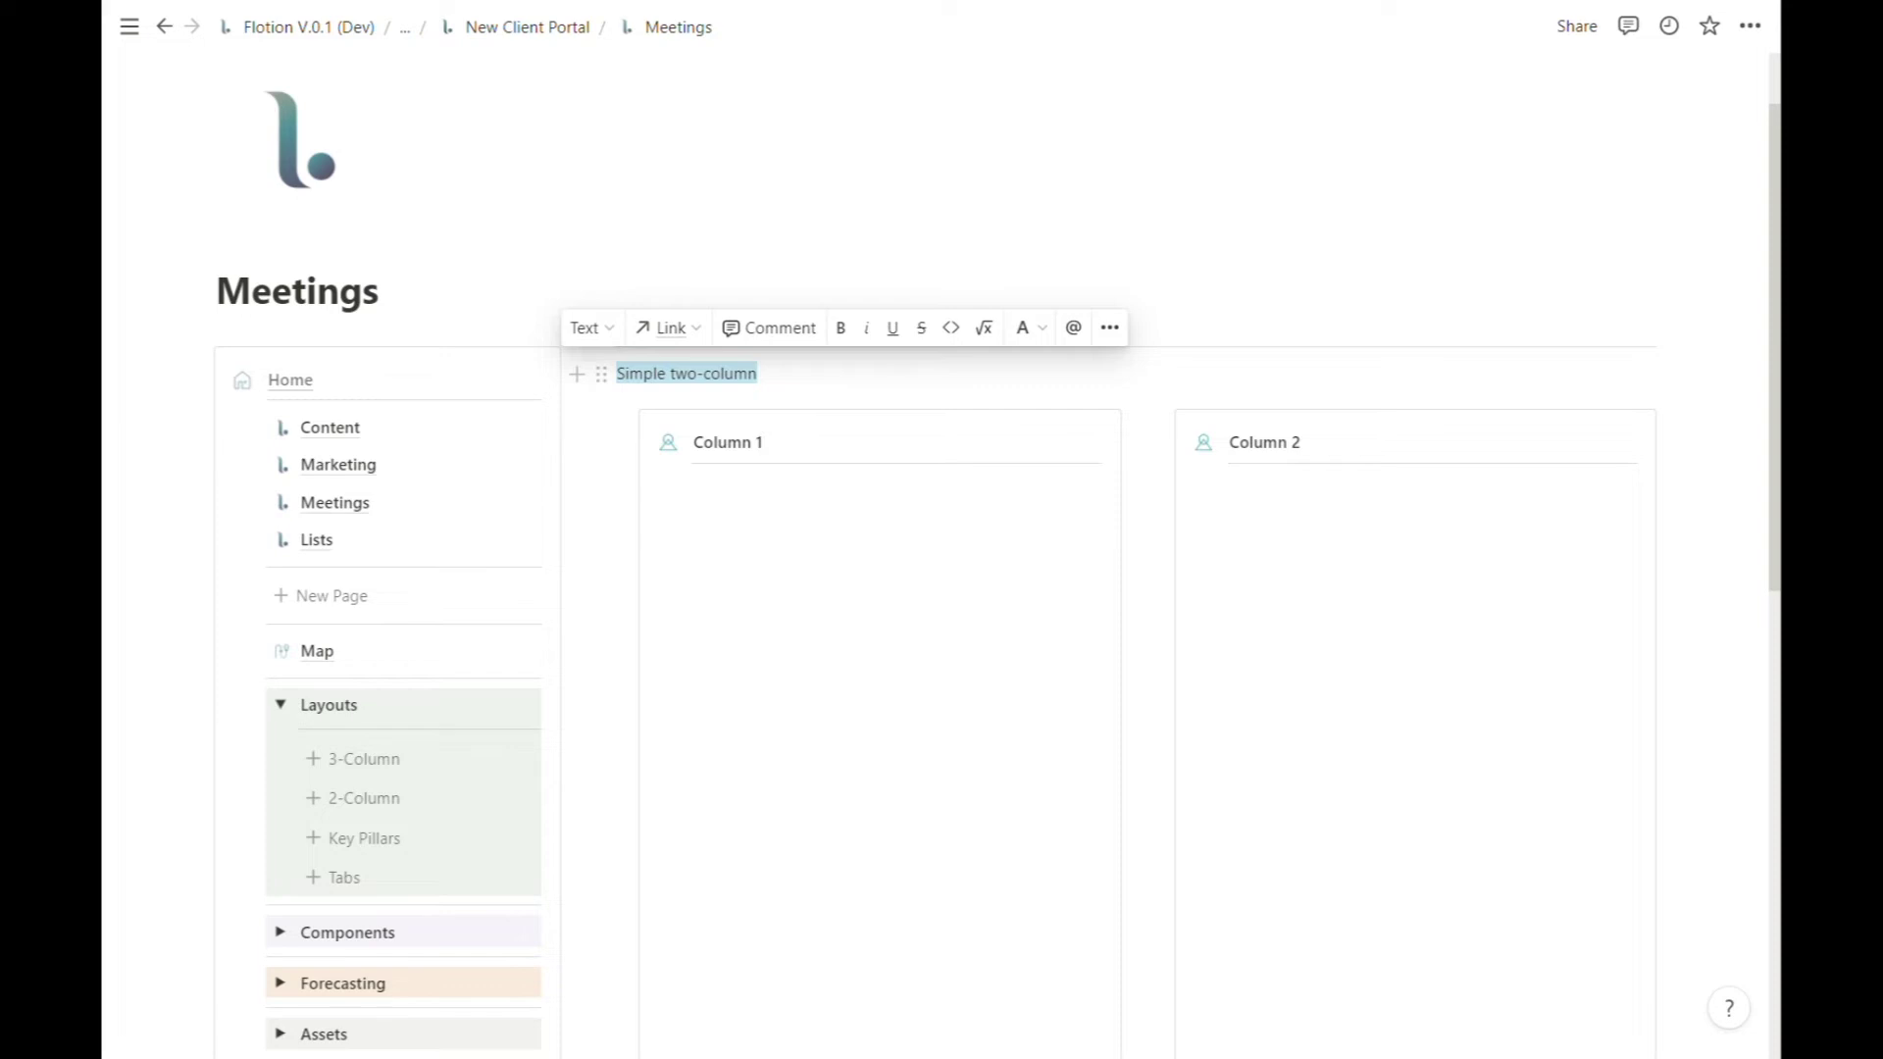
pyautogui.click(726, 373)
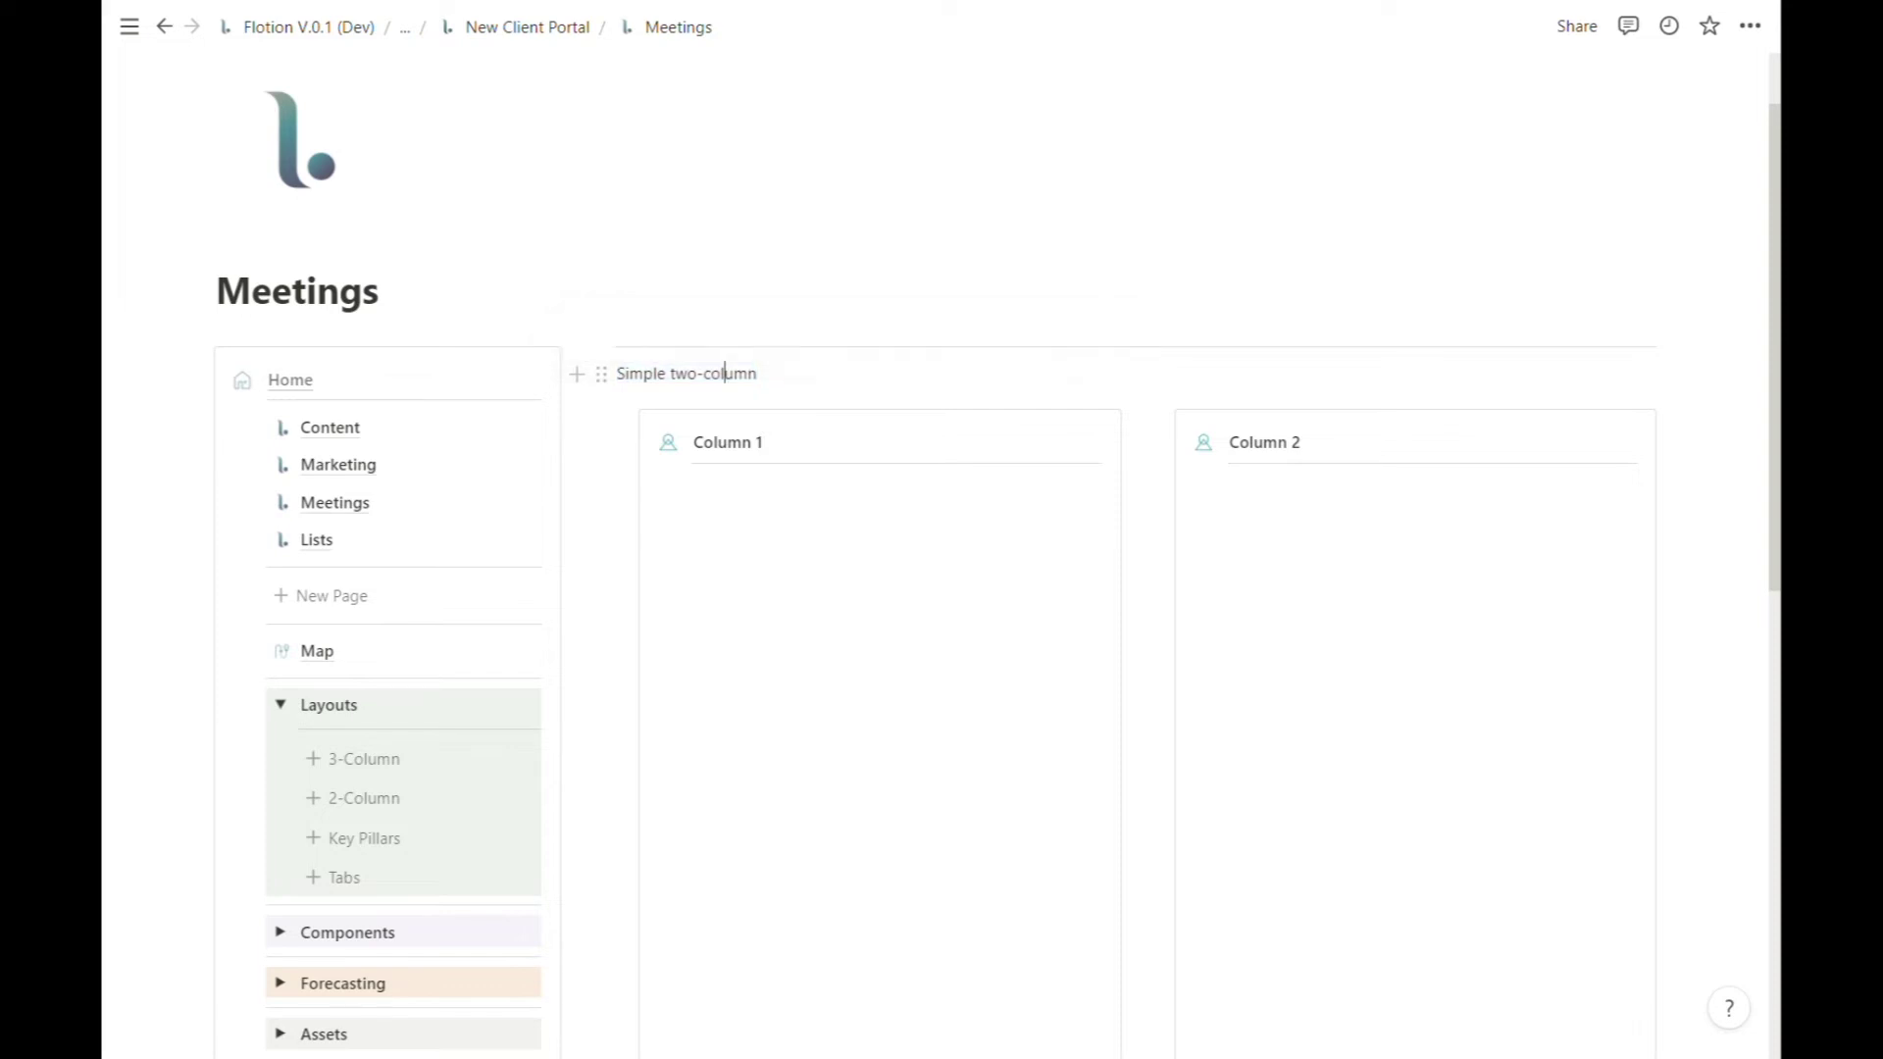
pyautogui.hotkey('ctrl', 'a')
pyautogui.hotkey('ctrl', 'a')
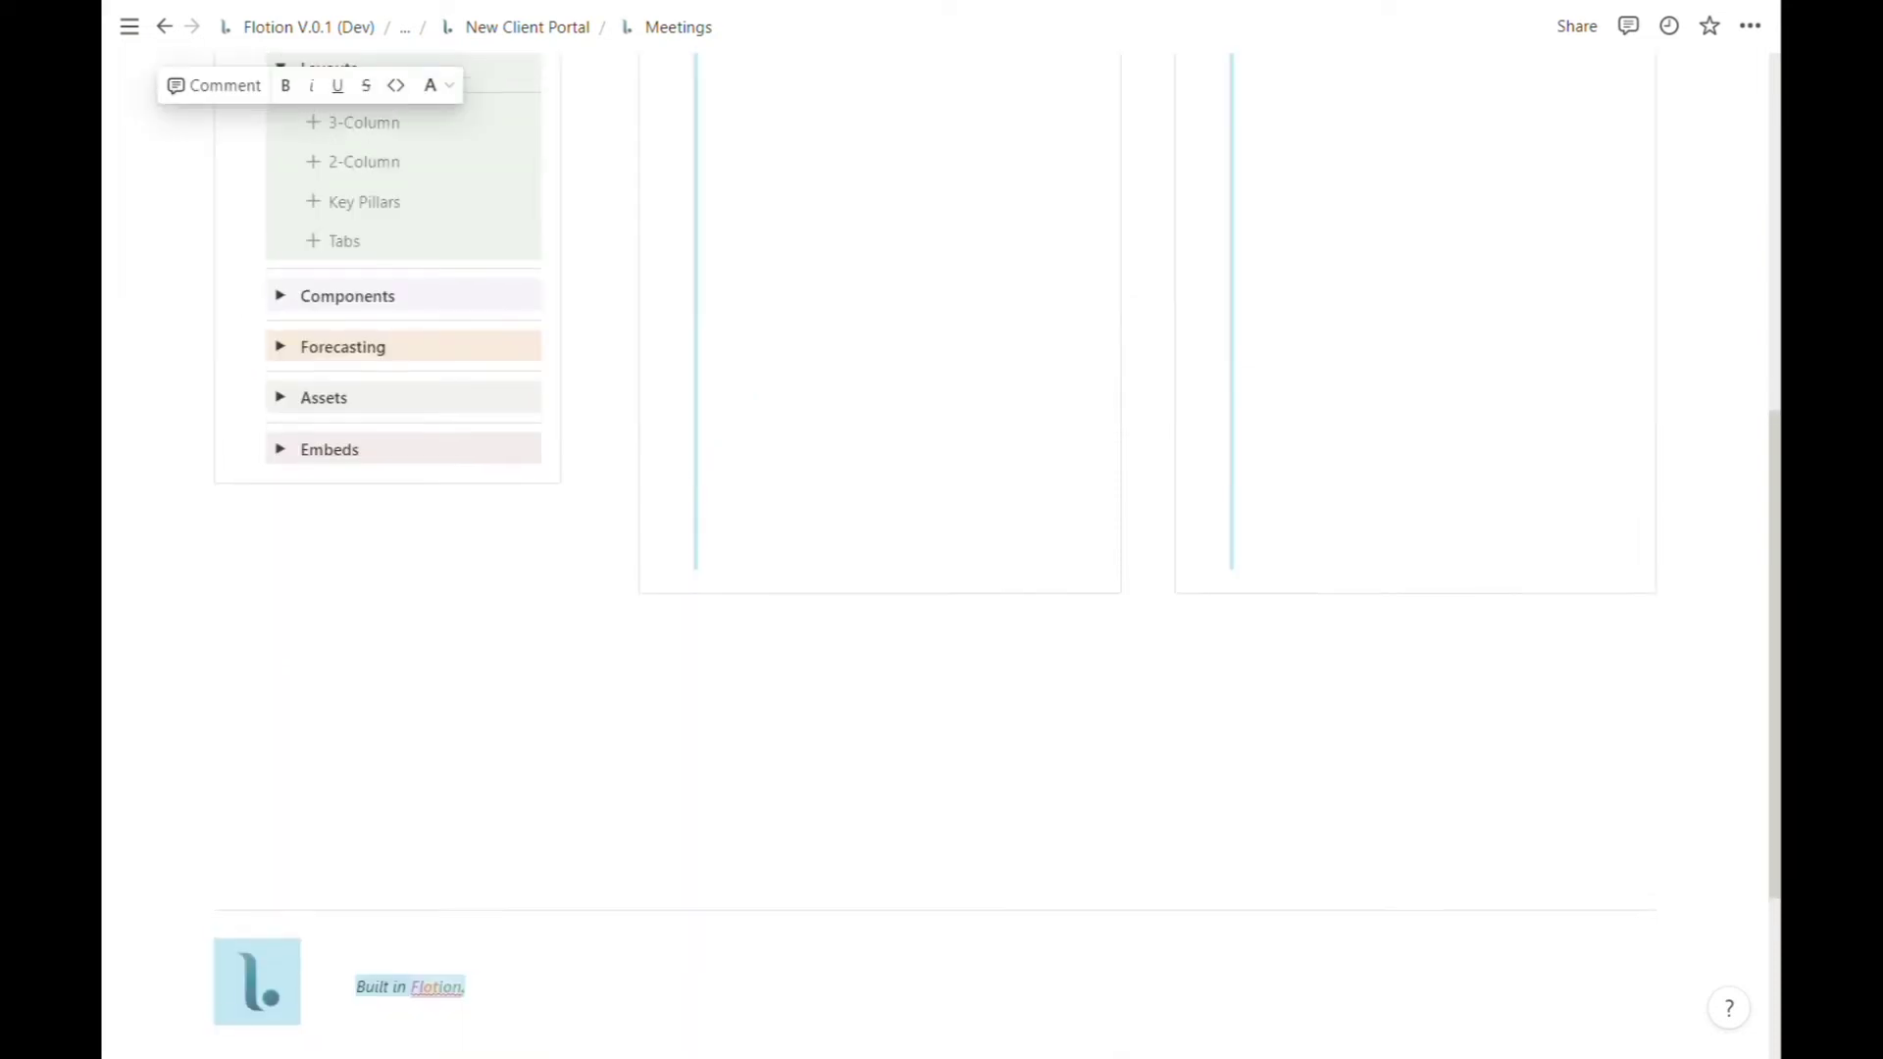
pyautogui.scroll(10, 941, 549)
pyautogui.click(757, 479)
pyautogui.hotkey('shift', 'Left')
pyautogui.hotkey('shift', 'Left')
pyautogui.hotkey('shift', 'Left')
pyautogui.hotkey('shift', 'Left')
pyautogui.hotkey('shift', 'Left')
pyautogui.hotkey('shift', 'Left')
pyautogui.hotkey('shift', 'Left')
pyautogui.hotkey('shift', 'Left')
pyautogui.hotkey('shift', 'Left')
pyautogui.hotkey('shift', 'Left')
pyautogui.hotkey('shift', 'Left')
pyautogui.hotkey('shift', 'Left')
pyautogui.hotkey('shift', 'Left')
pyautogui.hotkey('shift', 'Left')
pyautogui.hotkey('shift', 'Left')
pyautogui.hotkey('shift', 'Left')
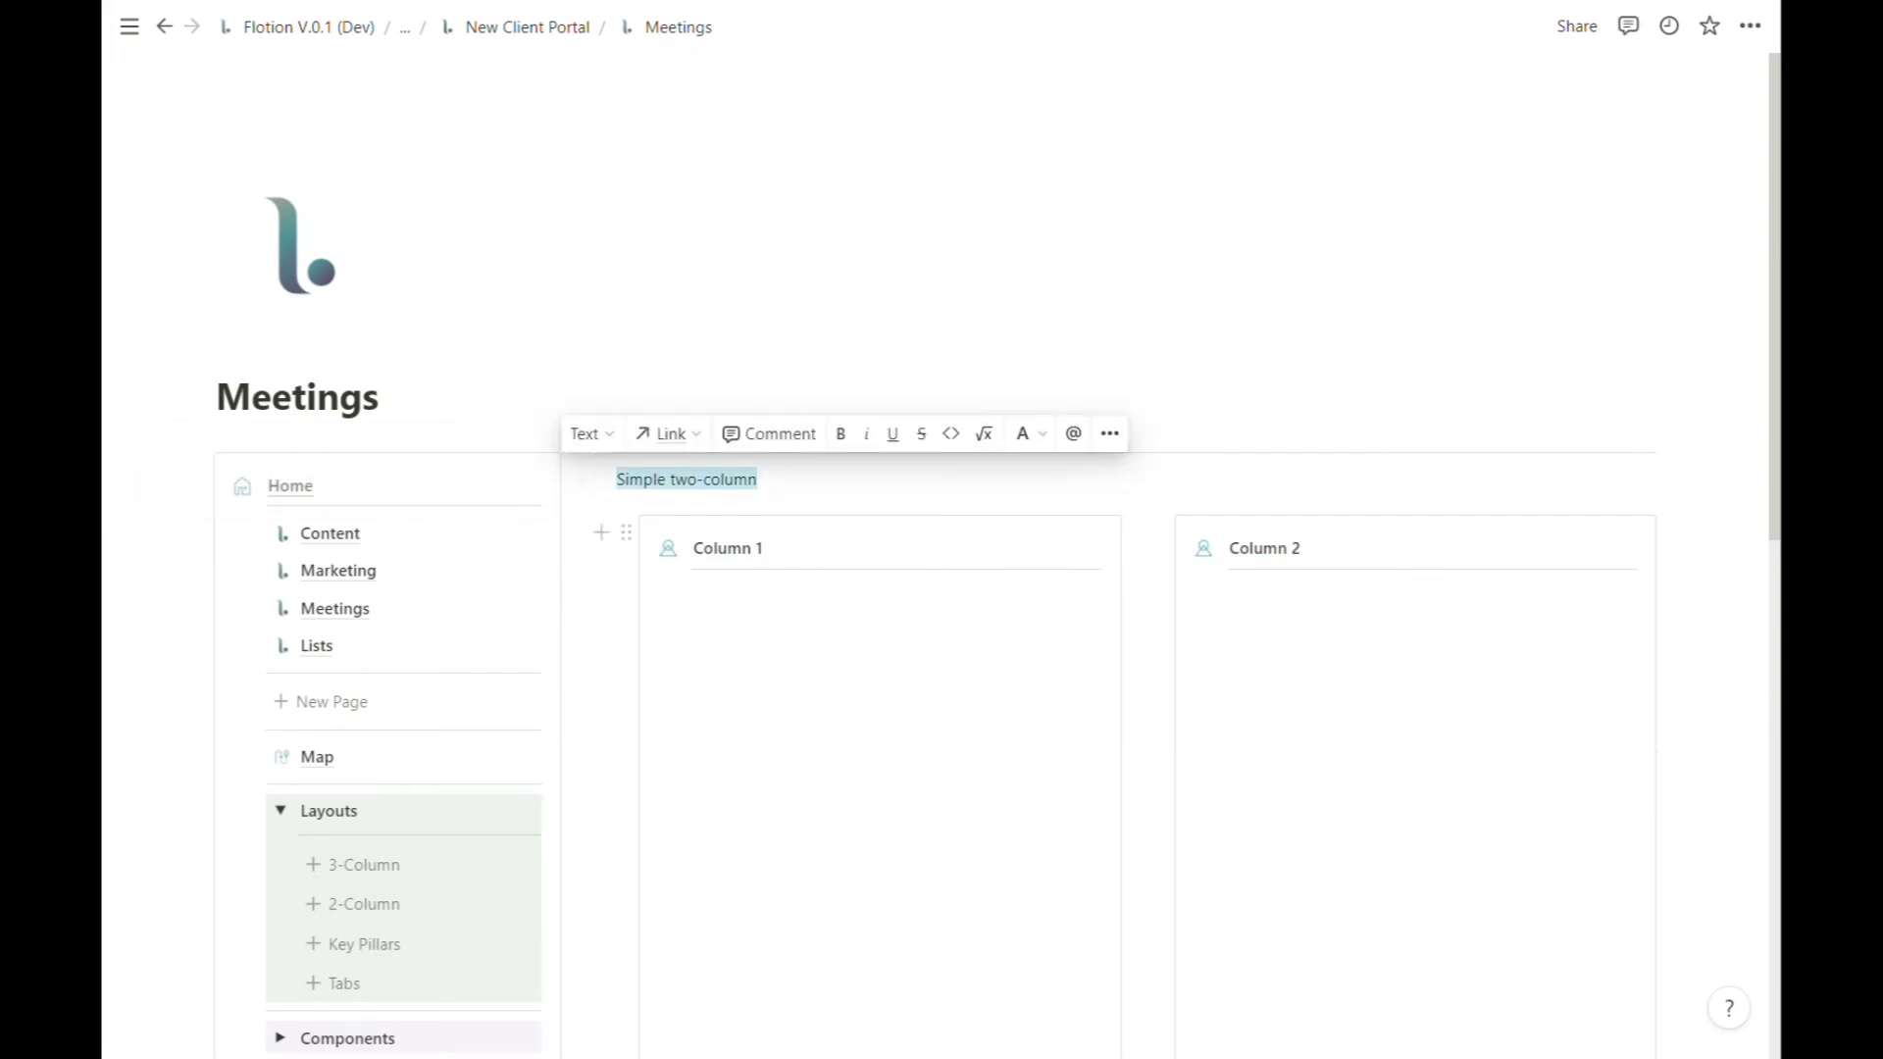
pyautogui.press('BackSpace')
pyautogui.scroll(-6, 941, 549)
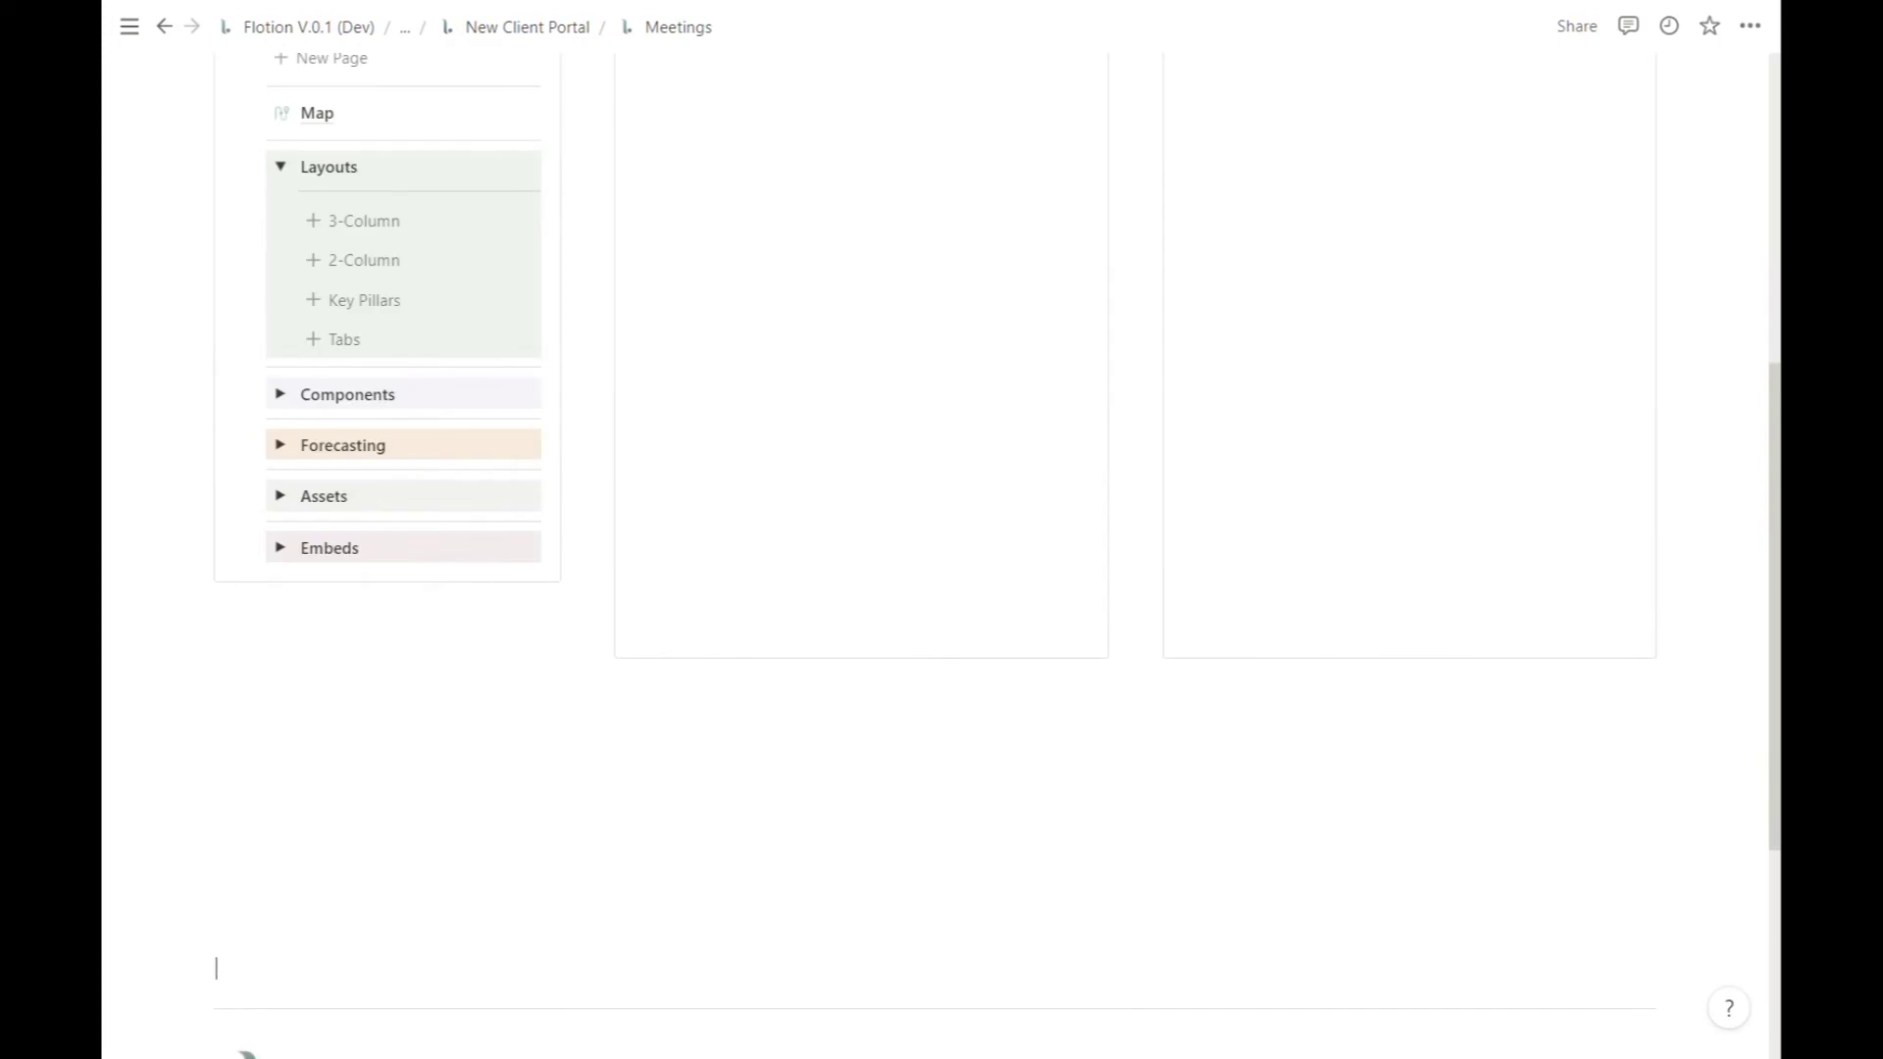
pyautogui.scroll(7, 942, 549)
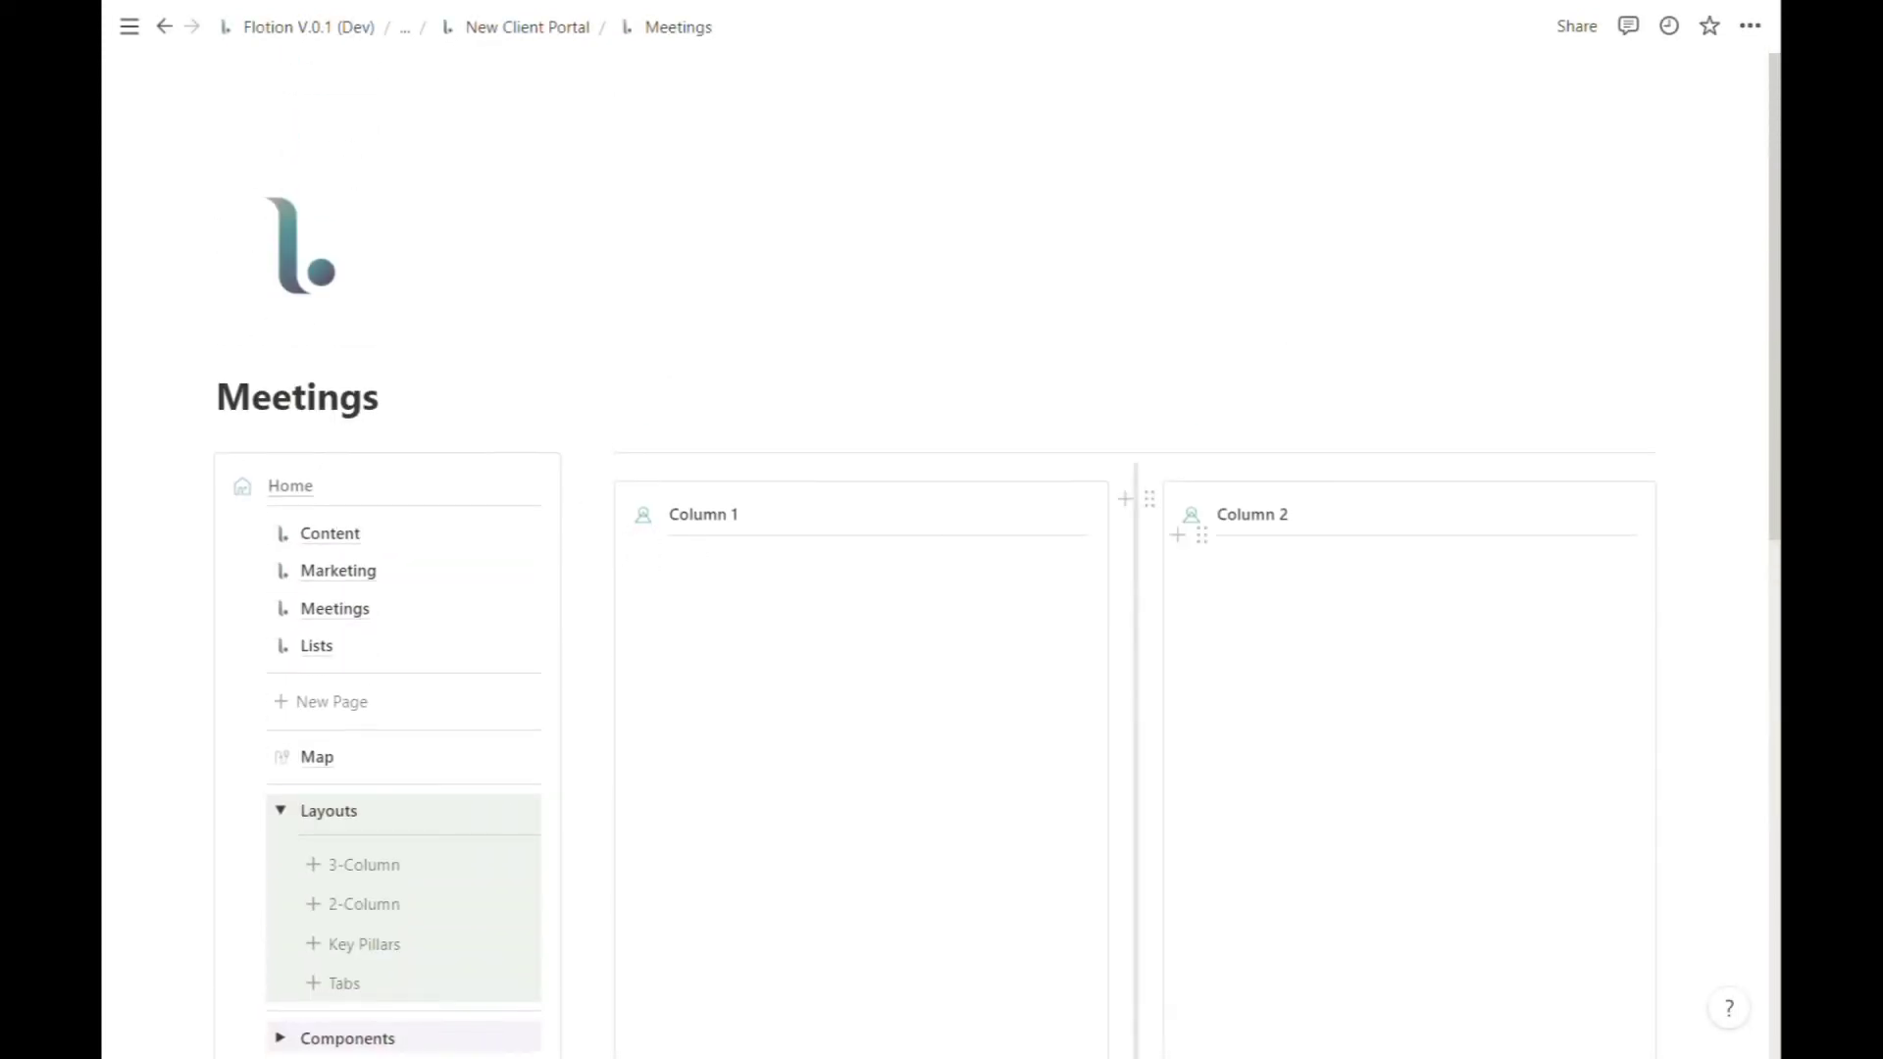
# Drag the 'Enter your text' block out of the Column 1 box to sit below it
pyautogui.scroll(-2, 941, 549)
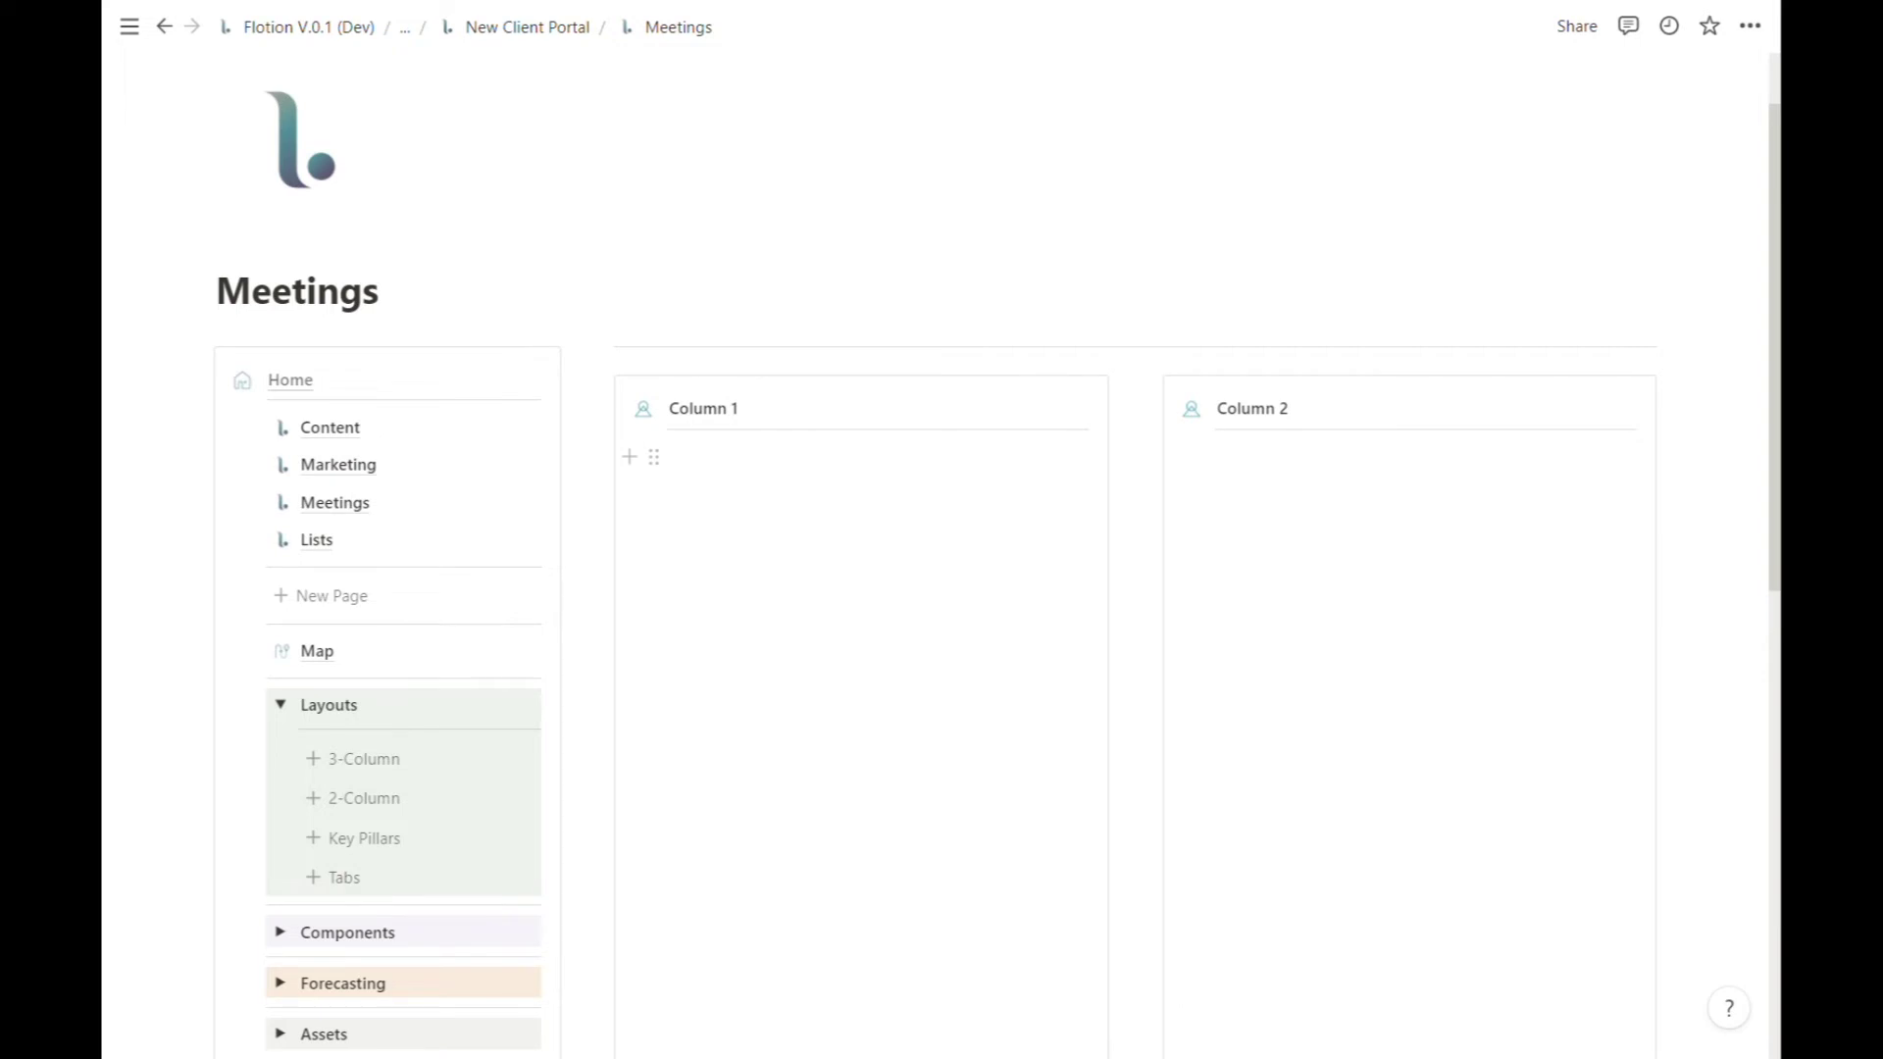
pyautogui.write('Enter your text')
pyautogui.scroll(-2, 941, 549)
pyautogui.moveTo(652, 244); pyautogui.dragTo(692, 814)
pyautogui.scroll(5, 686, 589)
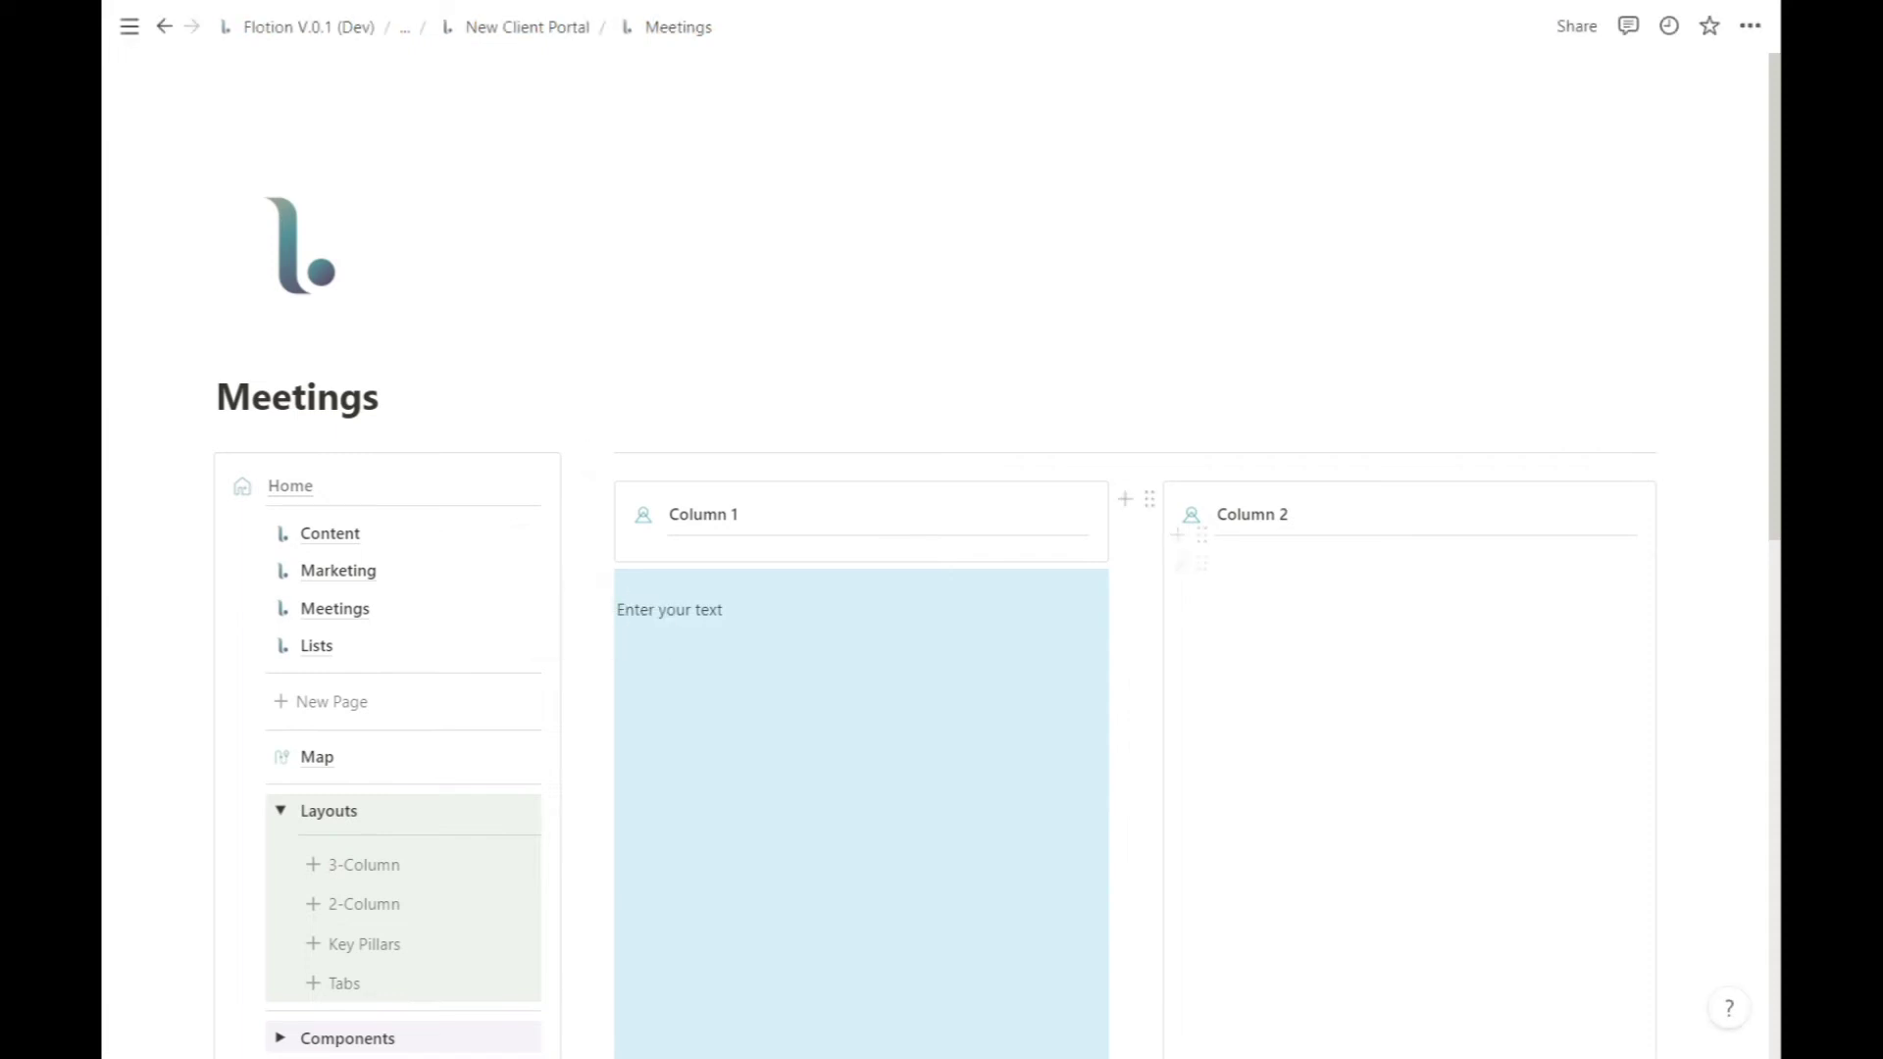
pyautogui.scroll(-3, 686, 588)
pyautogui.scroll(-3, 687, 588)
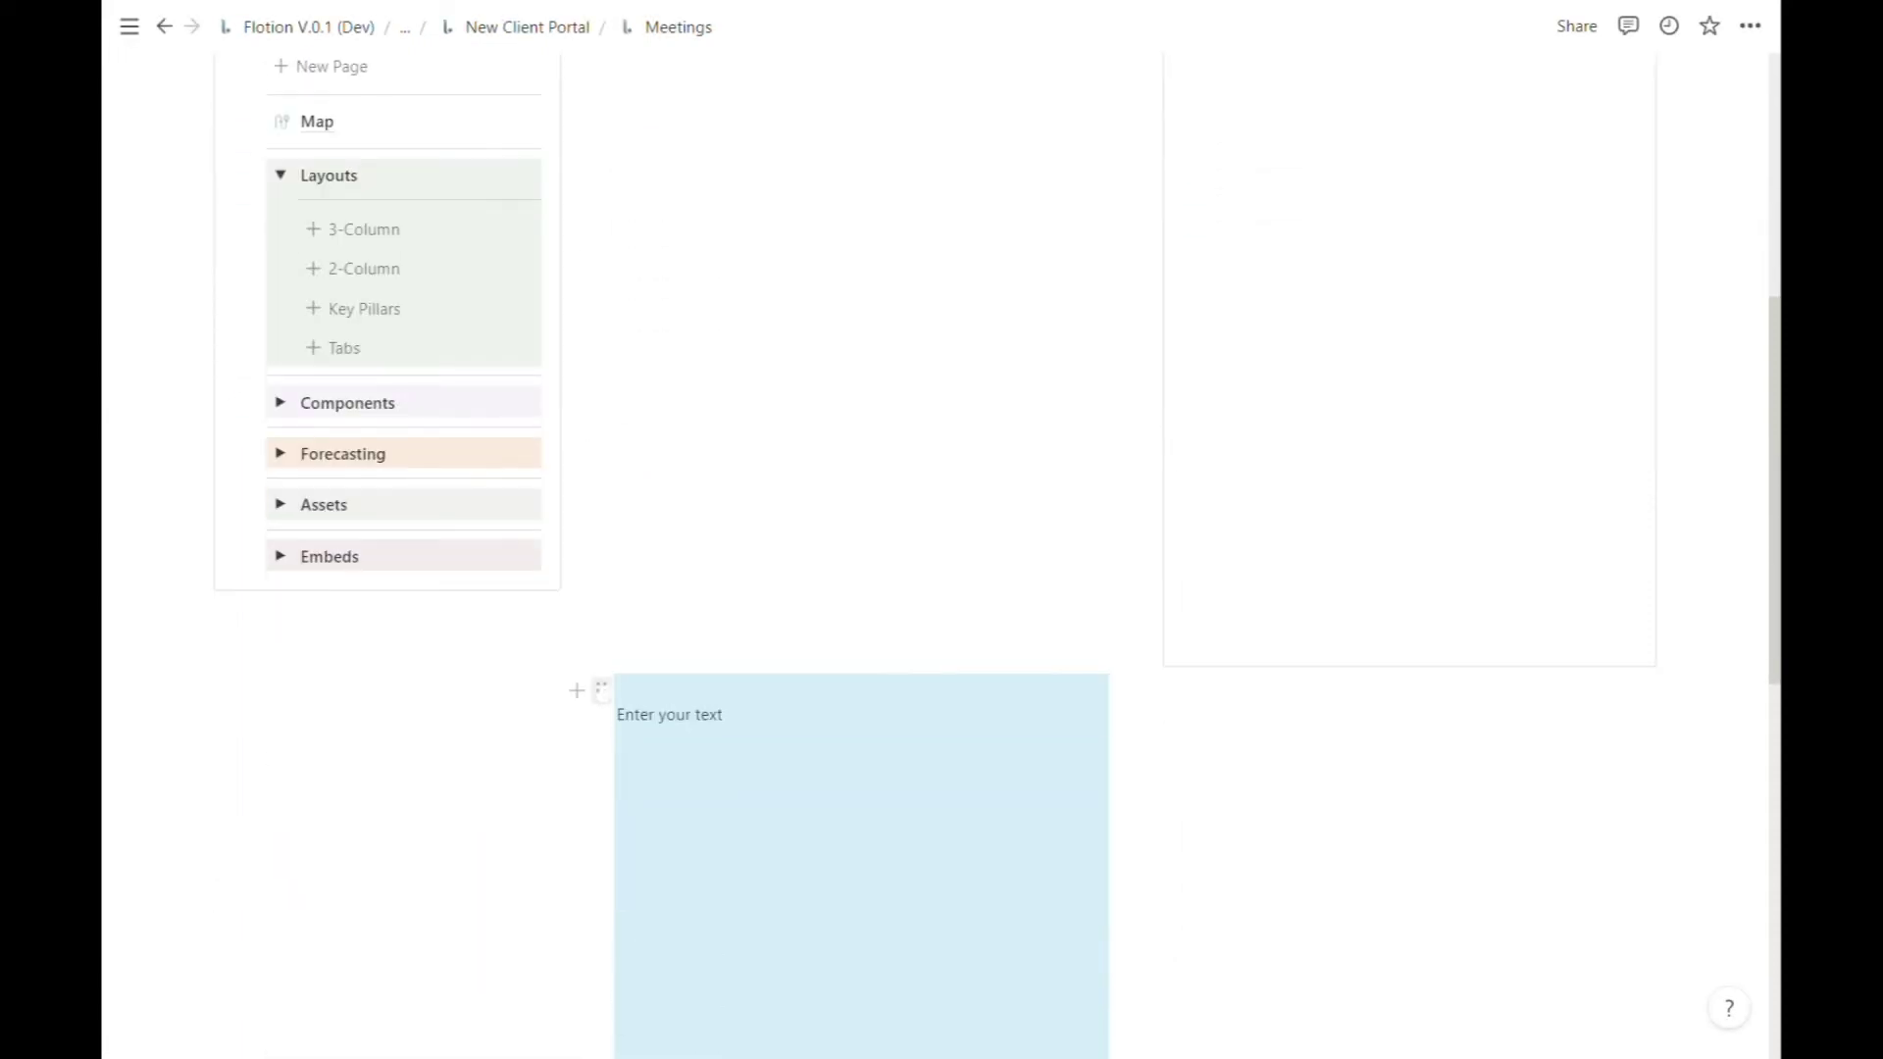
pyautogui.moveTo(601, 690); pyautogui.dragTo(1216, 686)
pyautogui.scroll(6, 1215, 687)
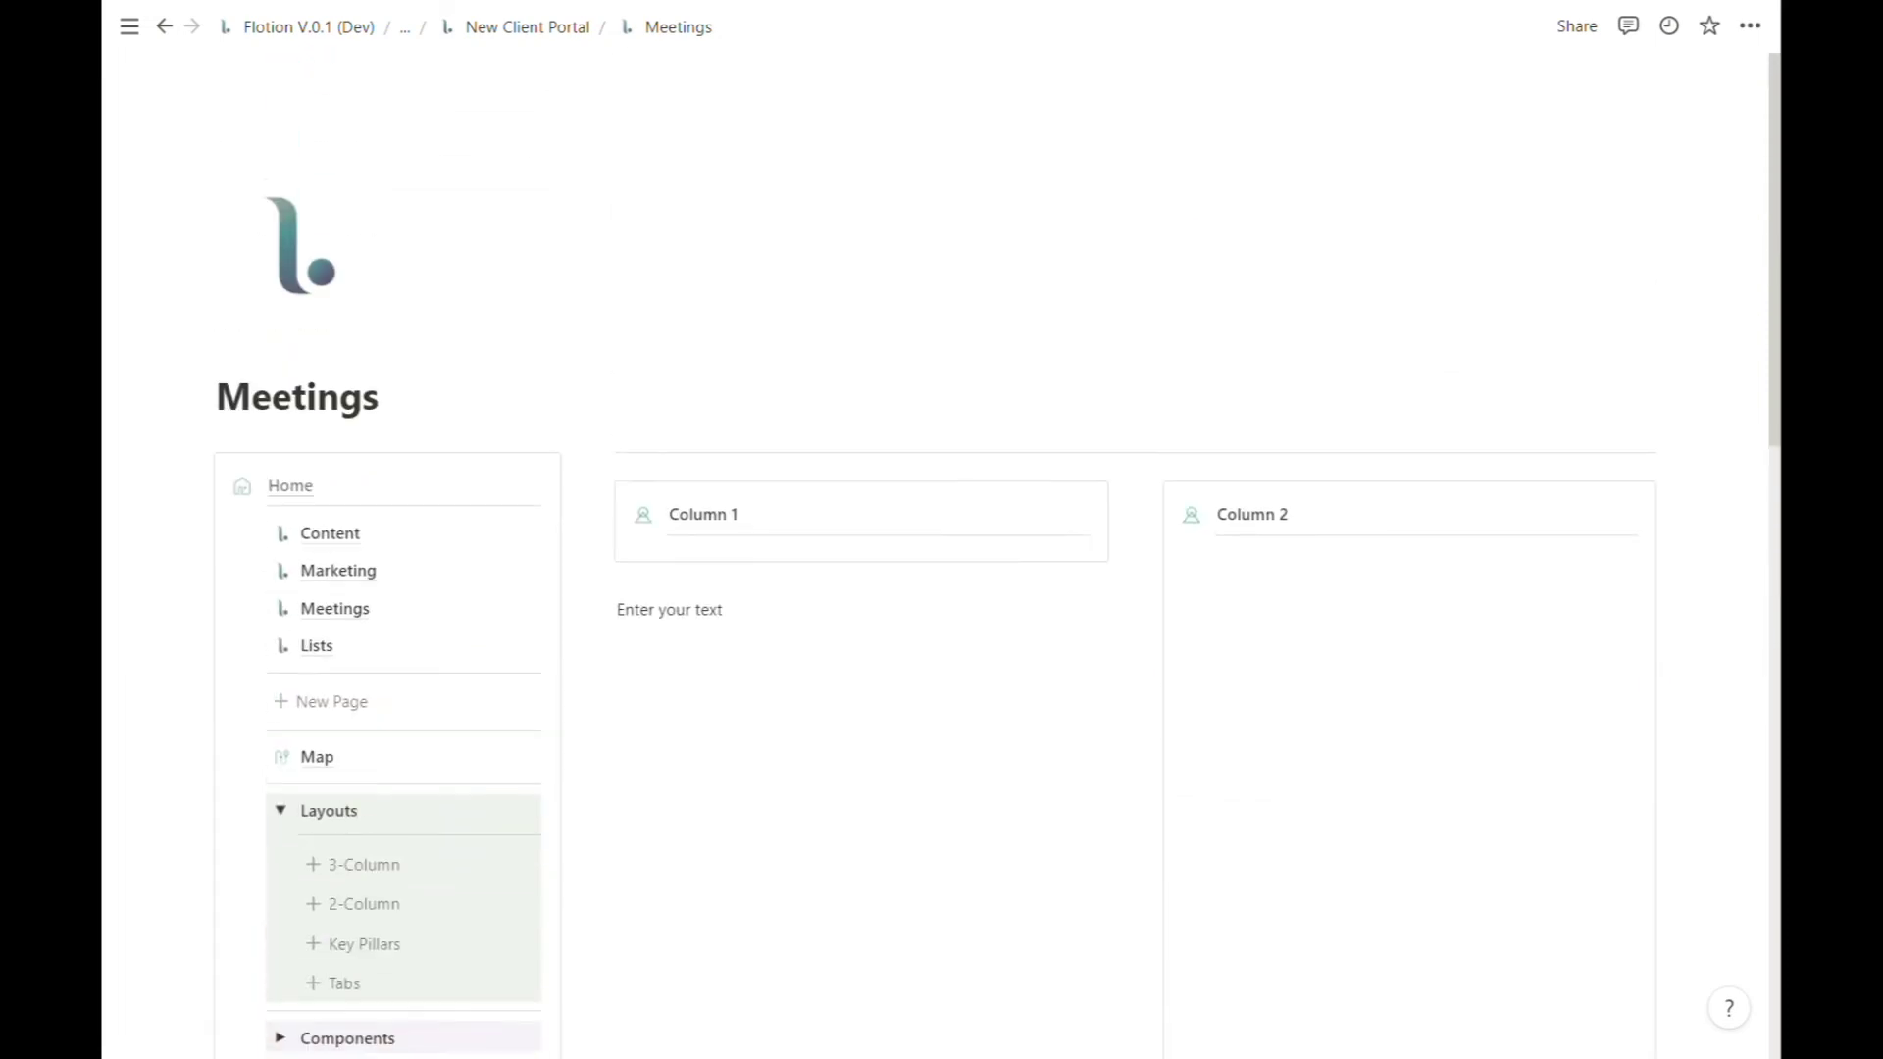
# Delete the Column 2 and Column 1 placeholder boxes, then widen the right column
pyautogui.click(1149, 498)
pyautogui.click(902, 364)
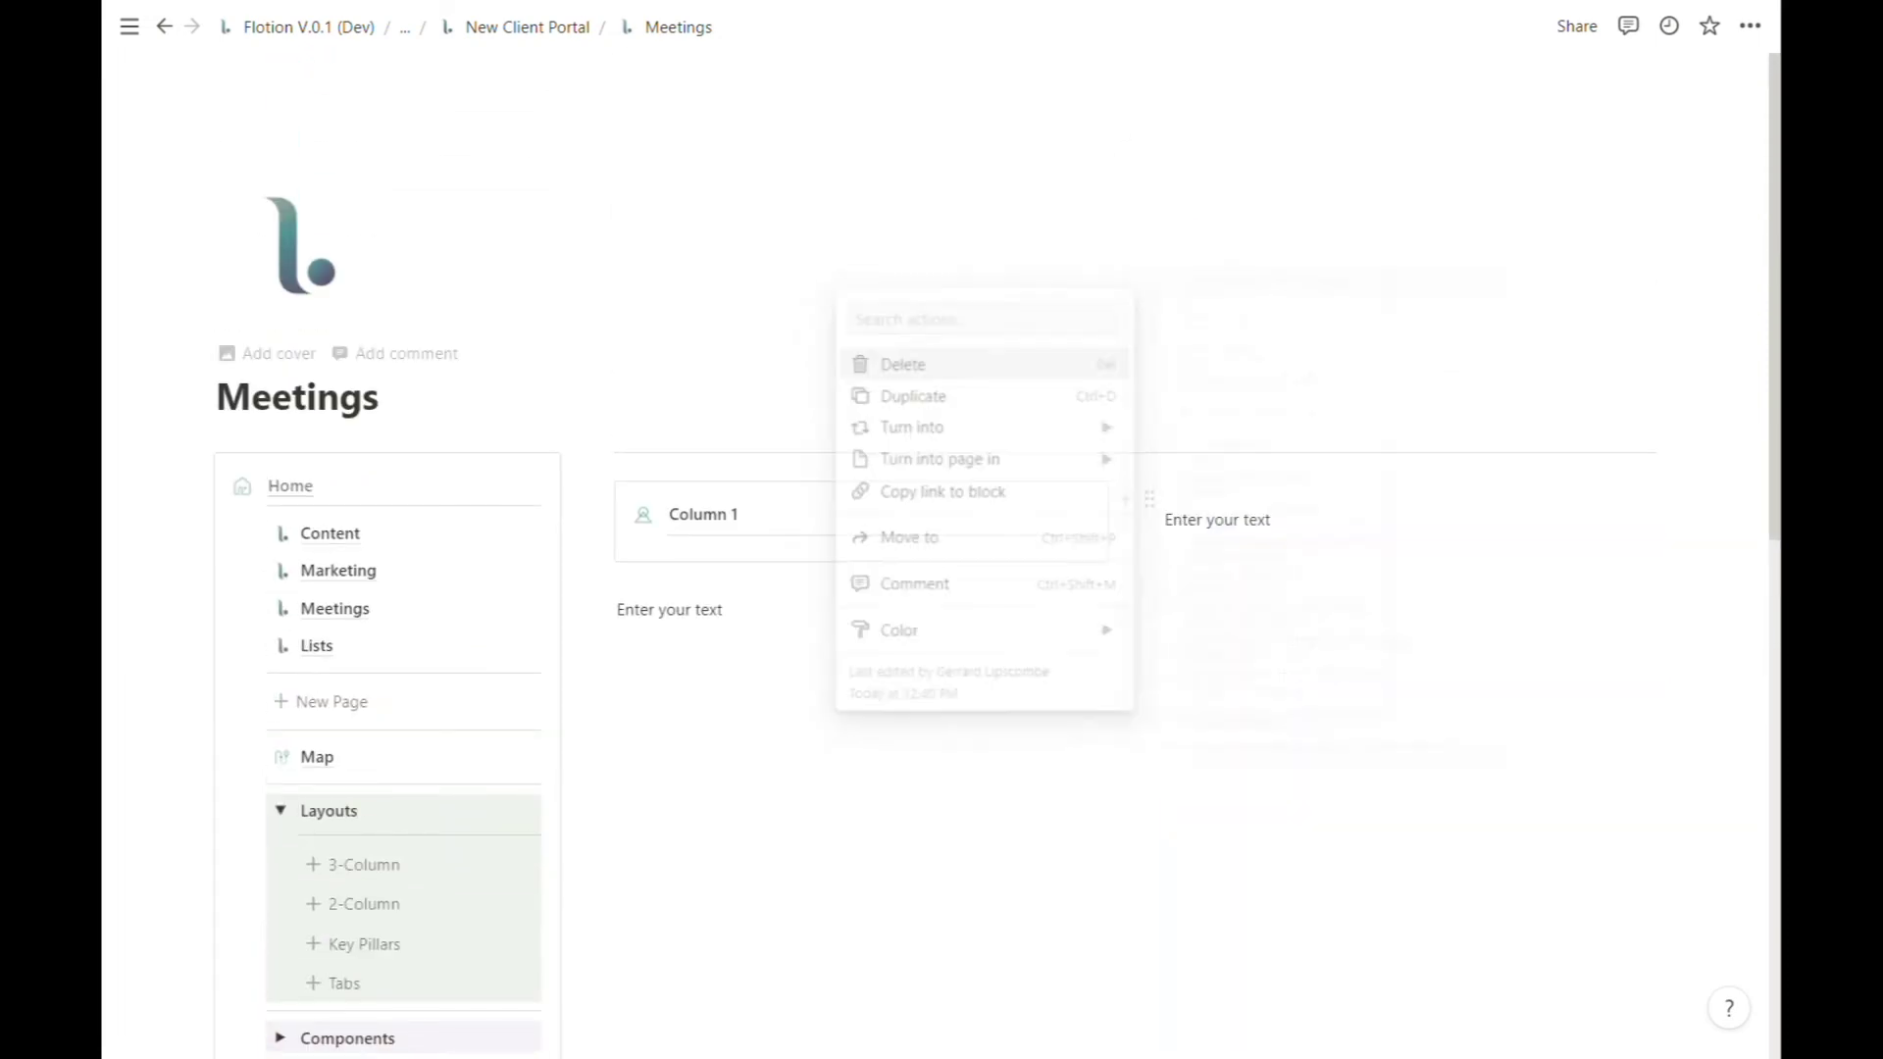
pyautogui.click(601, 500)
pyautogui.click(403, 365)
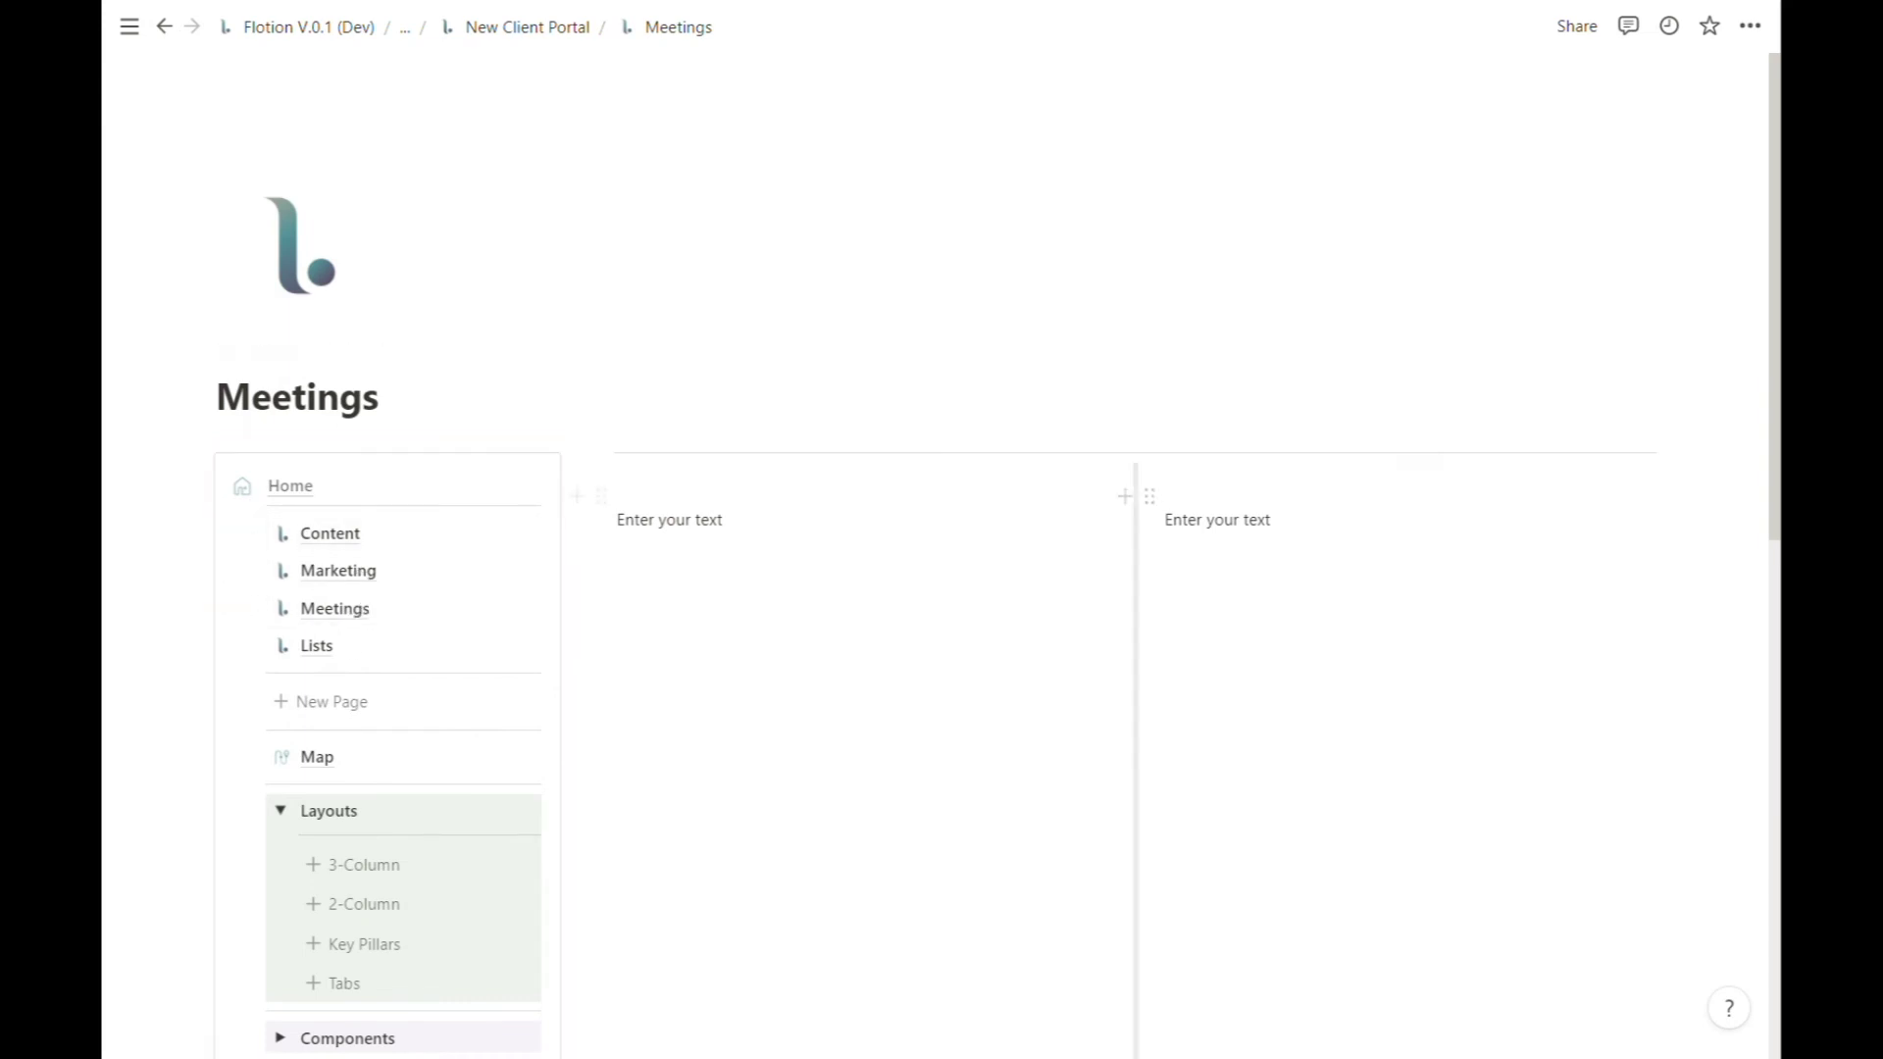
pyautogui.moveTo(1135, 716)
pyautogui.mouseDown()
pyautogui.moveTo(1019, 716)
pyautogui.moveTo(1261, 716)
pyautogui.moveTo(1136, 716)
pyautogui.mouseUp()
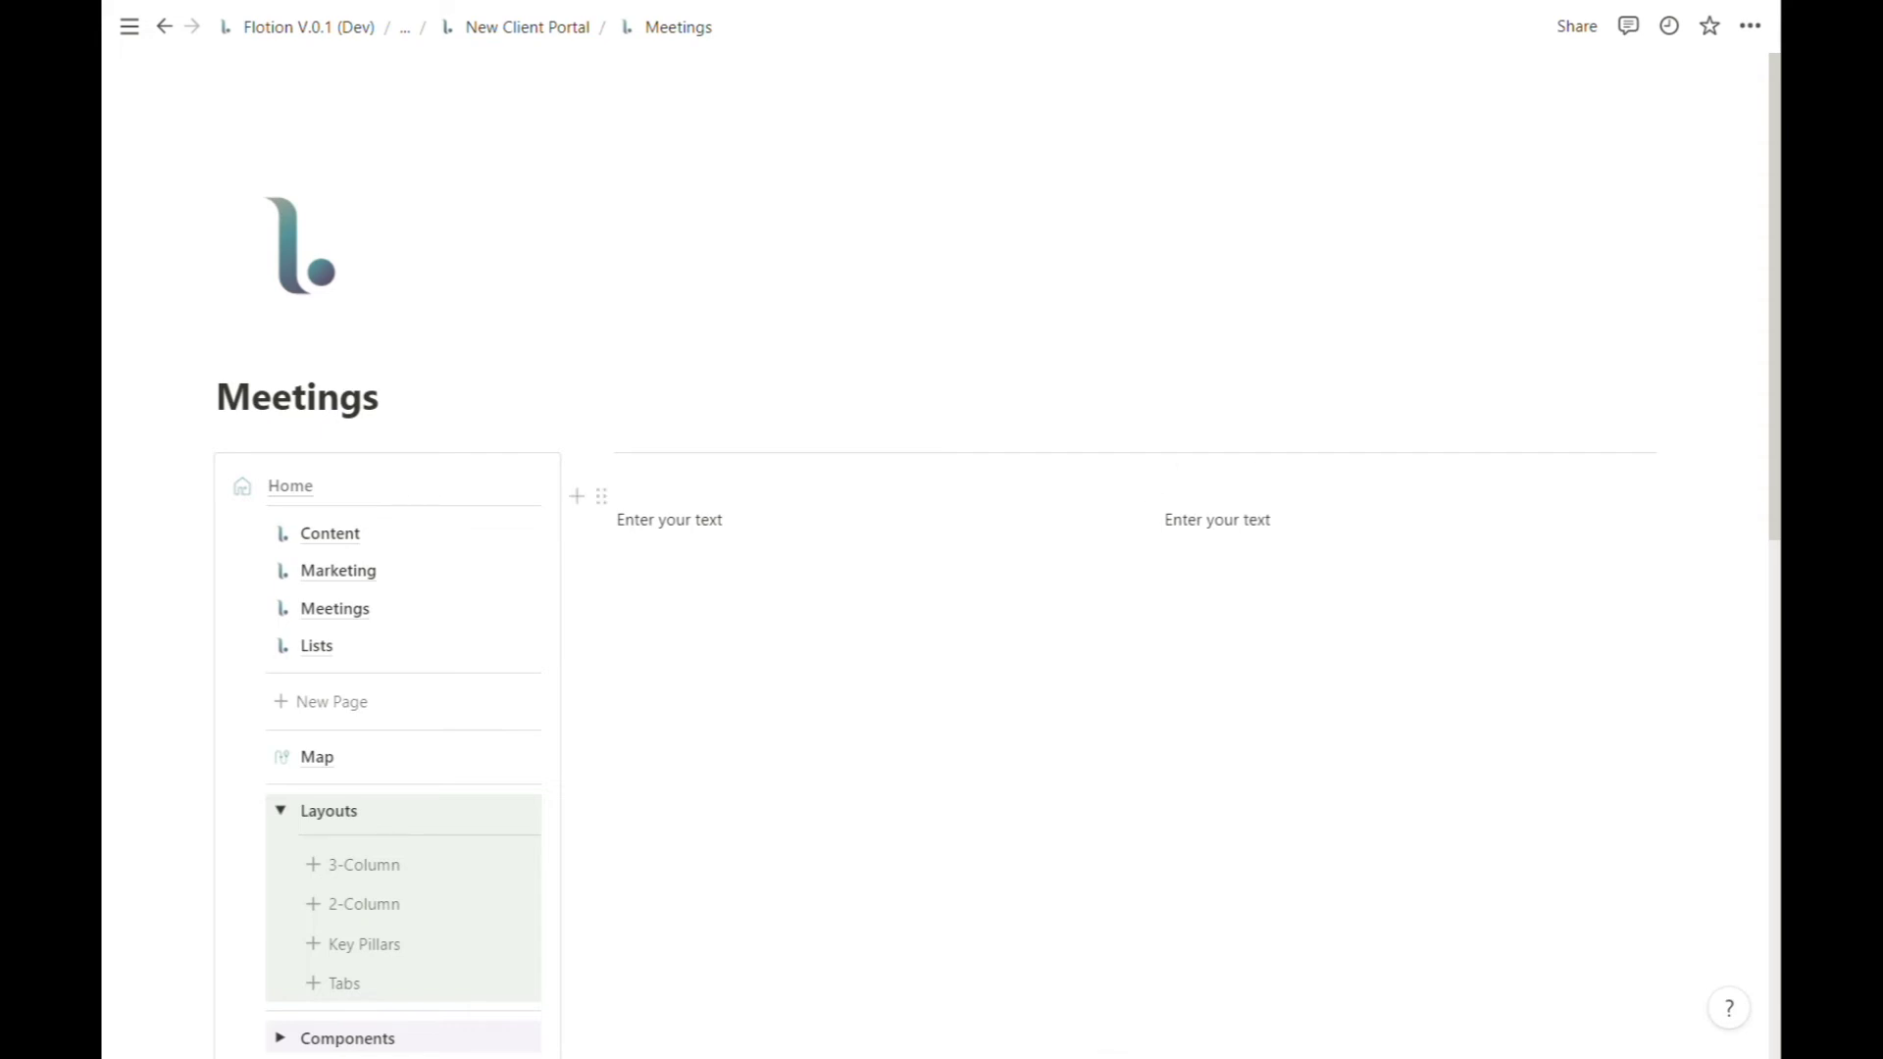
# Swap the open menu section from Layouts to Components, add a Meetings calendar, and place it in the left column
pyautogui.scroll(-2, 421, 862)
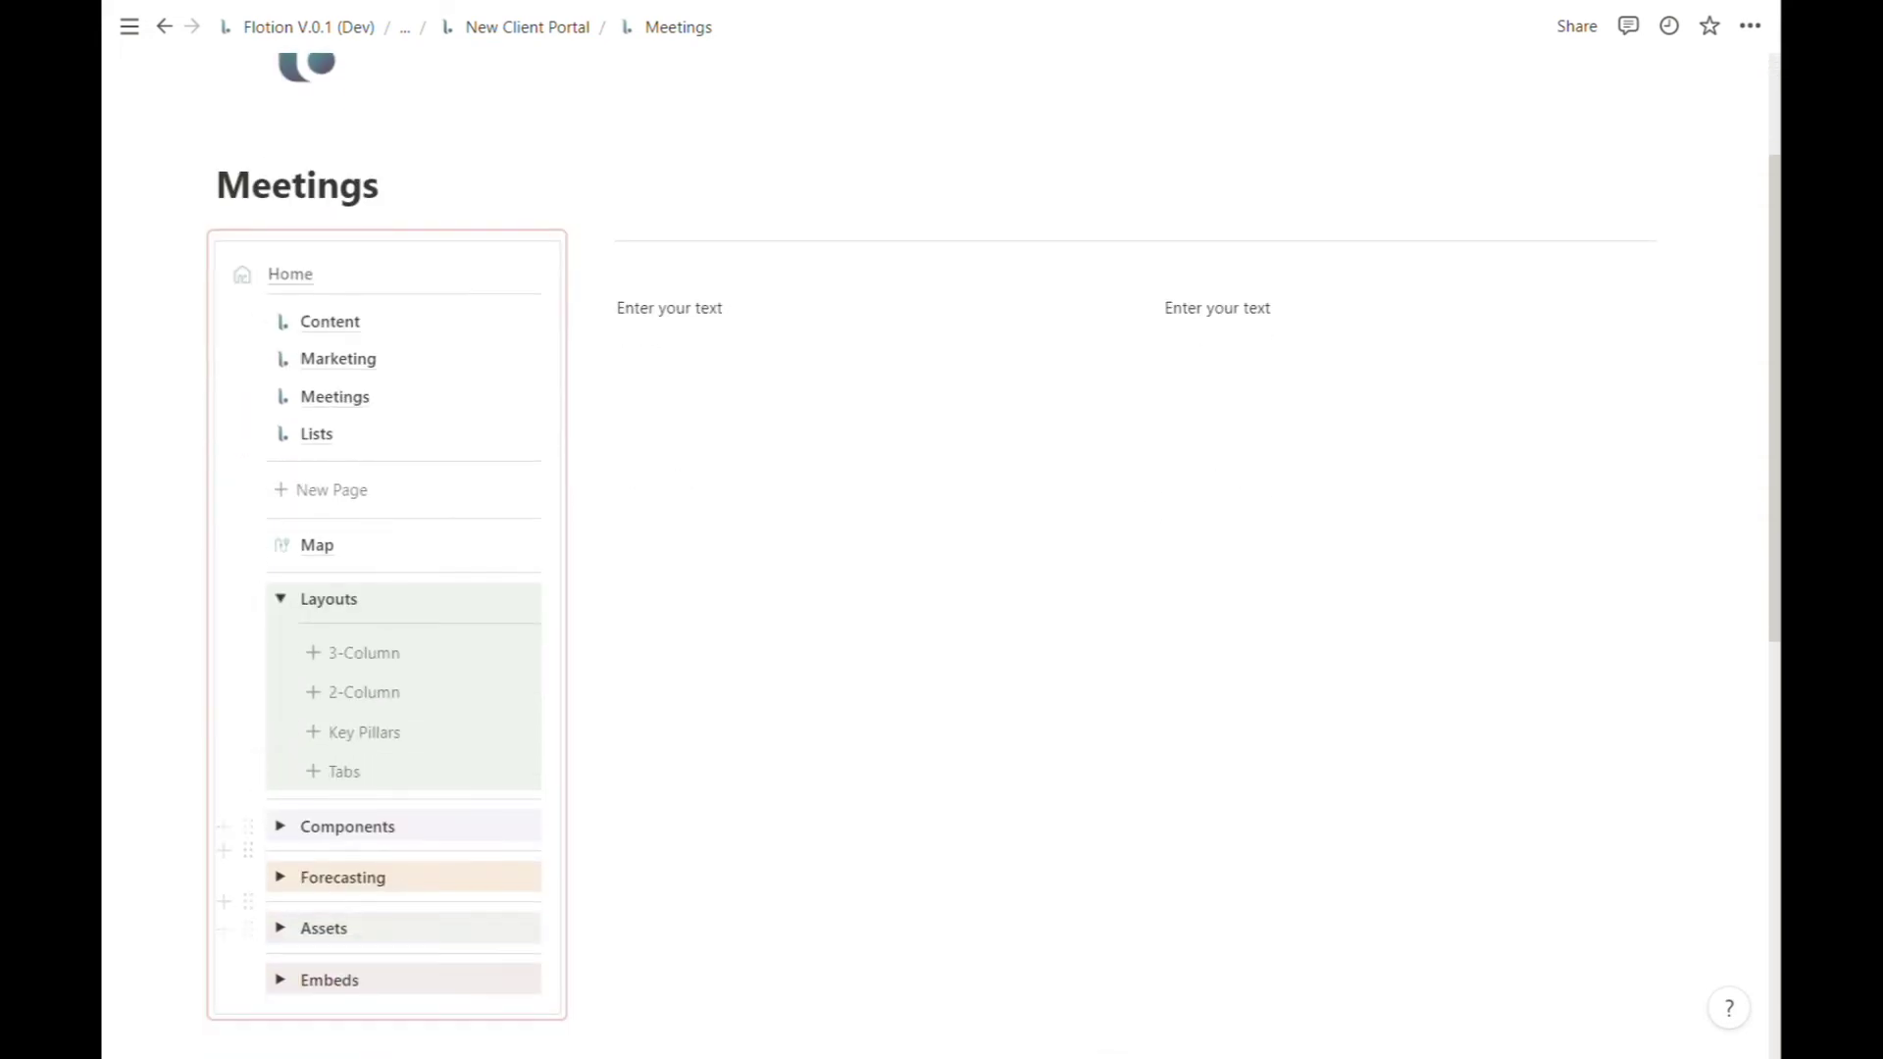
pyautogui.click(281, 598)
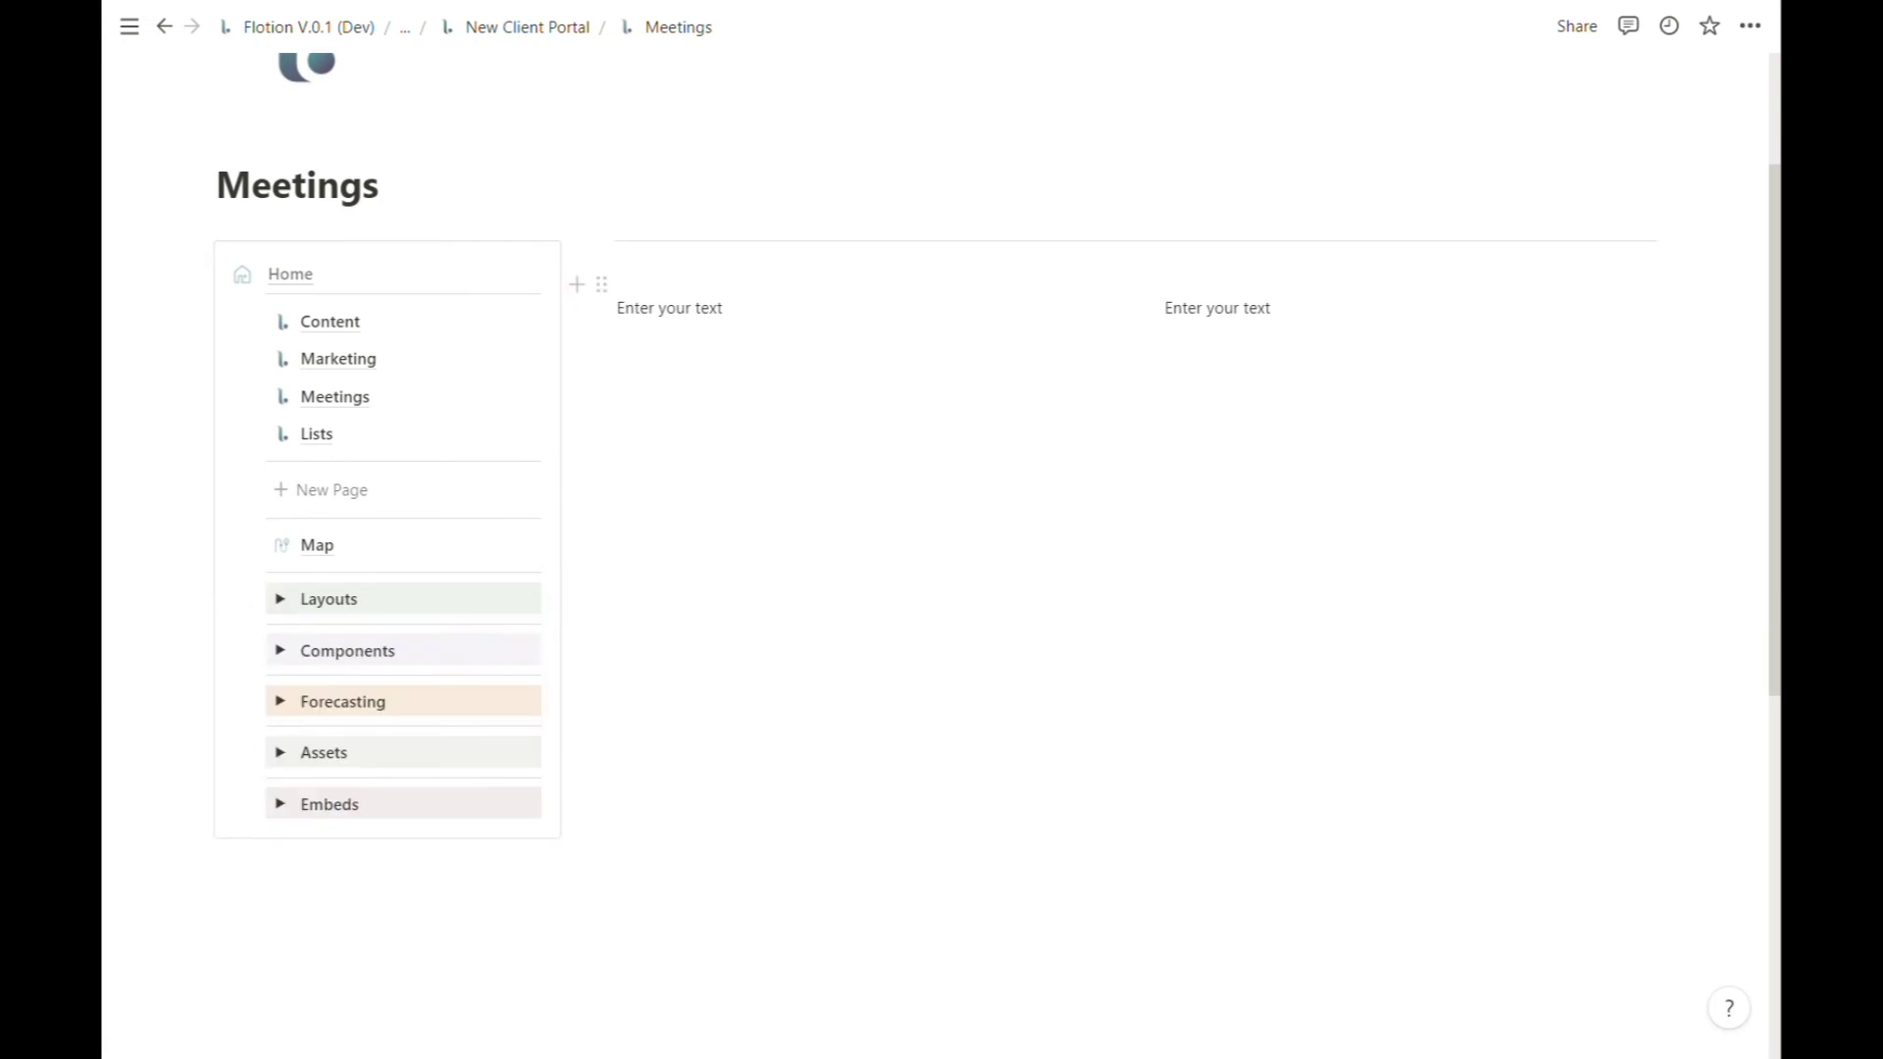
pyautogui.scroll(2, 932, 768)
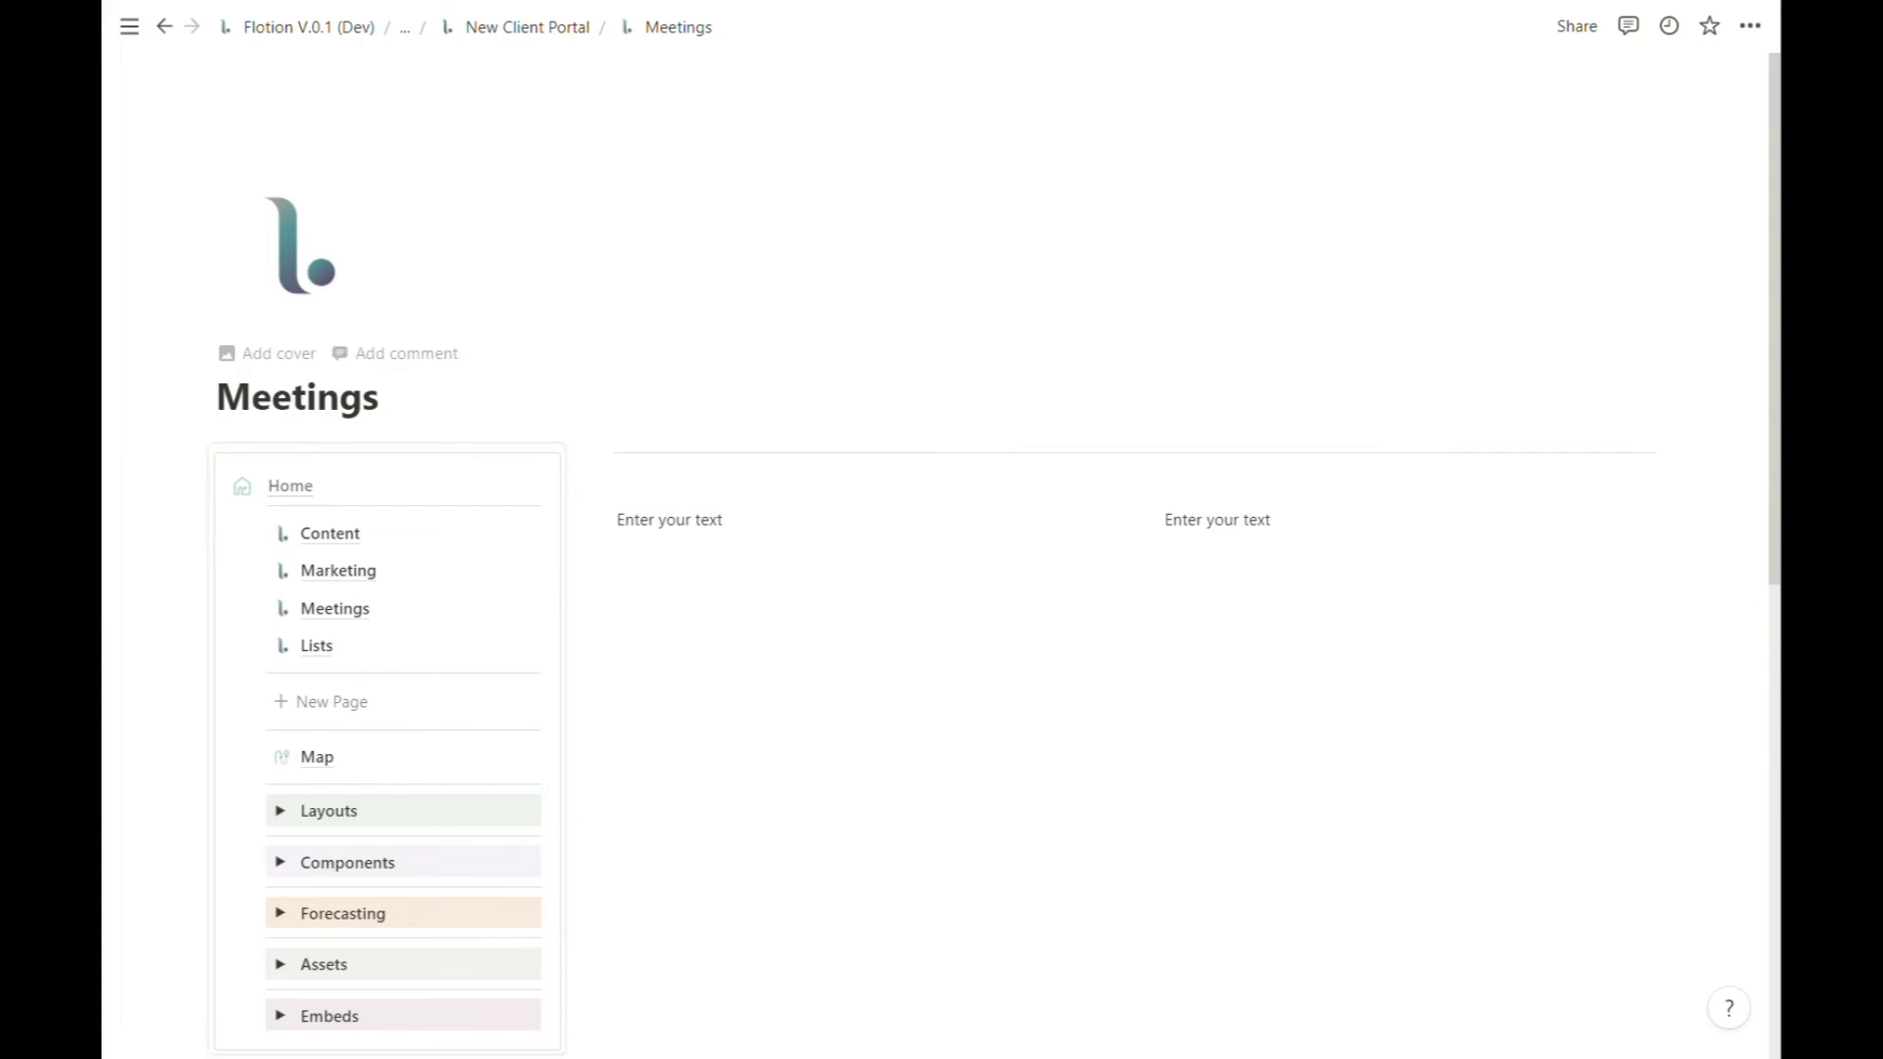
pyautogui.click(281, 863)
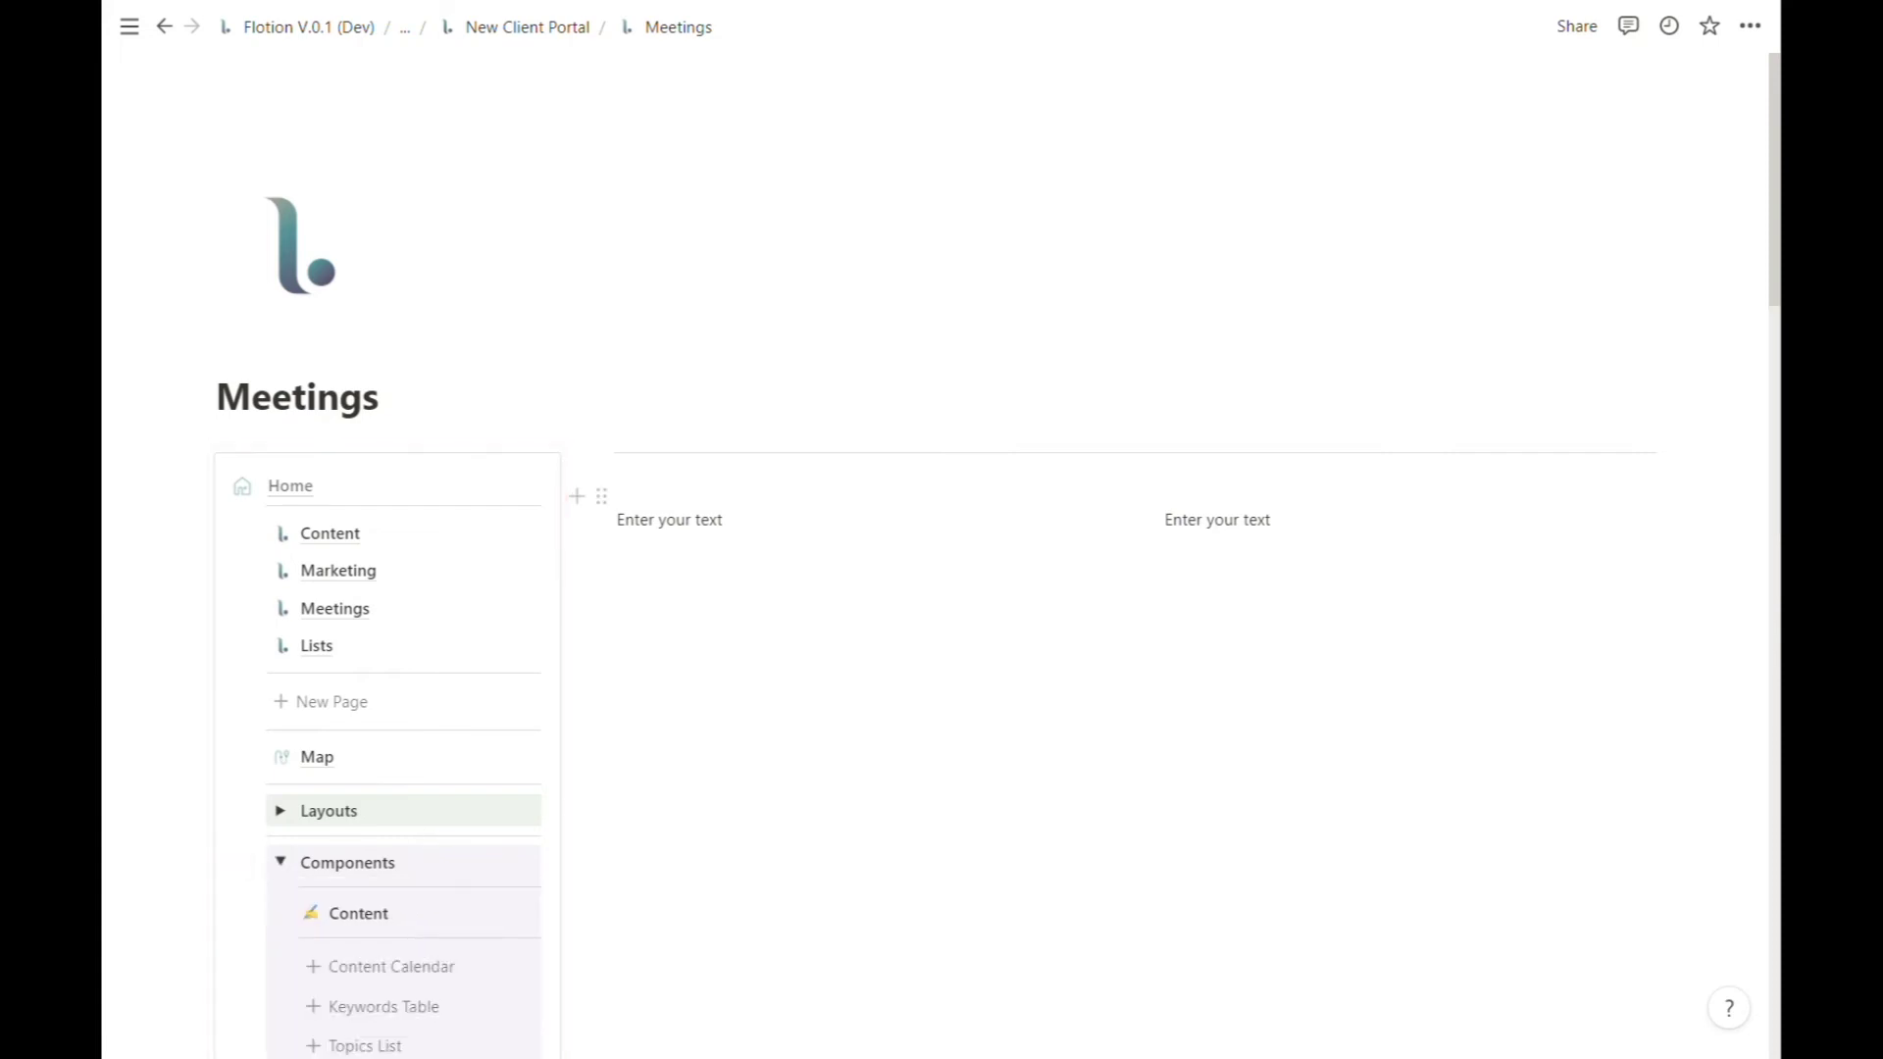
pyautogui.scroll(-8, 432, 425)
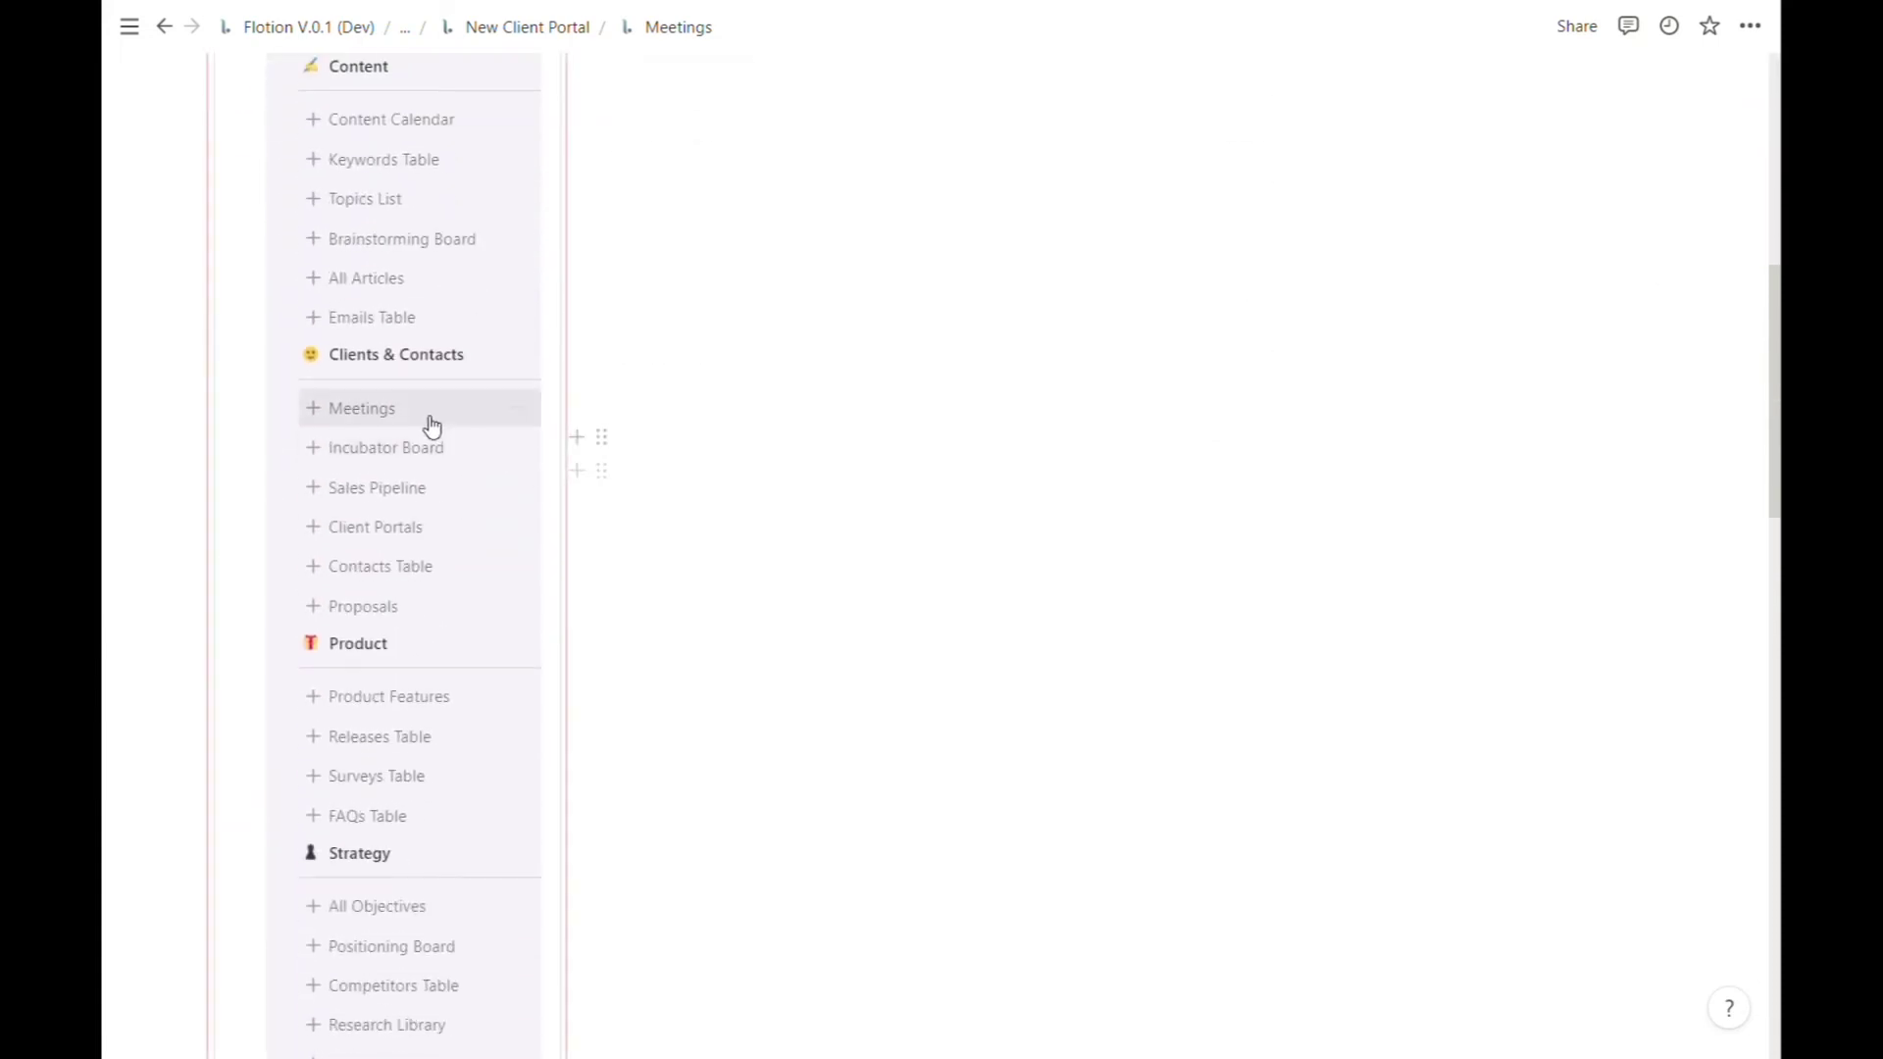
pyautogui.click(396, 408)
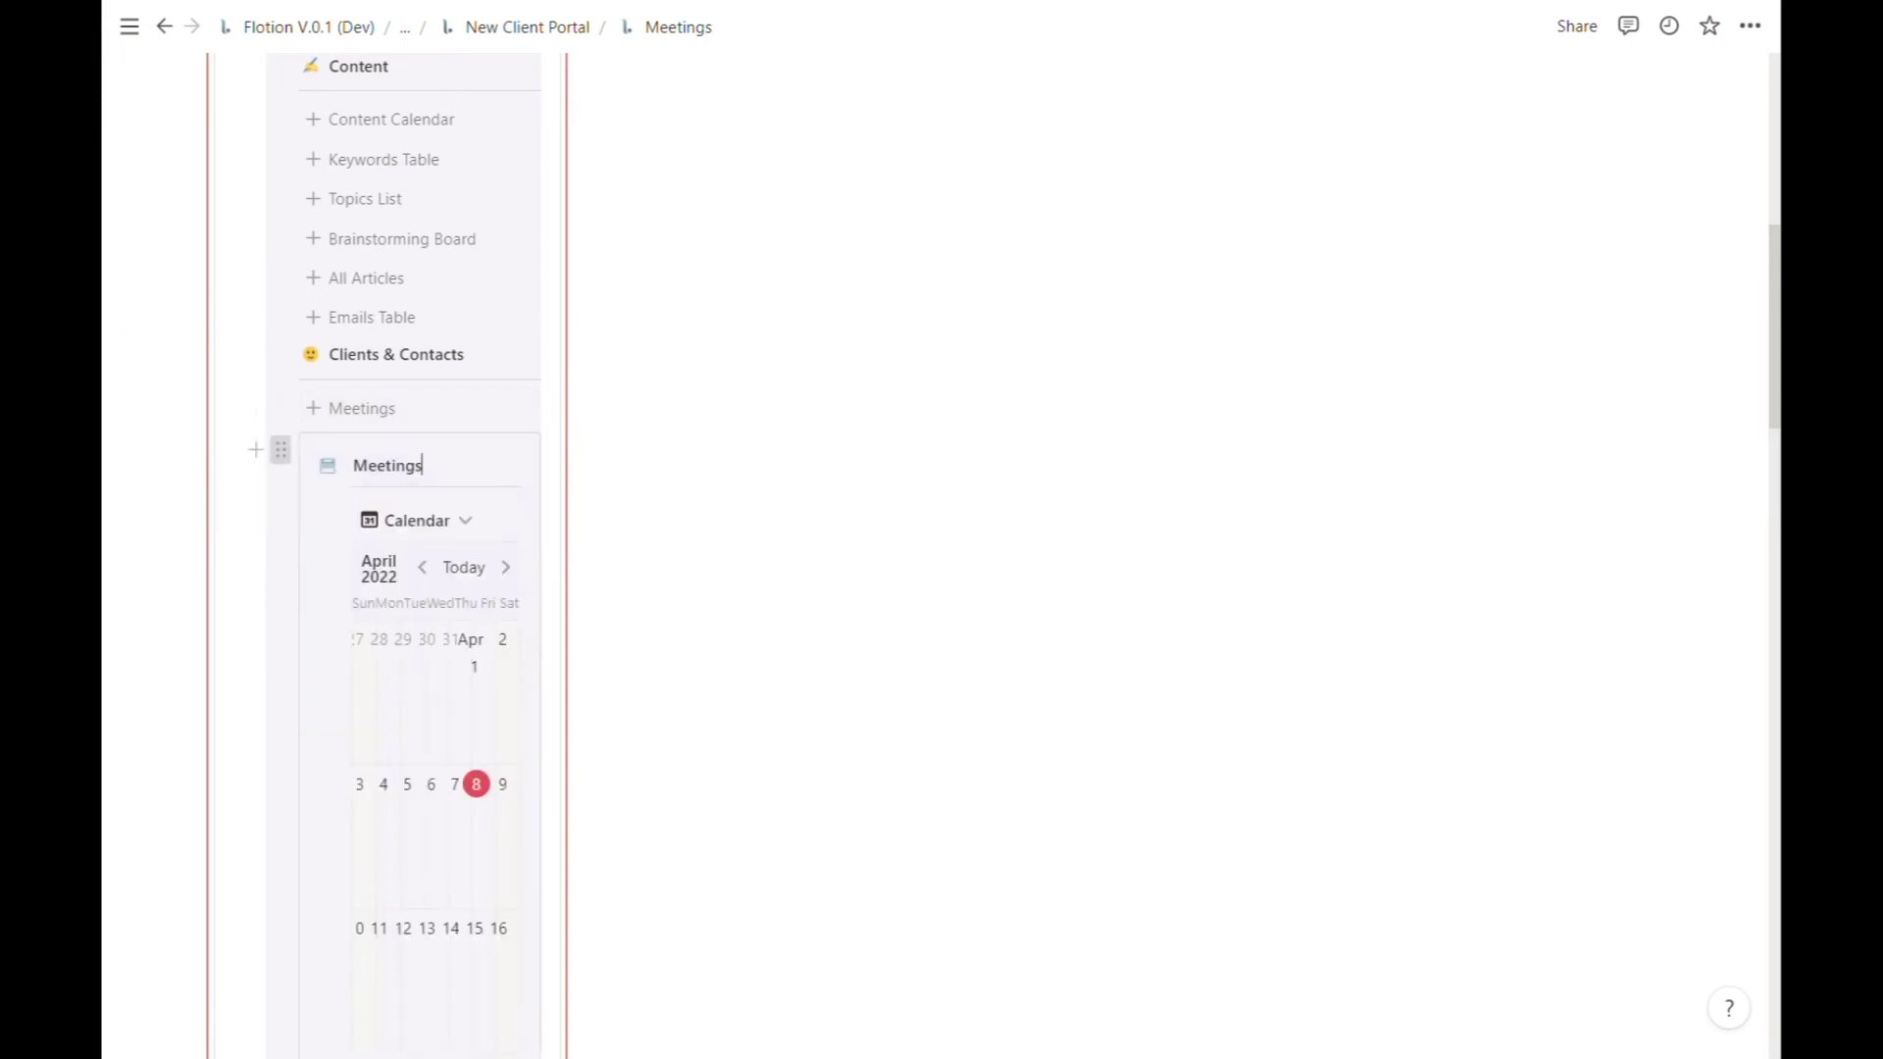
pyautogui.moveTo(281, 449); pyautogui.dragTo(714, 417)
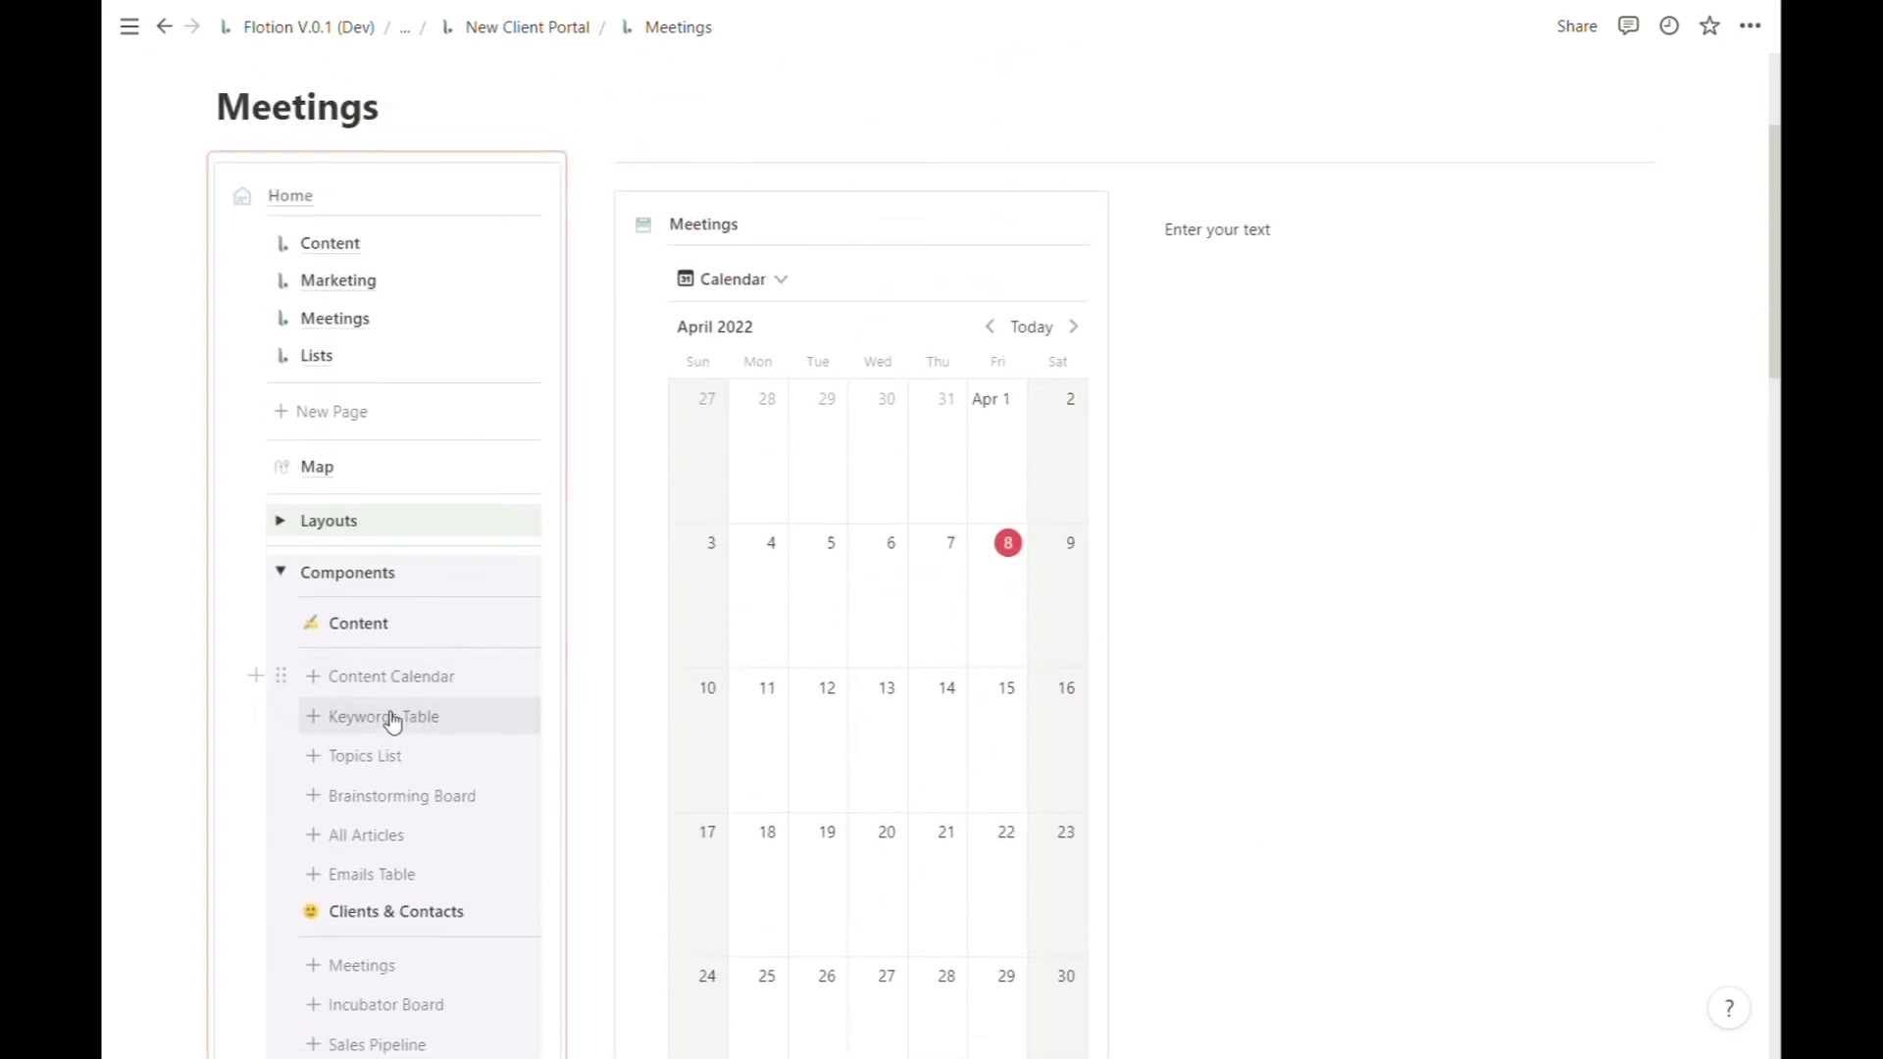
# Add another Meetings database to the right column and switch it to the Archive view
pyautogui.scroll(-3, 391, 730)
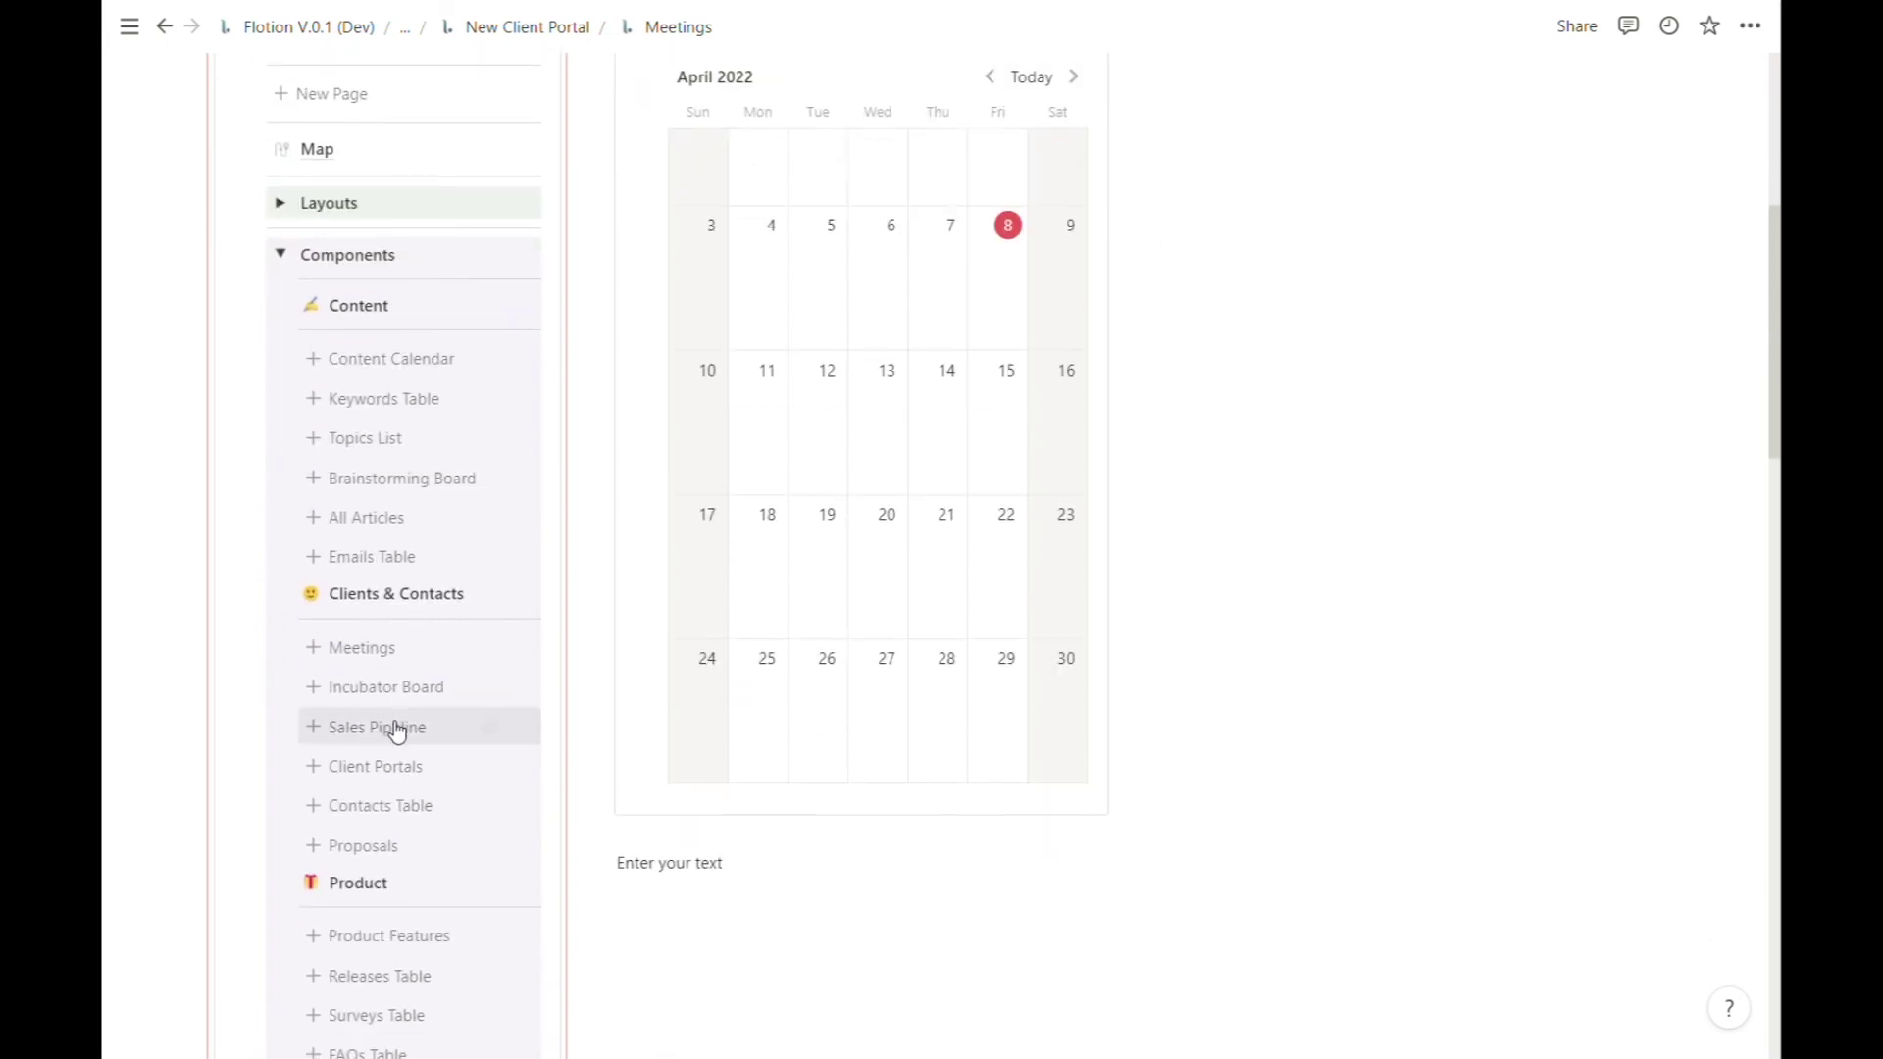
pyautogui.click(382, 651)
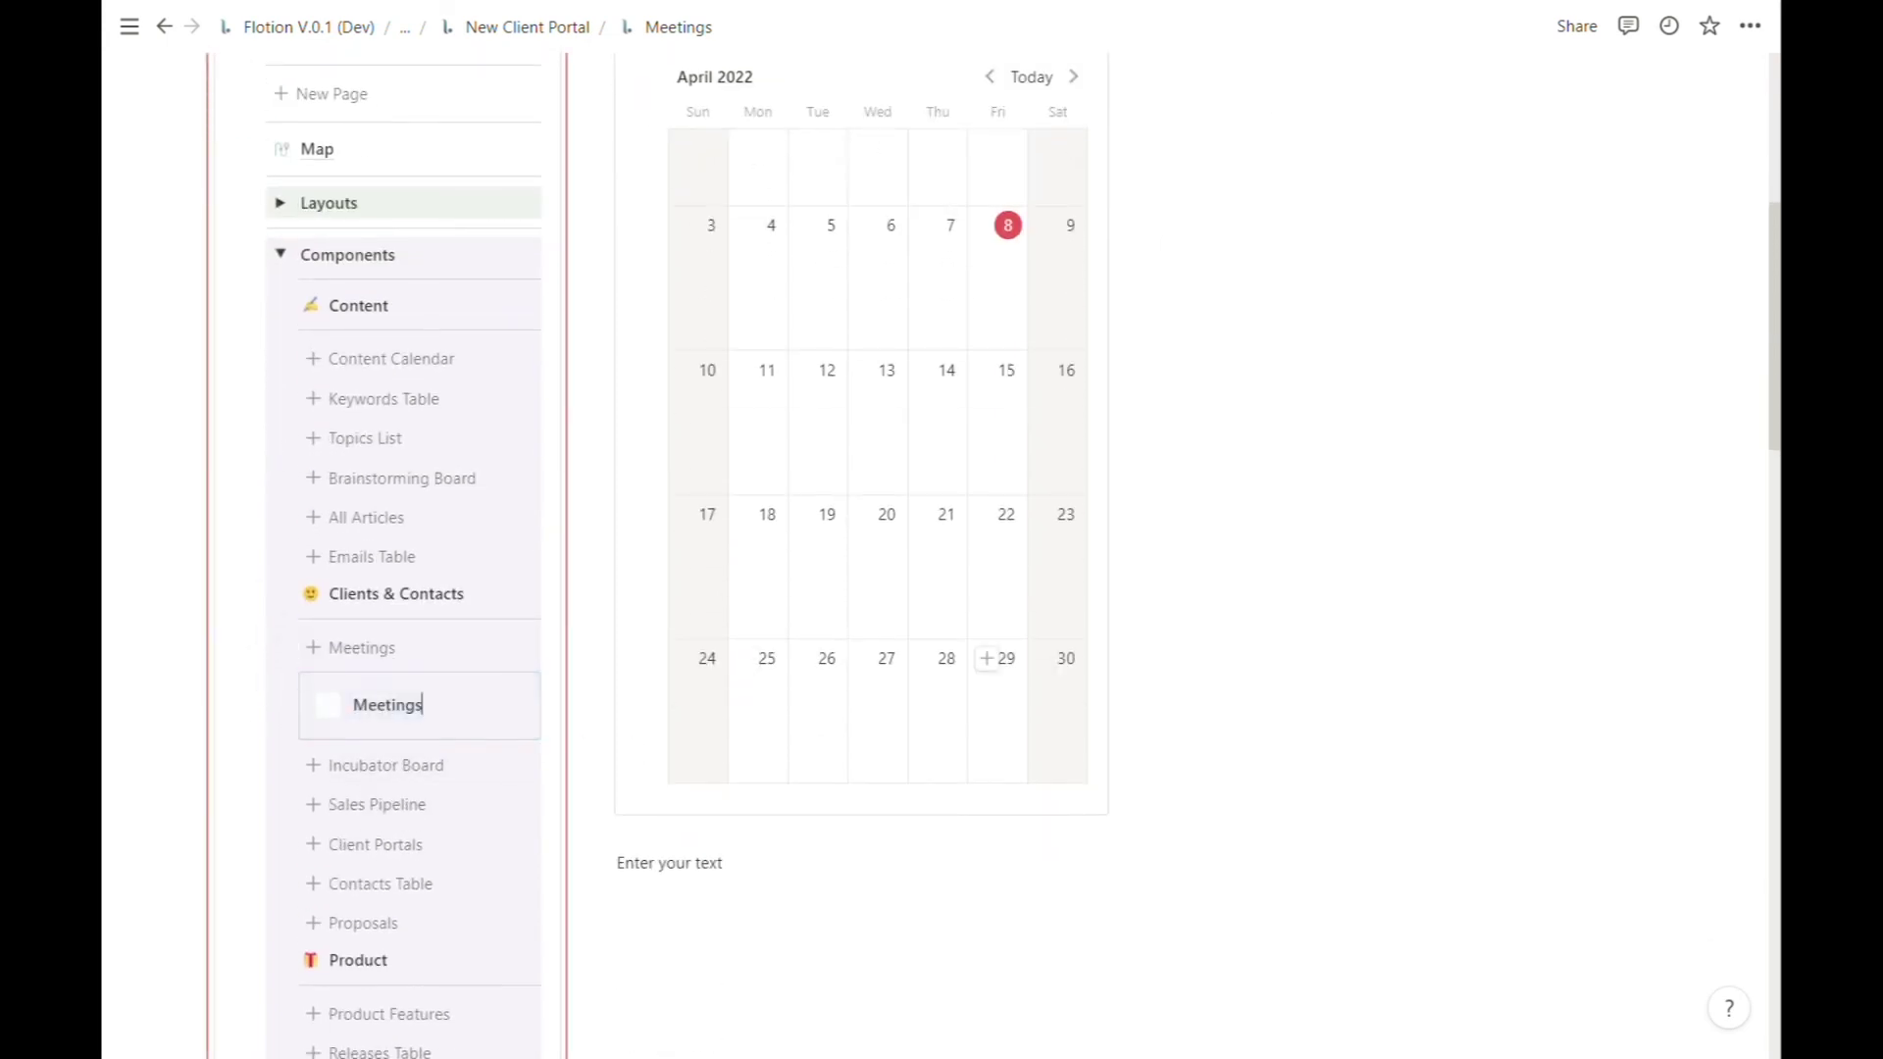
pyautogui.moveTo(282, 694); pyautogui.dragTo(1315, 428)
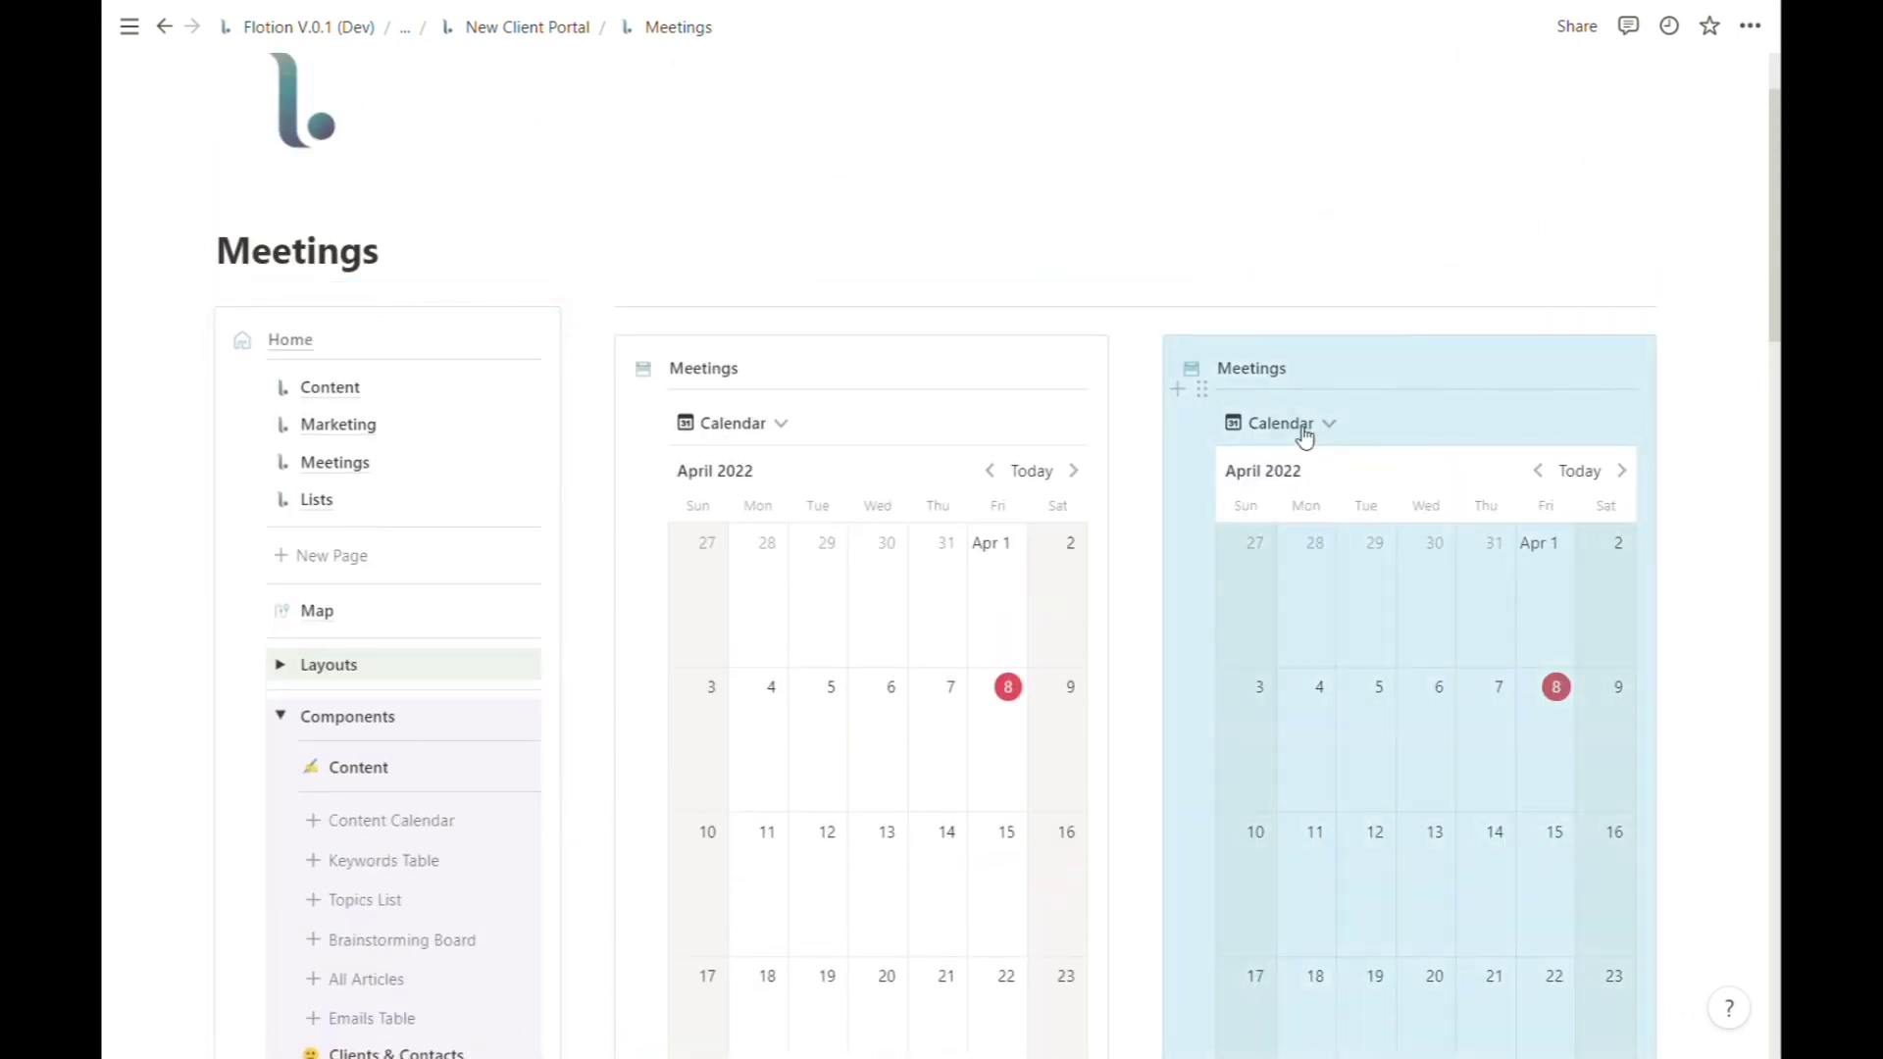
pyautogui.click(1304, 423)
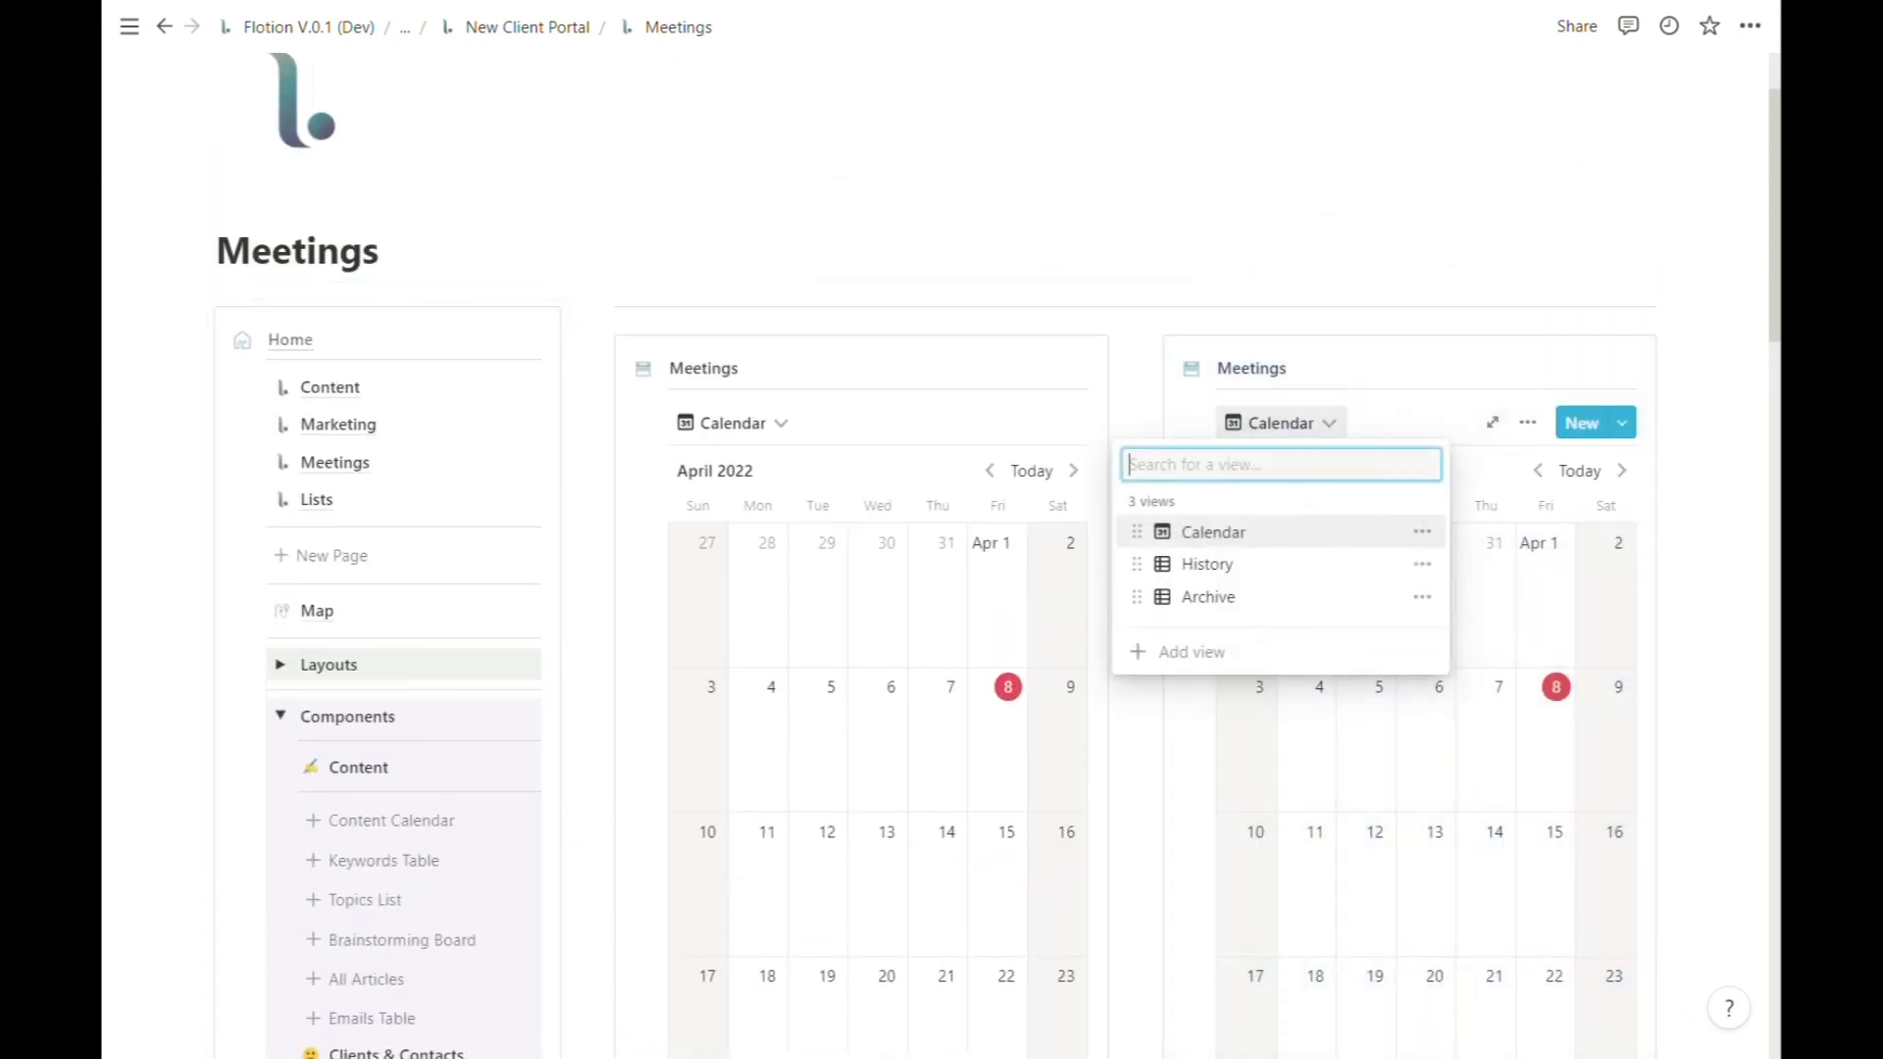
pyautogui.click(1243, 597)
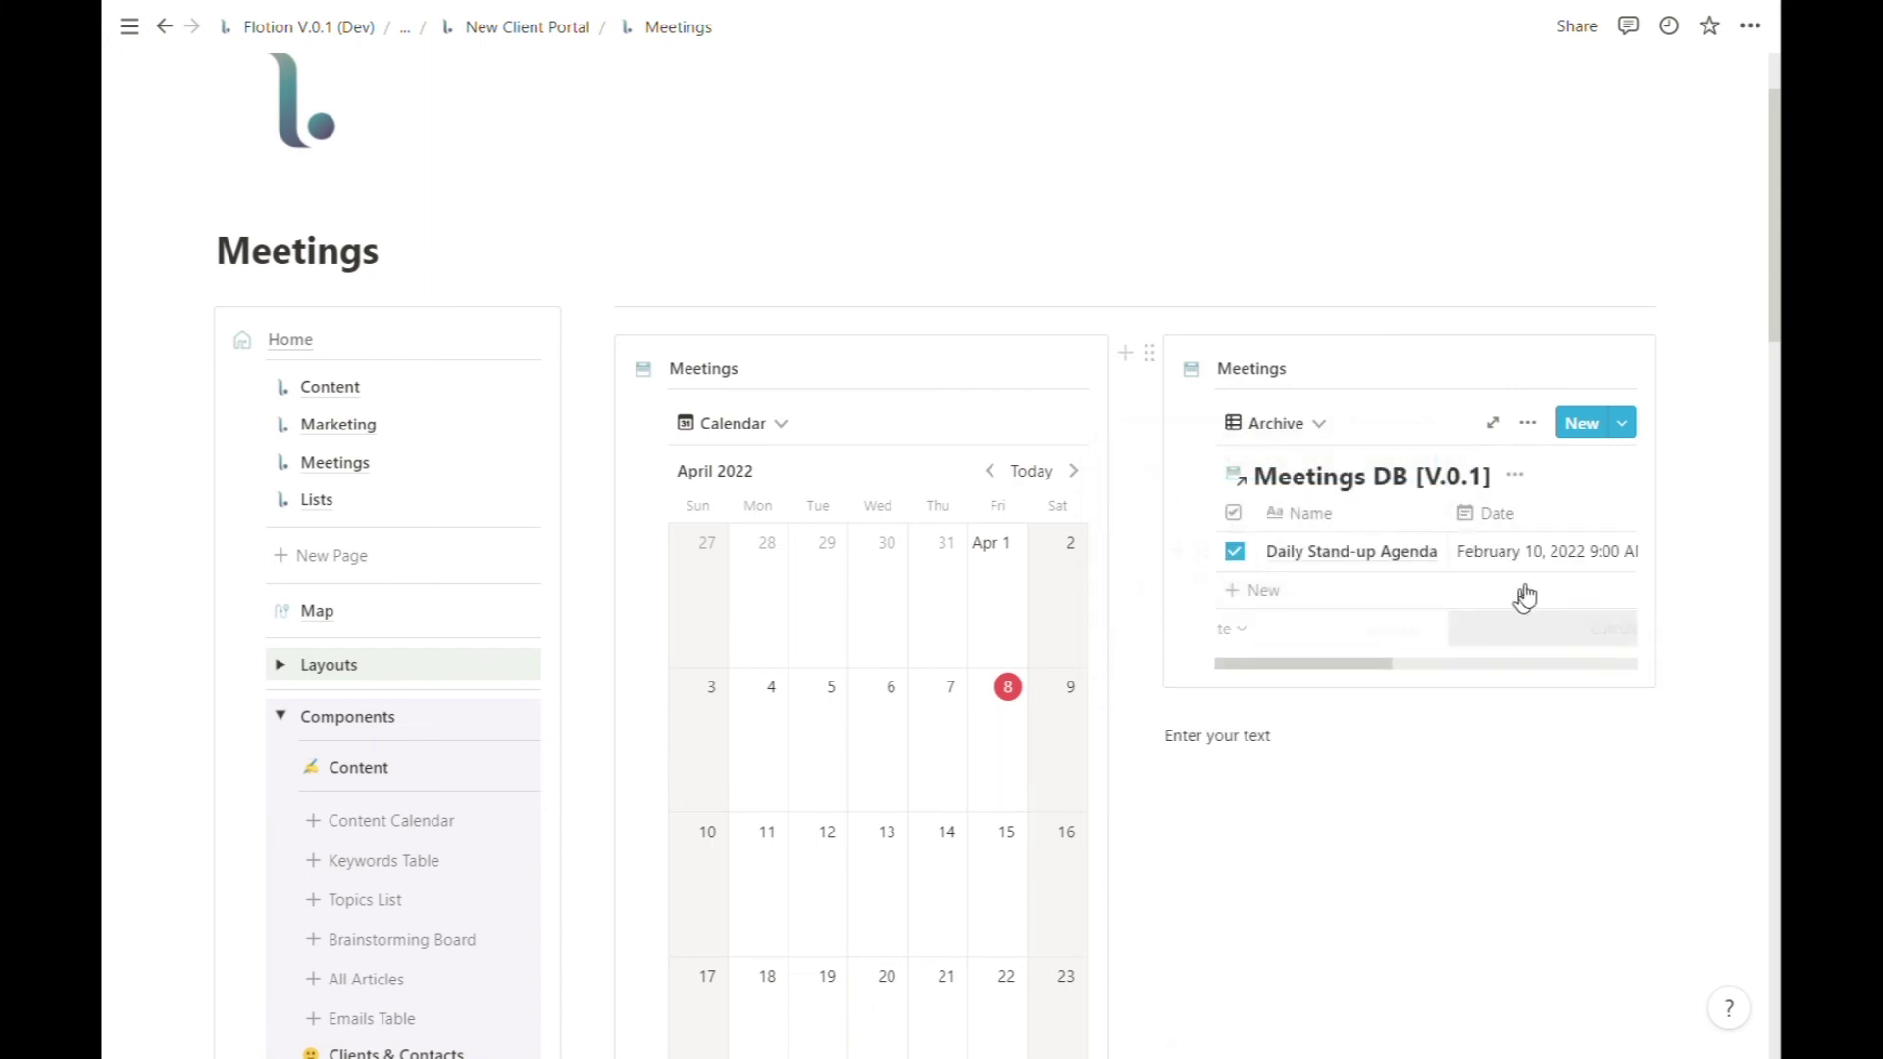
# Hide the archive's database title and delete the empty text block beneath it
pyautogui.click(1515, 474)
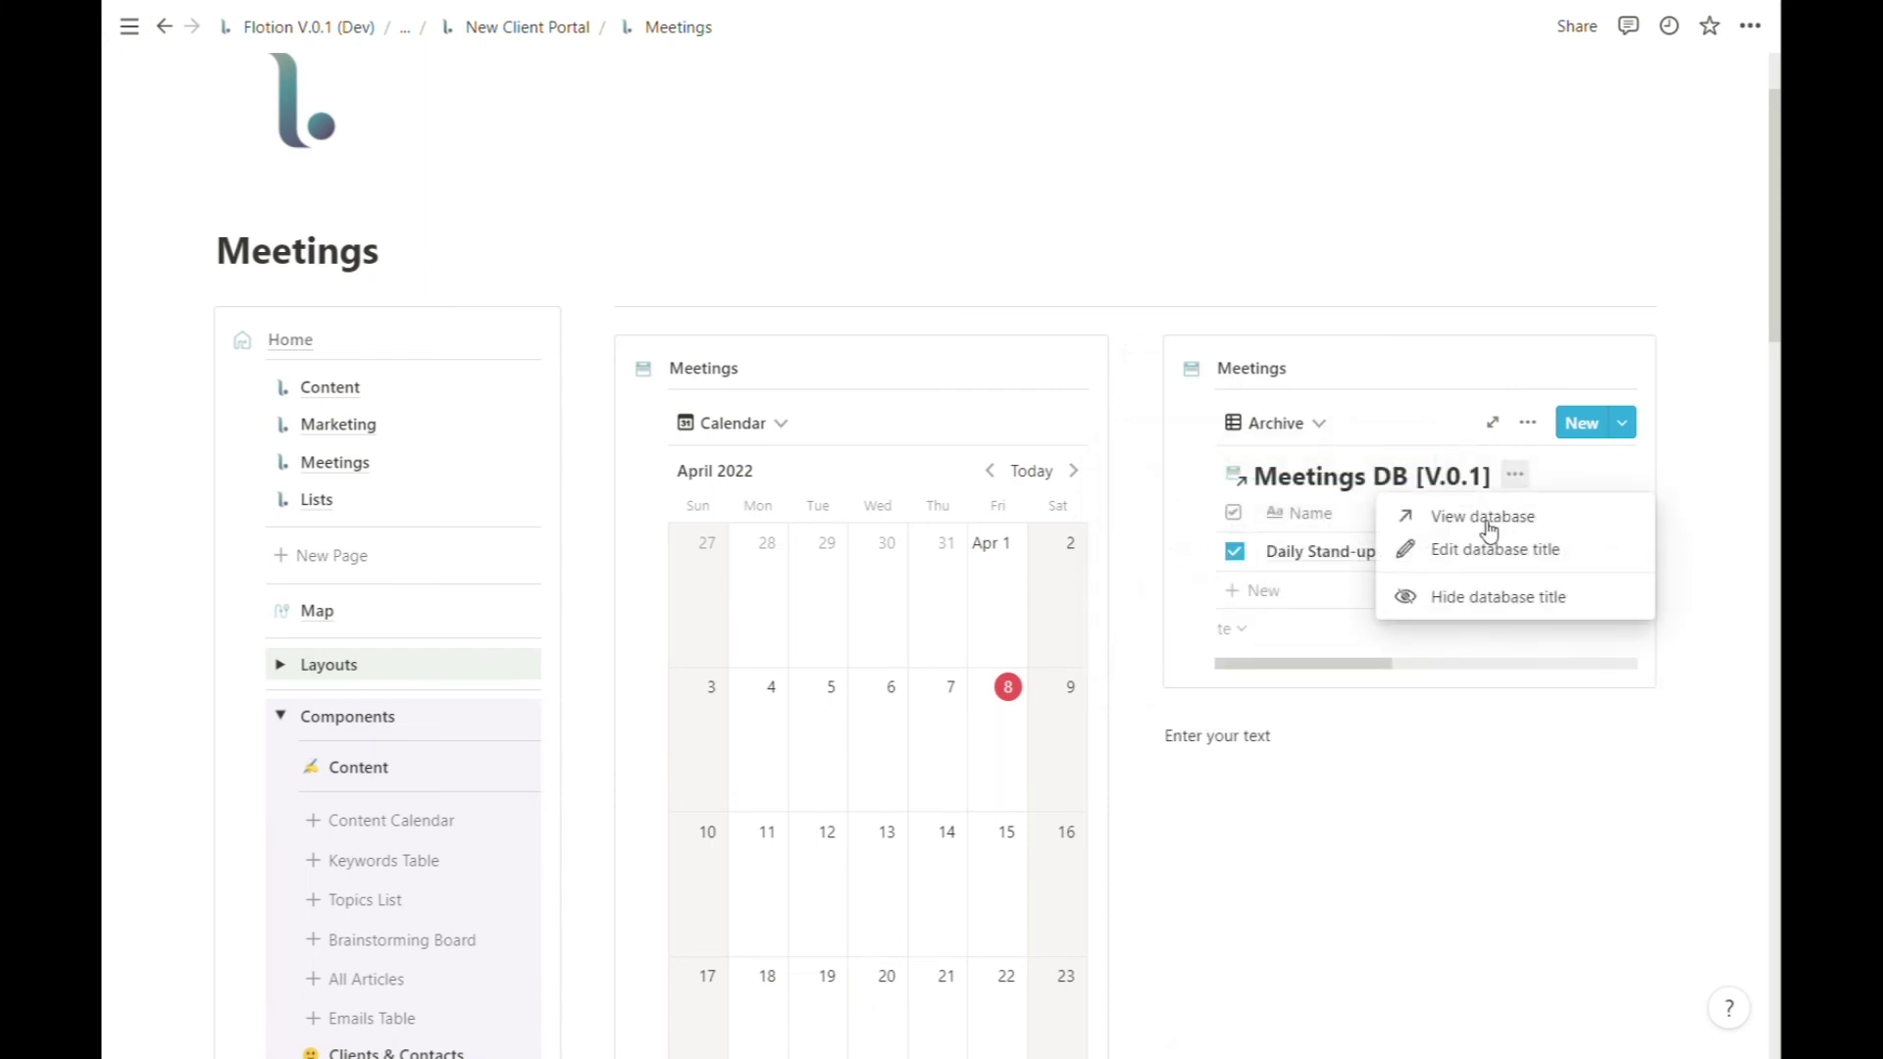
pyautogui.click(1492, 598)
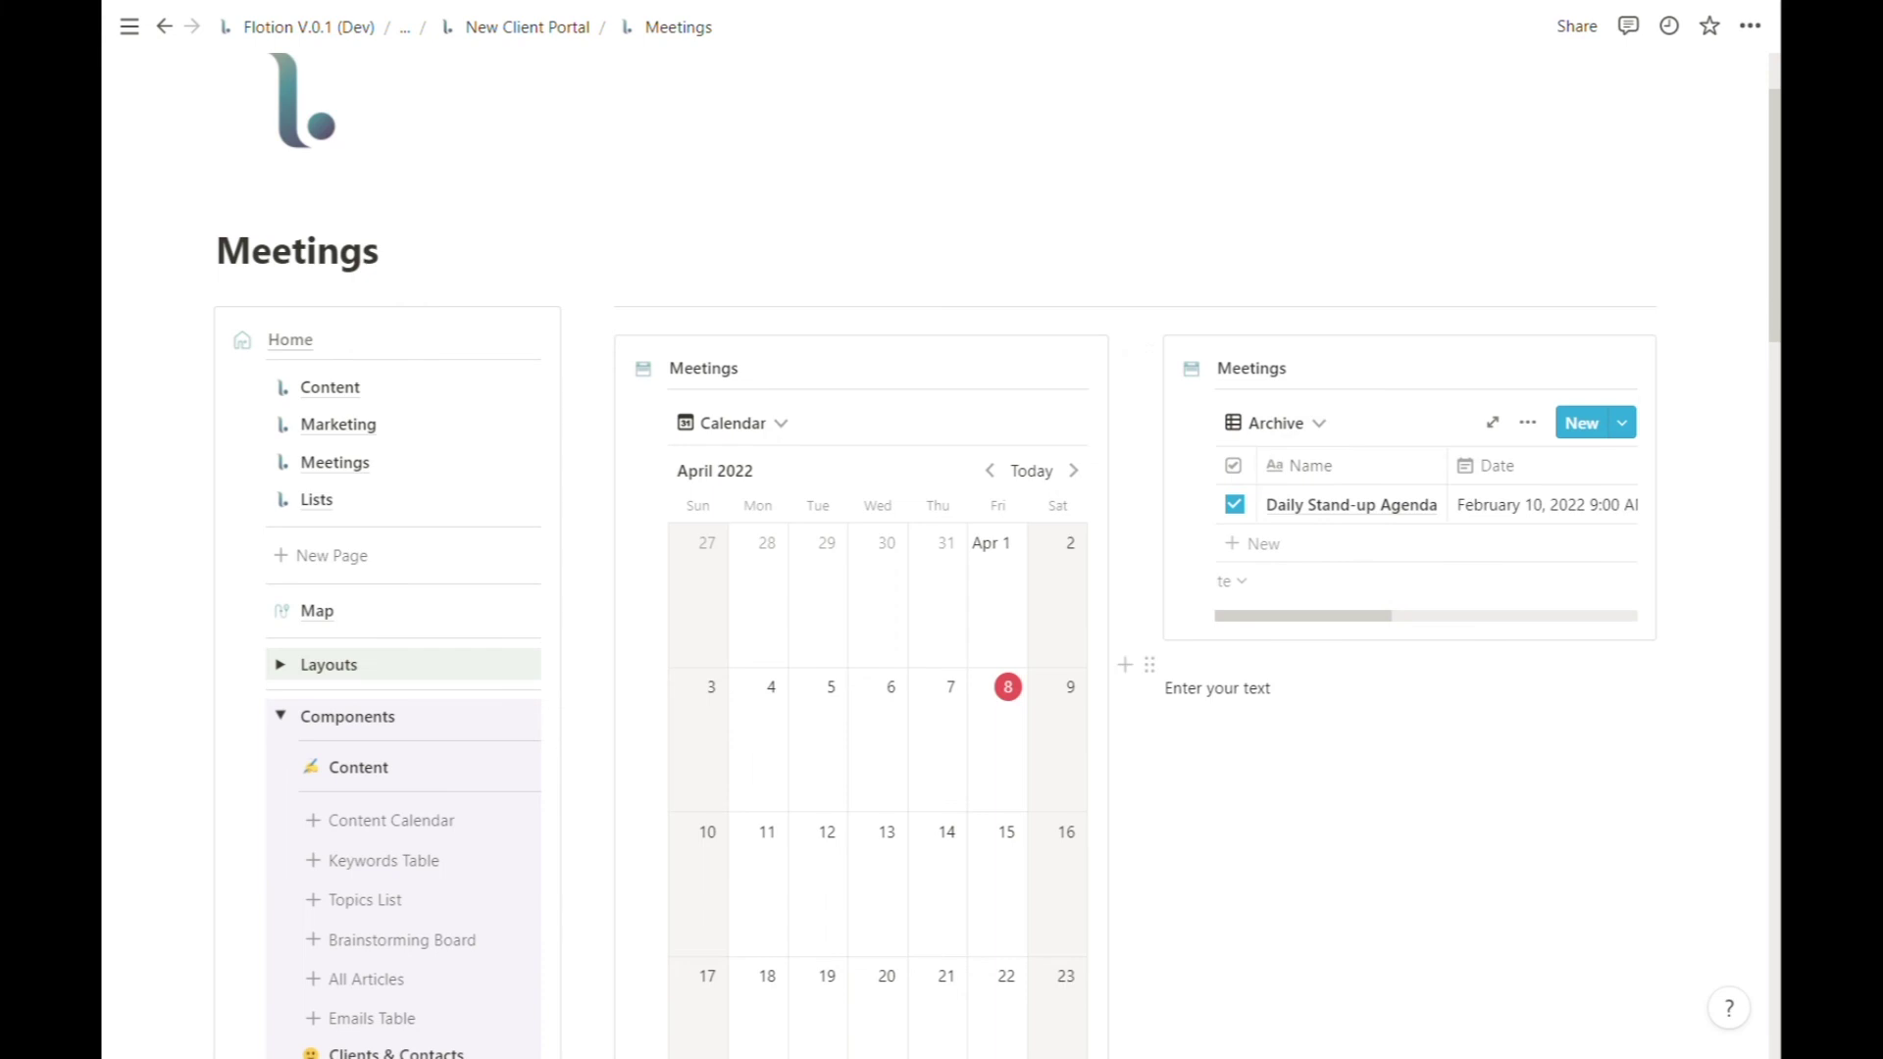
pyautogui.click(1149, 665)
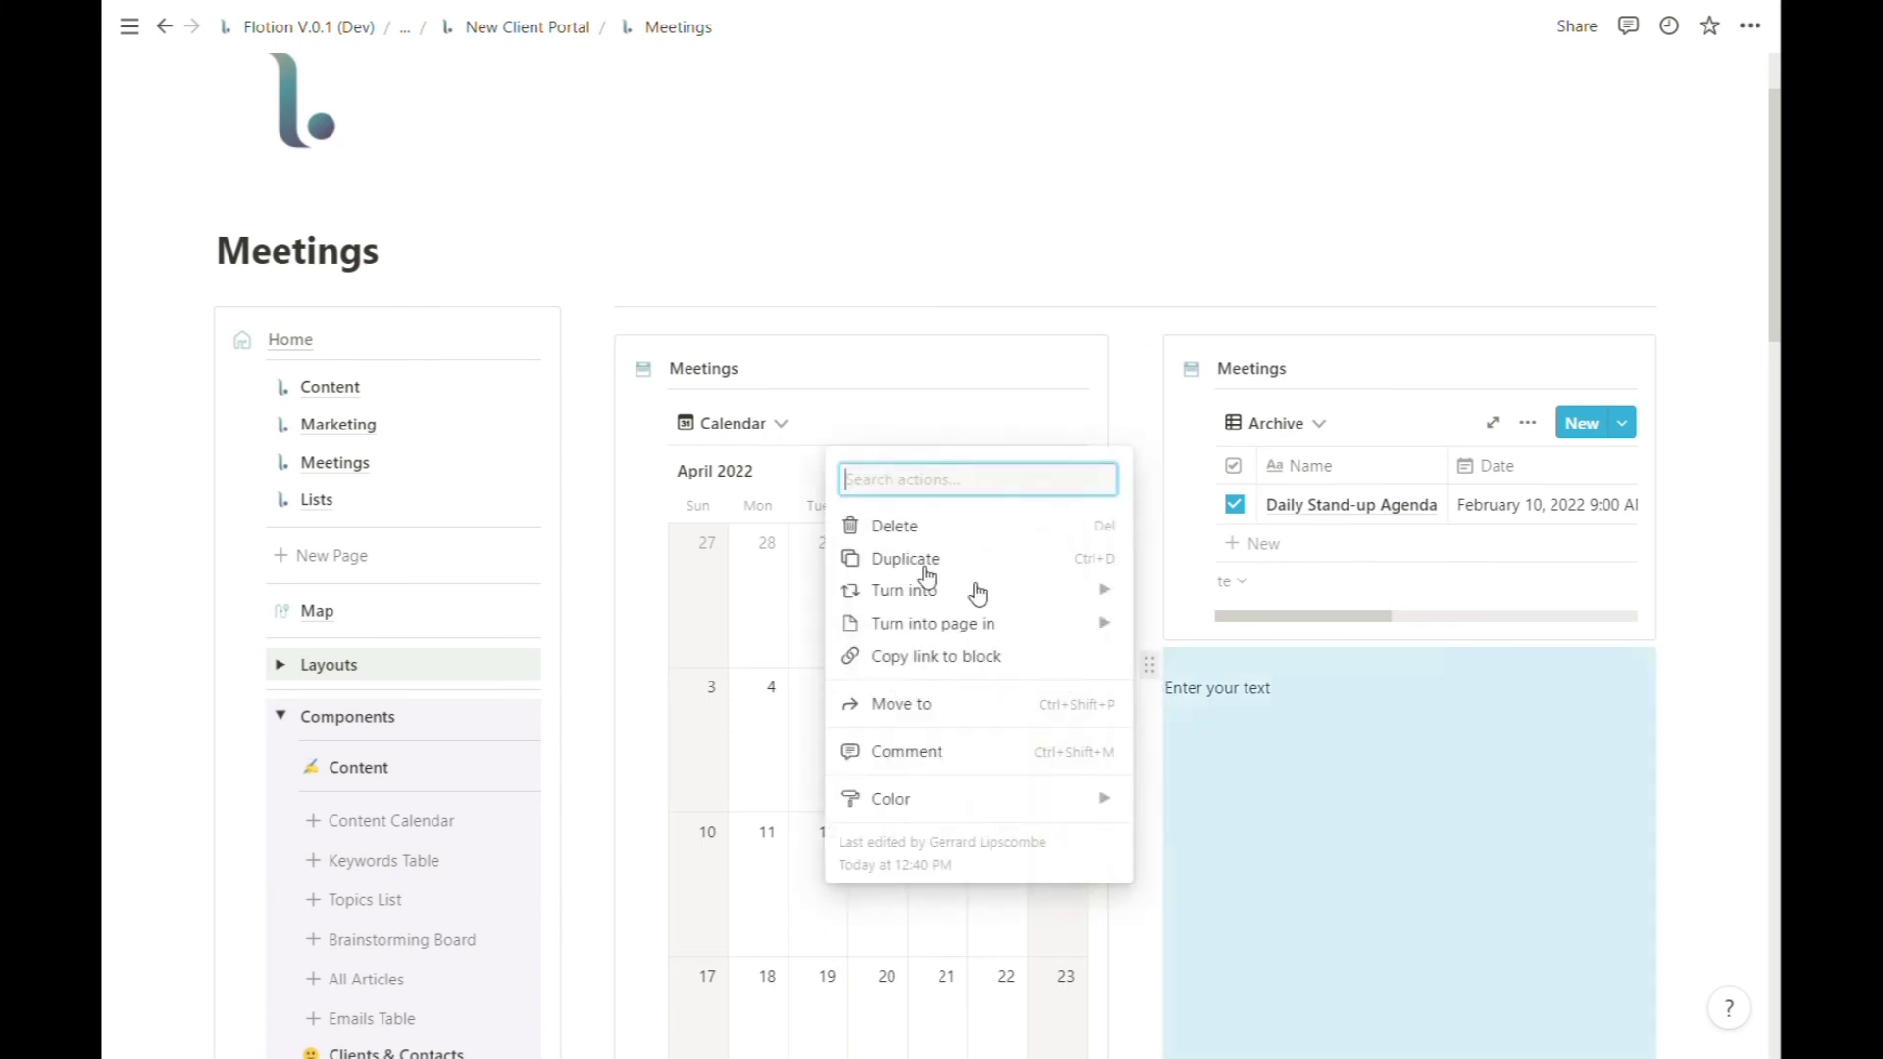
pyautogui.click(900, 530)
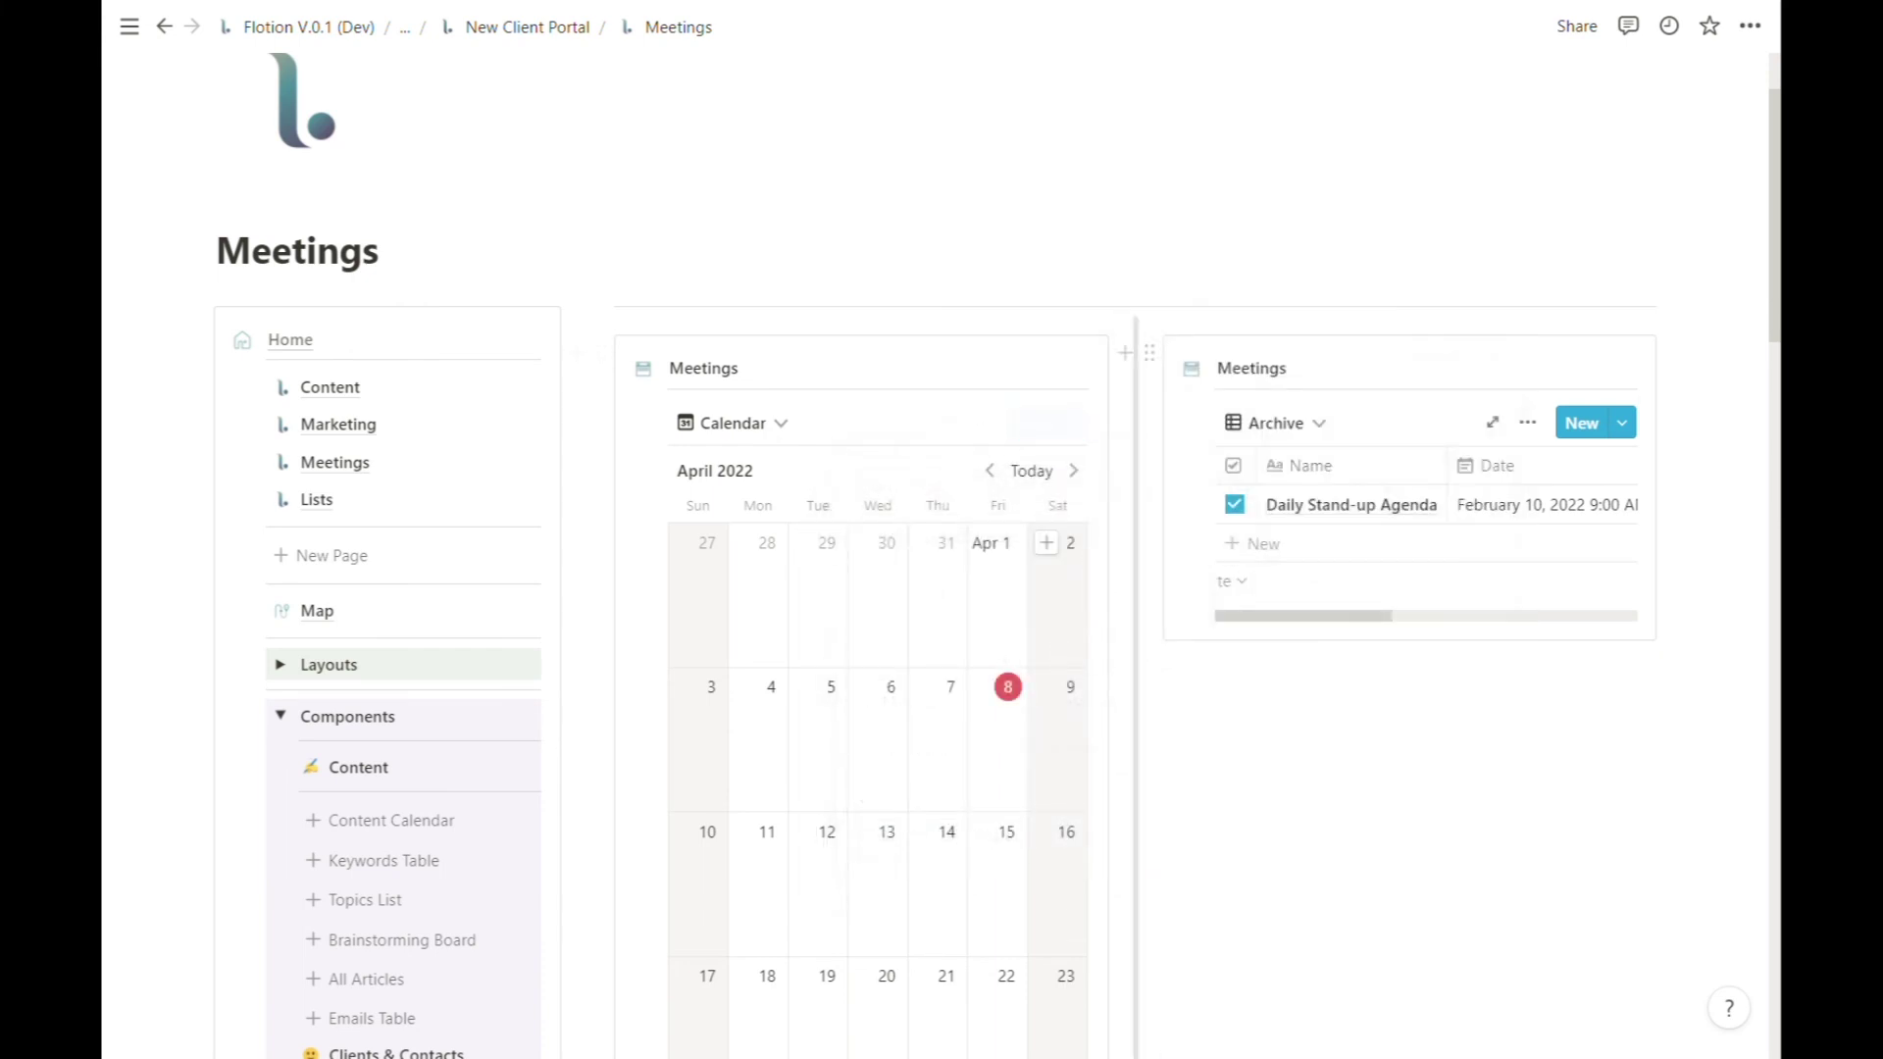
# Insert the Key Pillars callout from Layouts and drop it under the Archive table in the right column
pyautogui.click(285, 715)
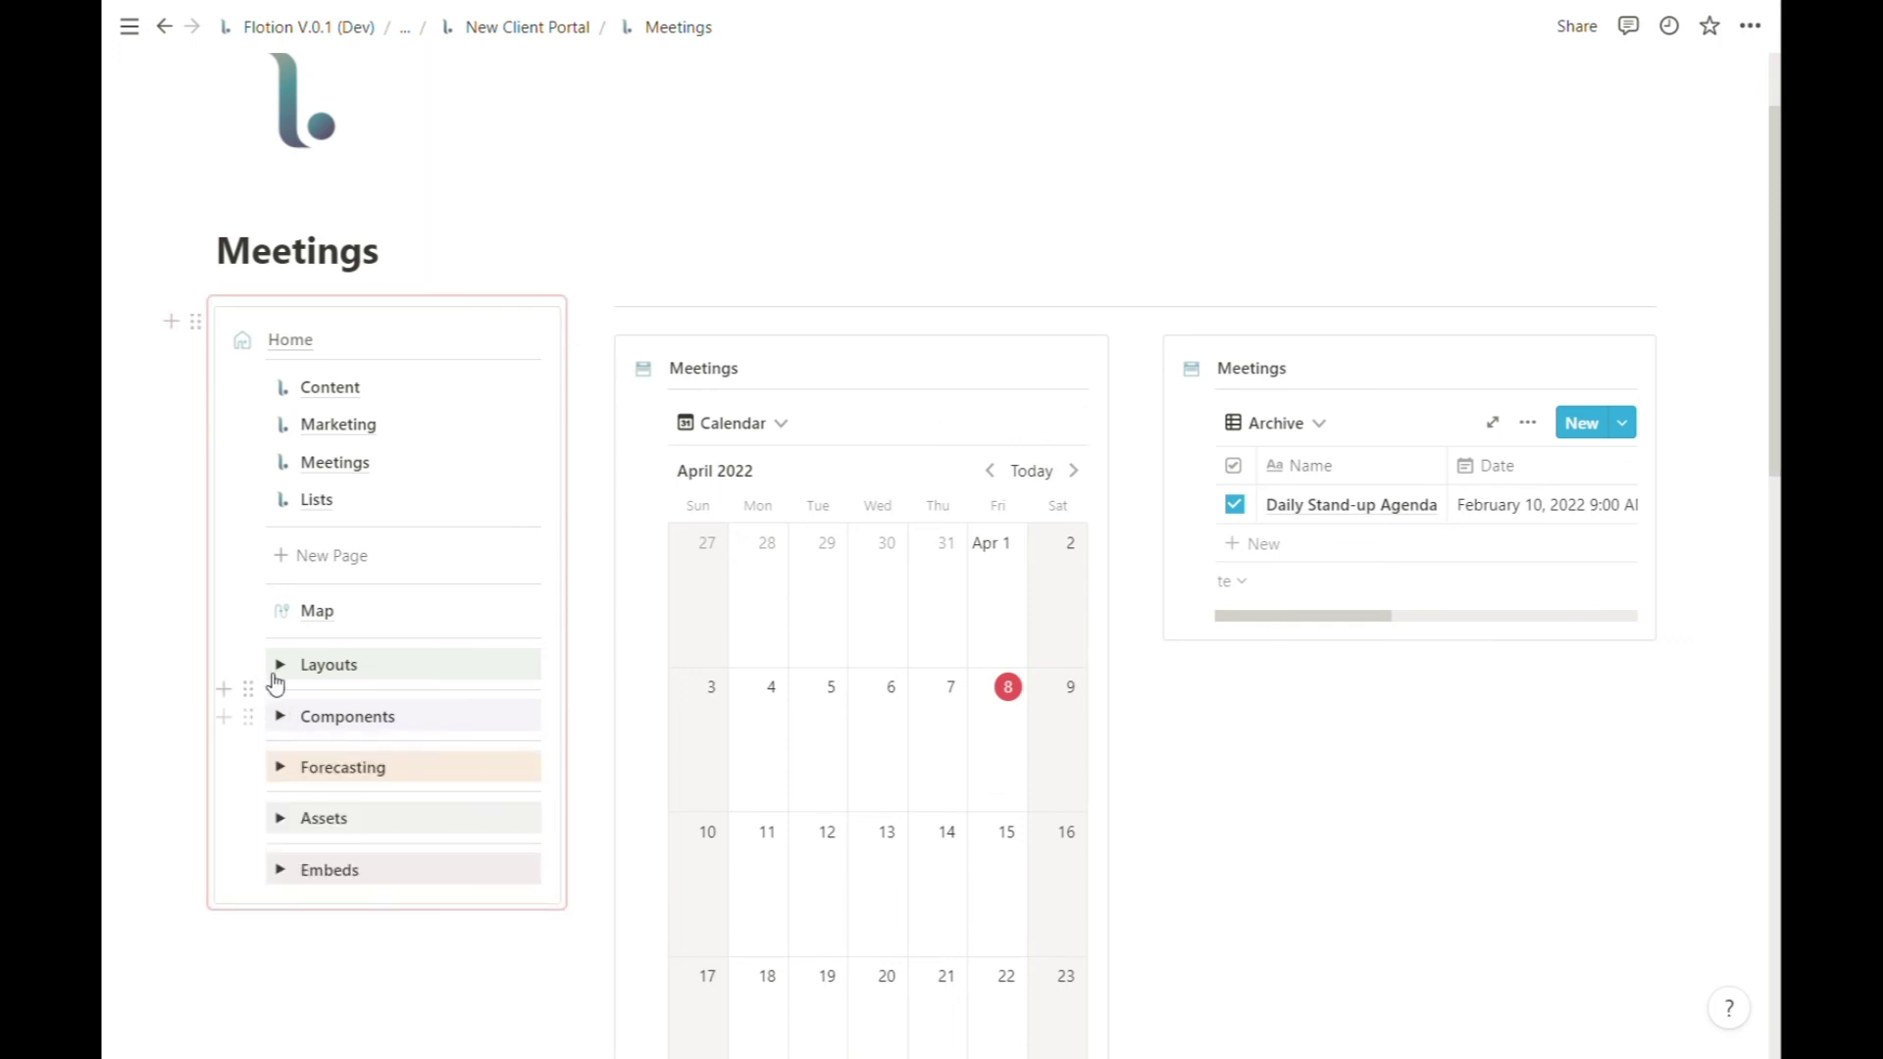
pyautogui.click(280, 665)
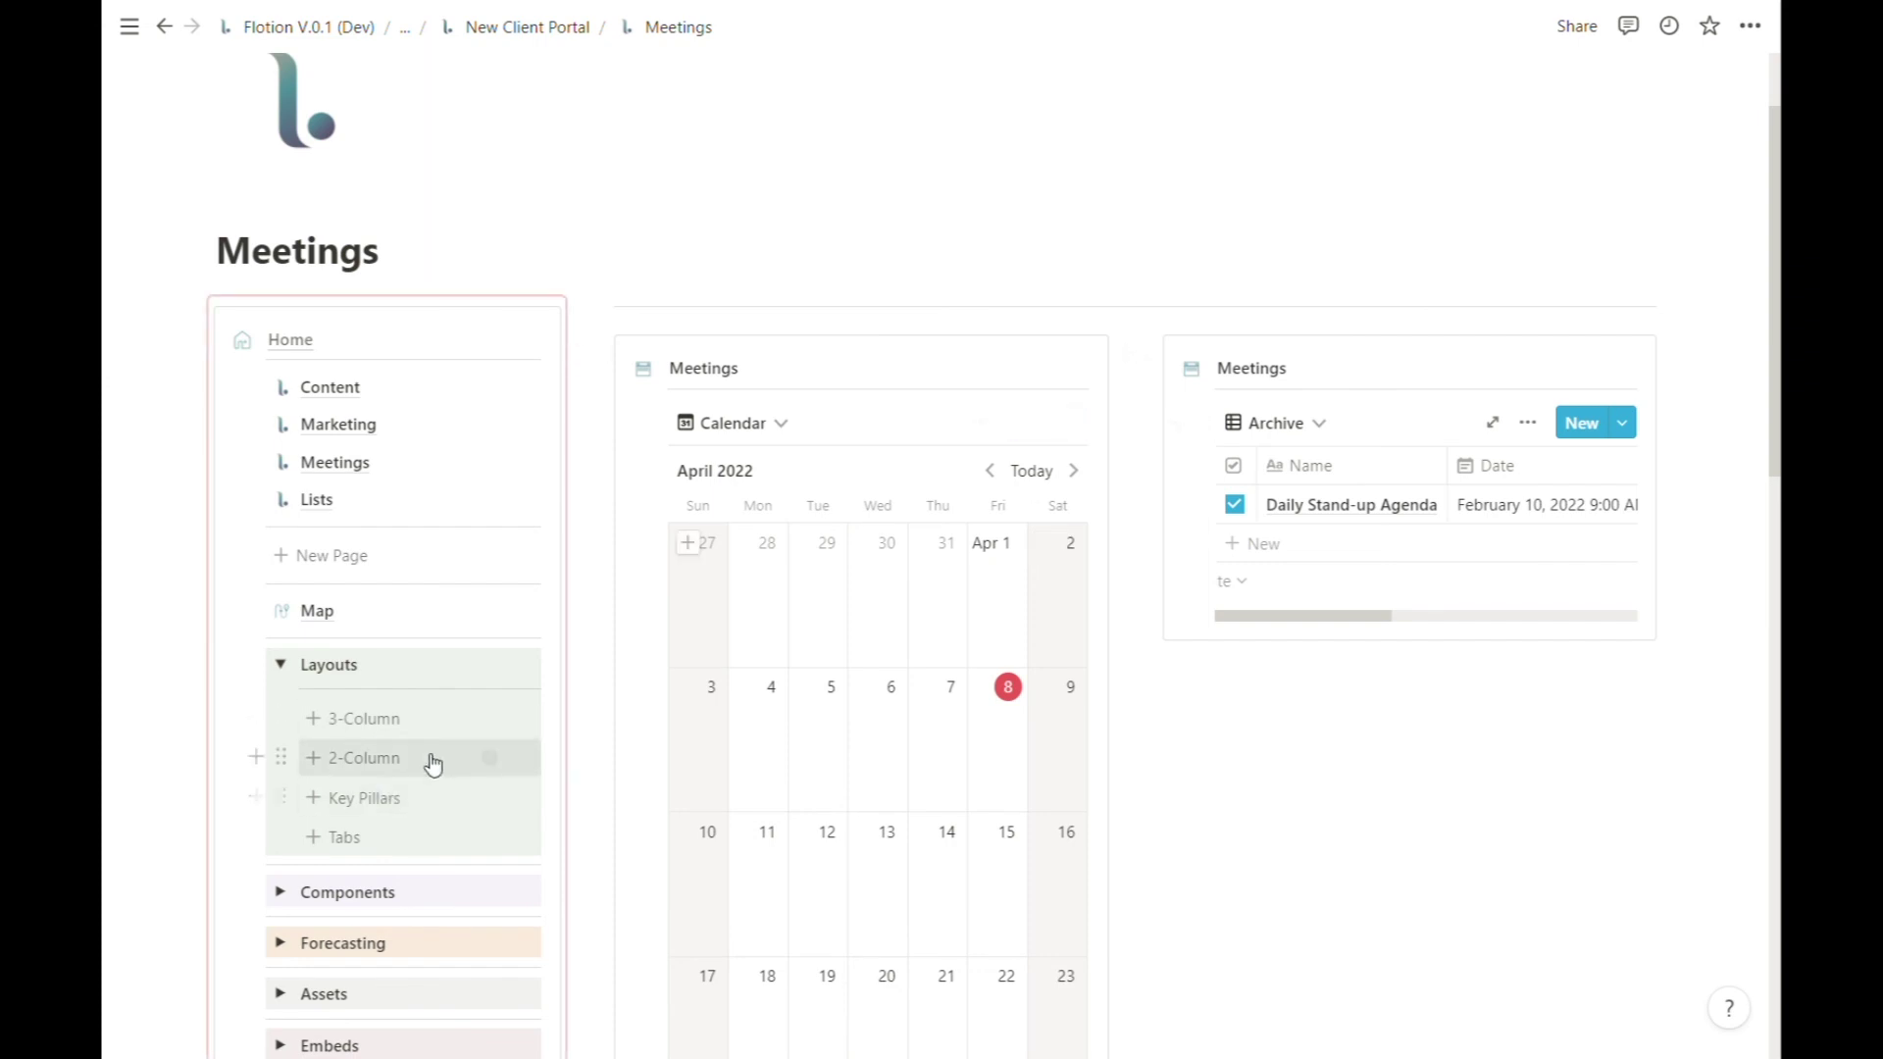
pyautogui.scroll(-2, 412, 760)
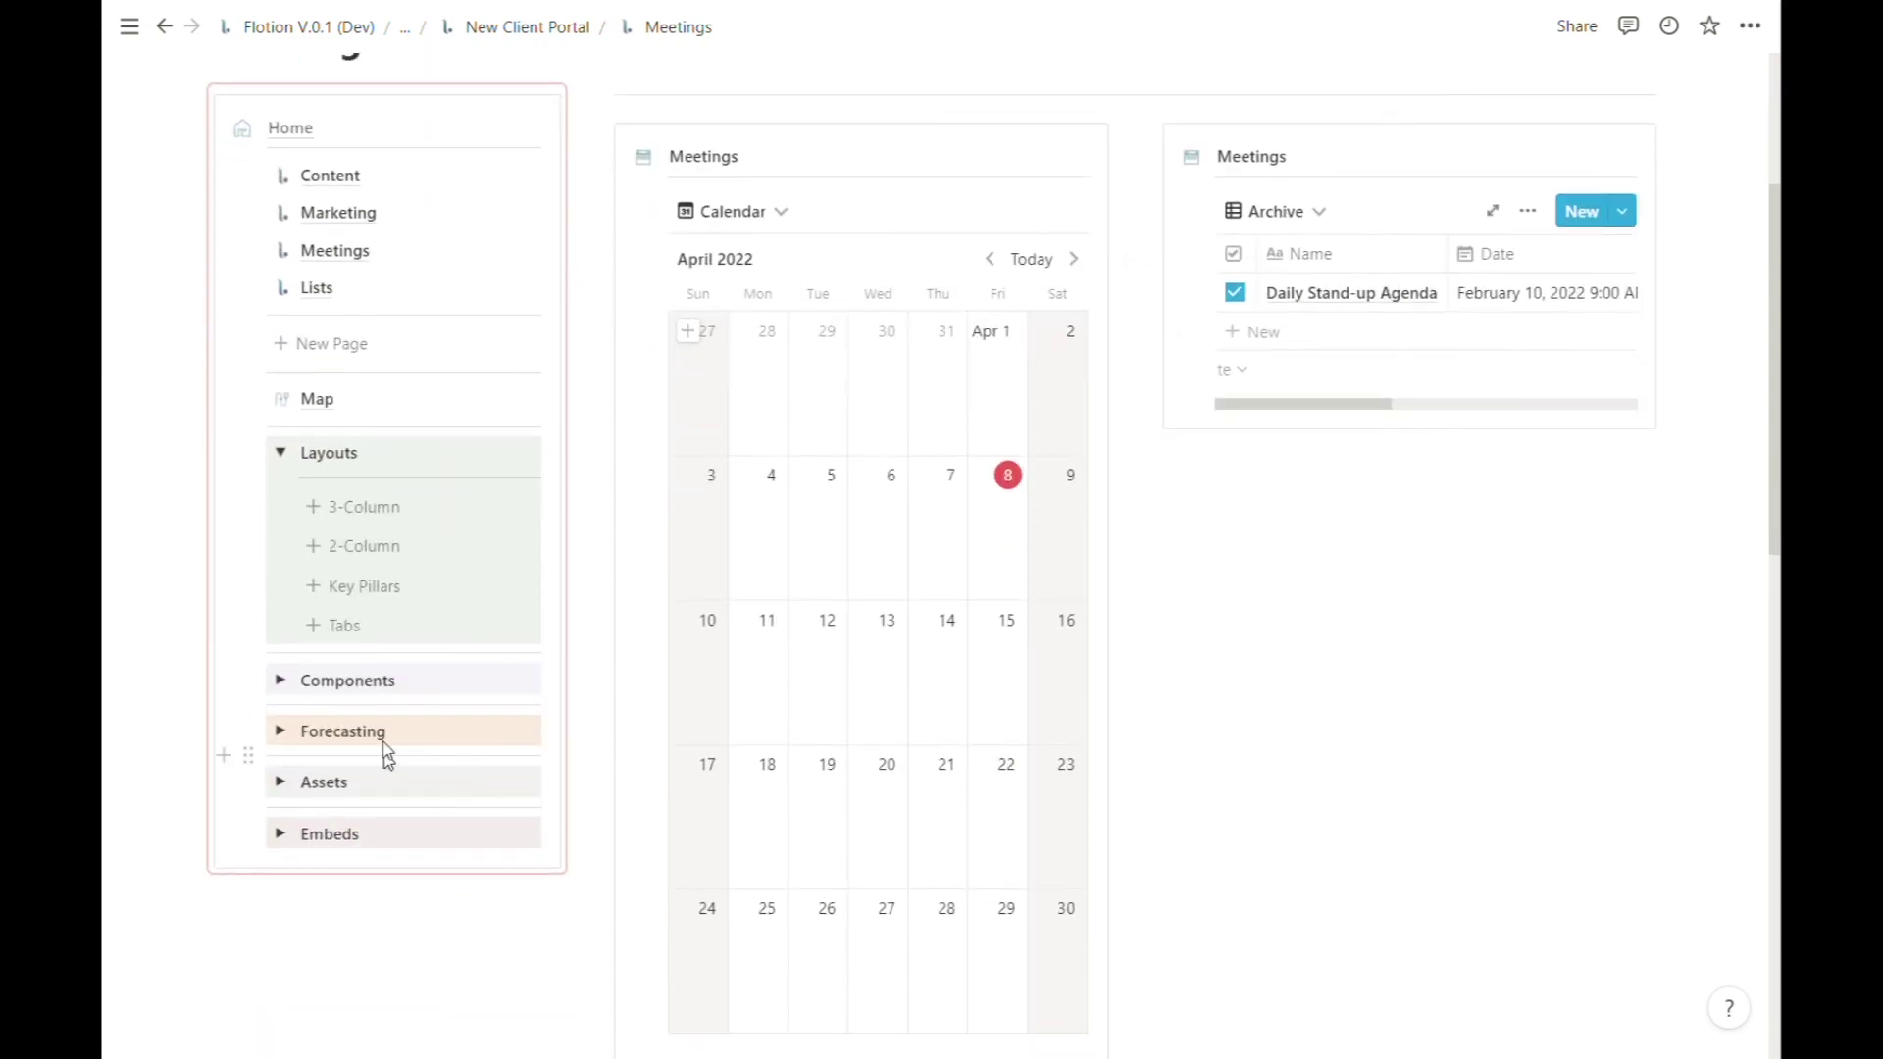
pyautogui.click(368, 589)
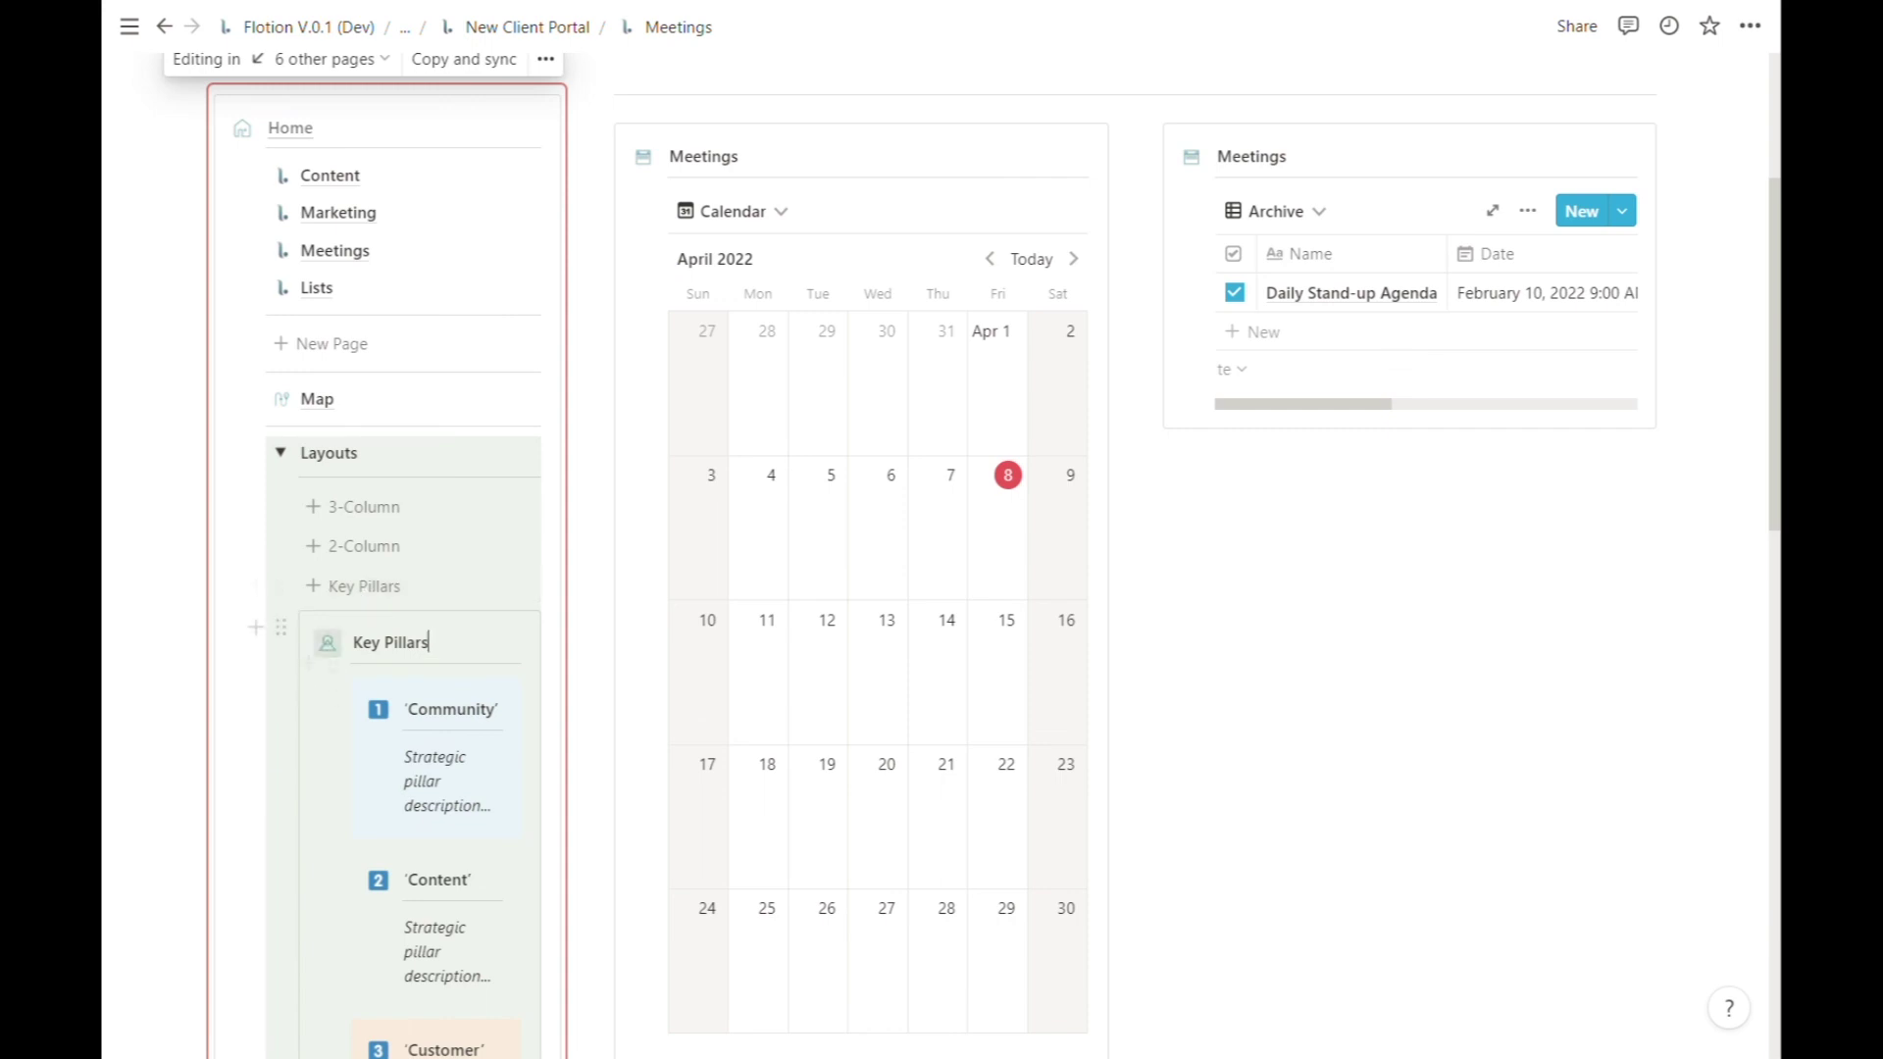
pyautogui.moveTo(280, 627); pyautogui.dragTo(1417, 461)
pyautogui.moveTo(1241, 499); pyautogui.dragTo(1246, 510)
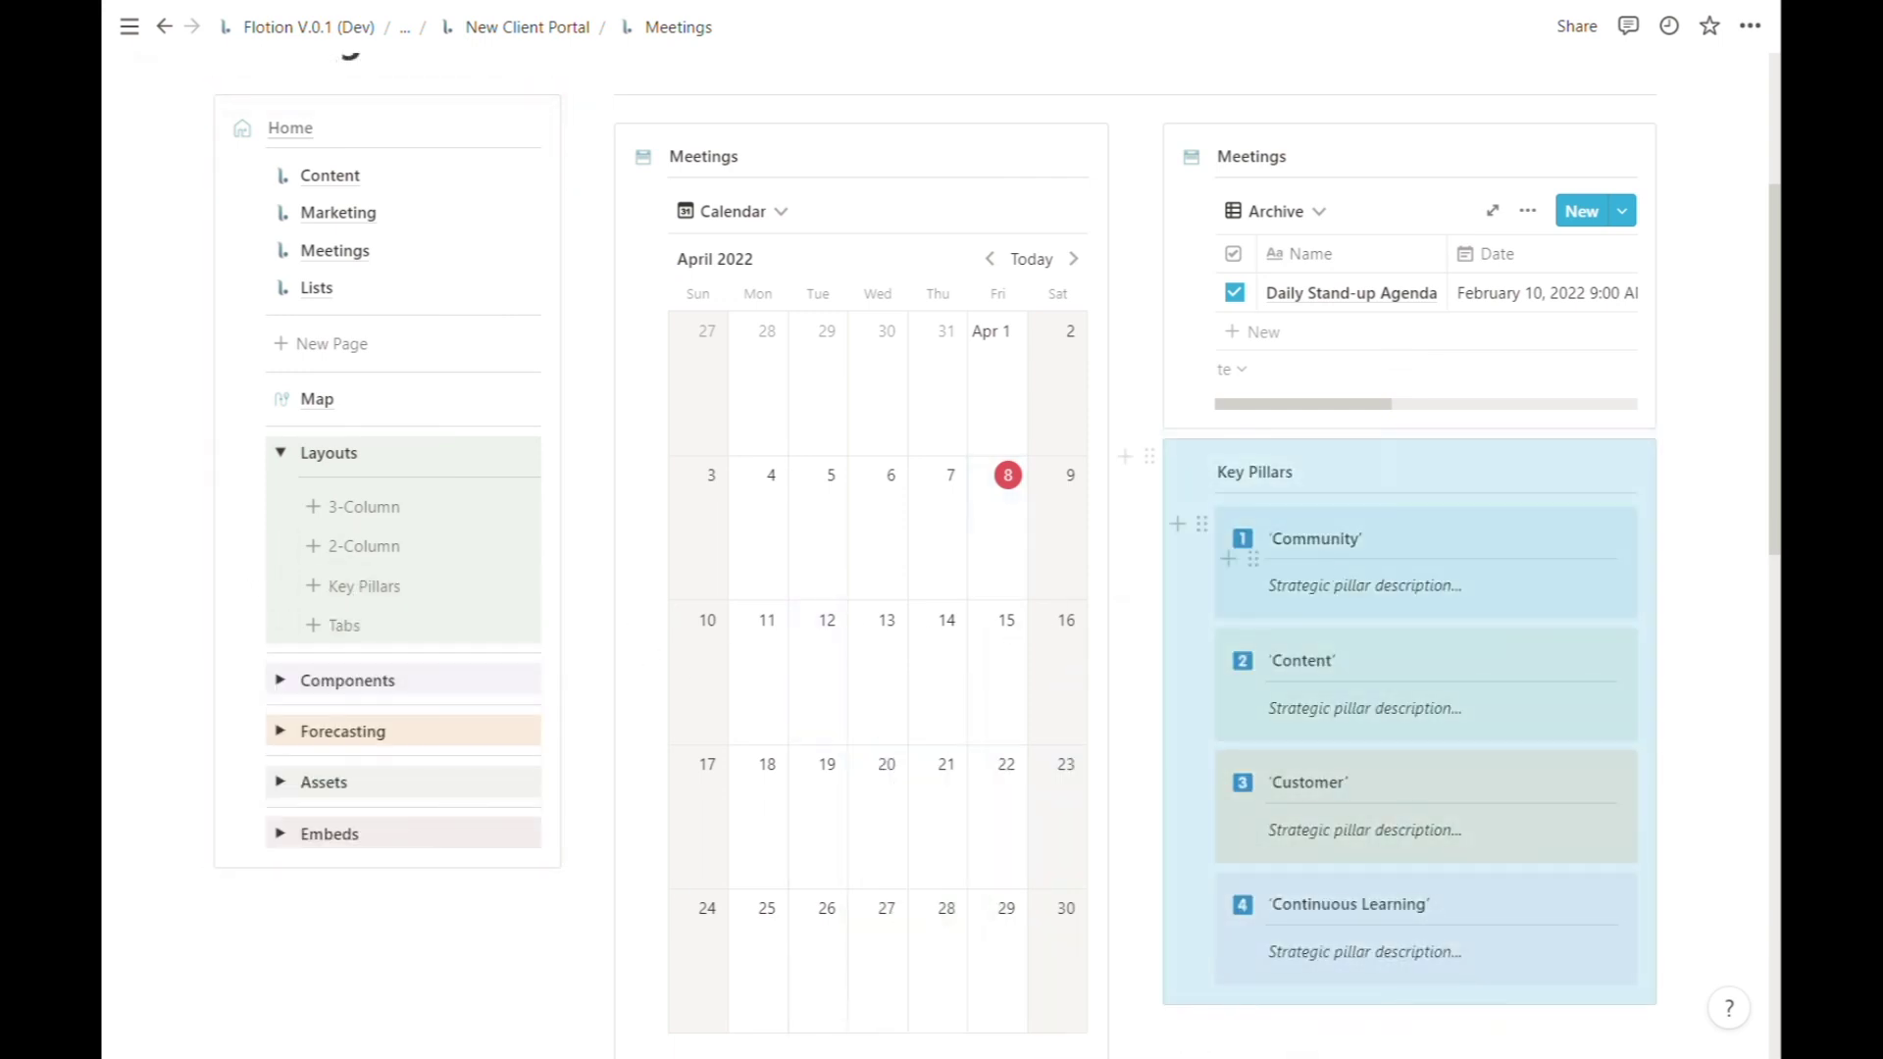
pyautogui.click(1383, 559)
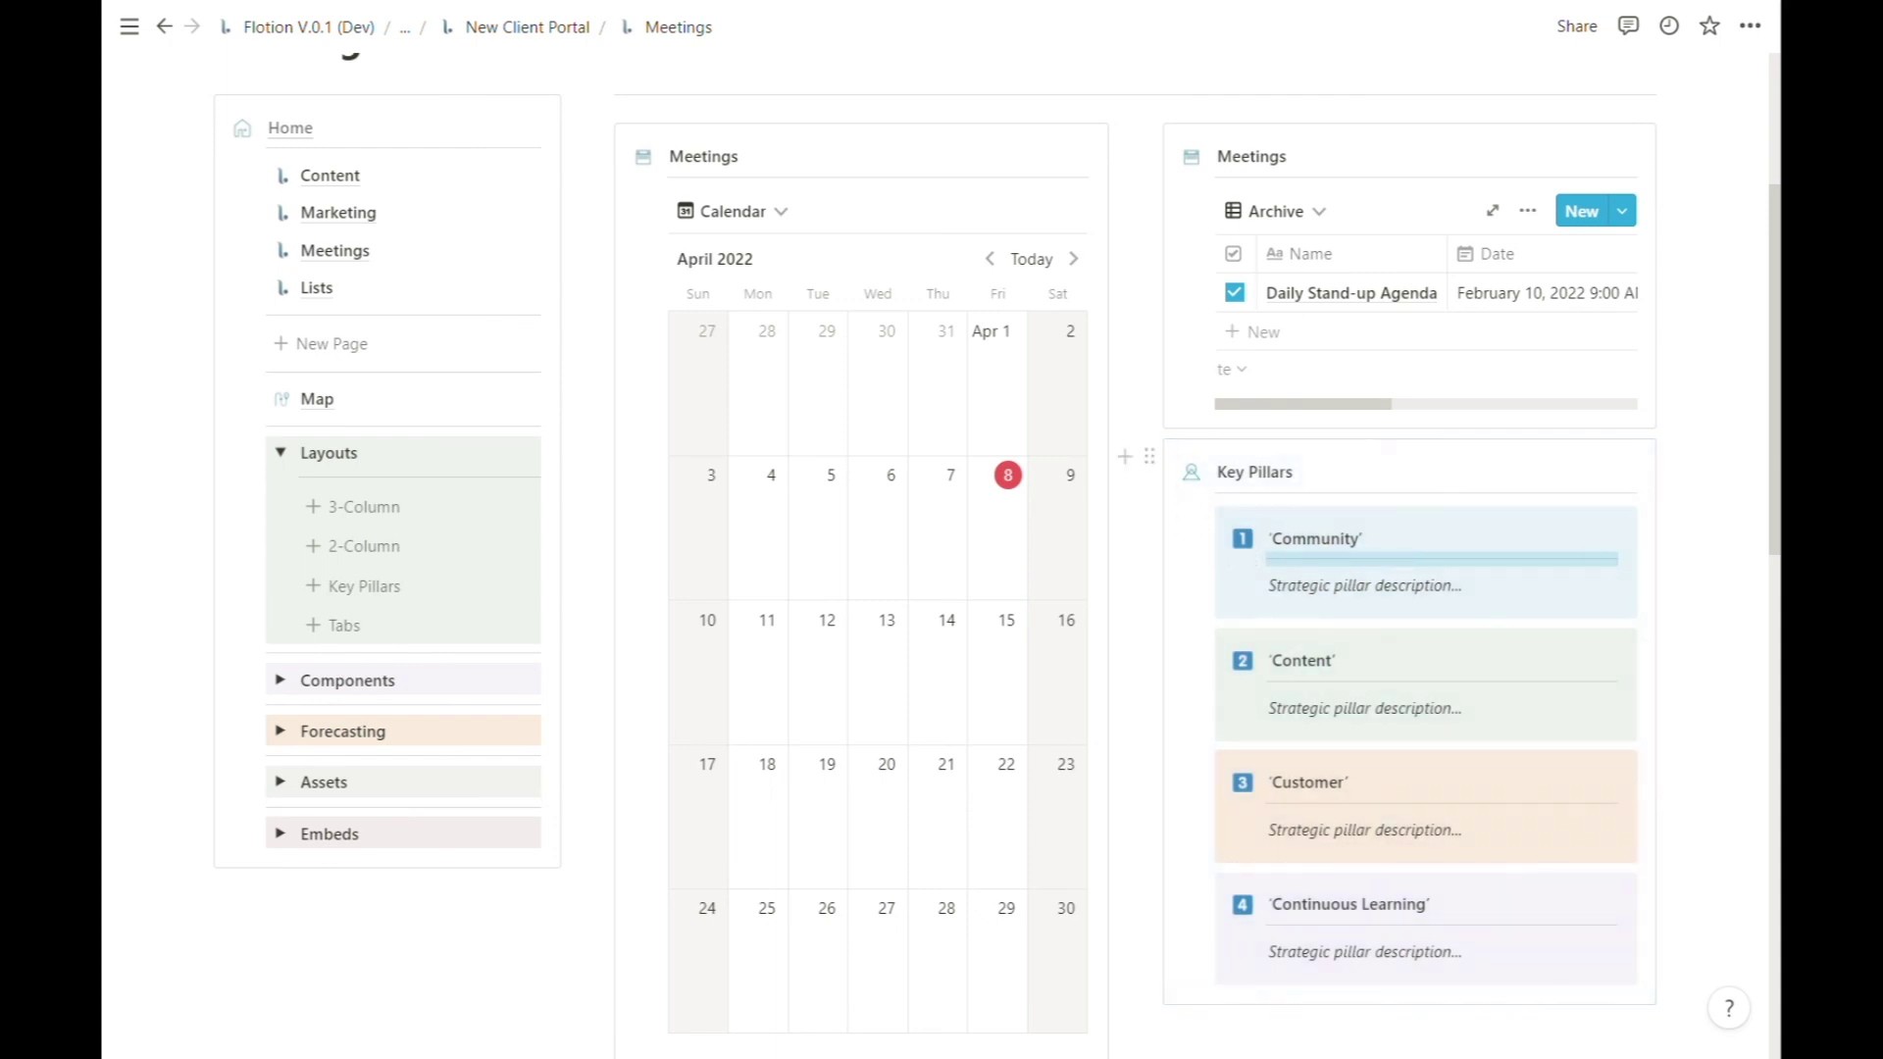
pyautogui.click(1304, 538)
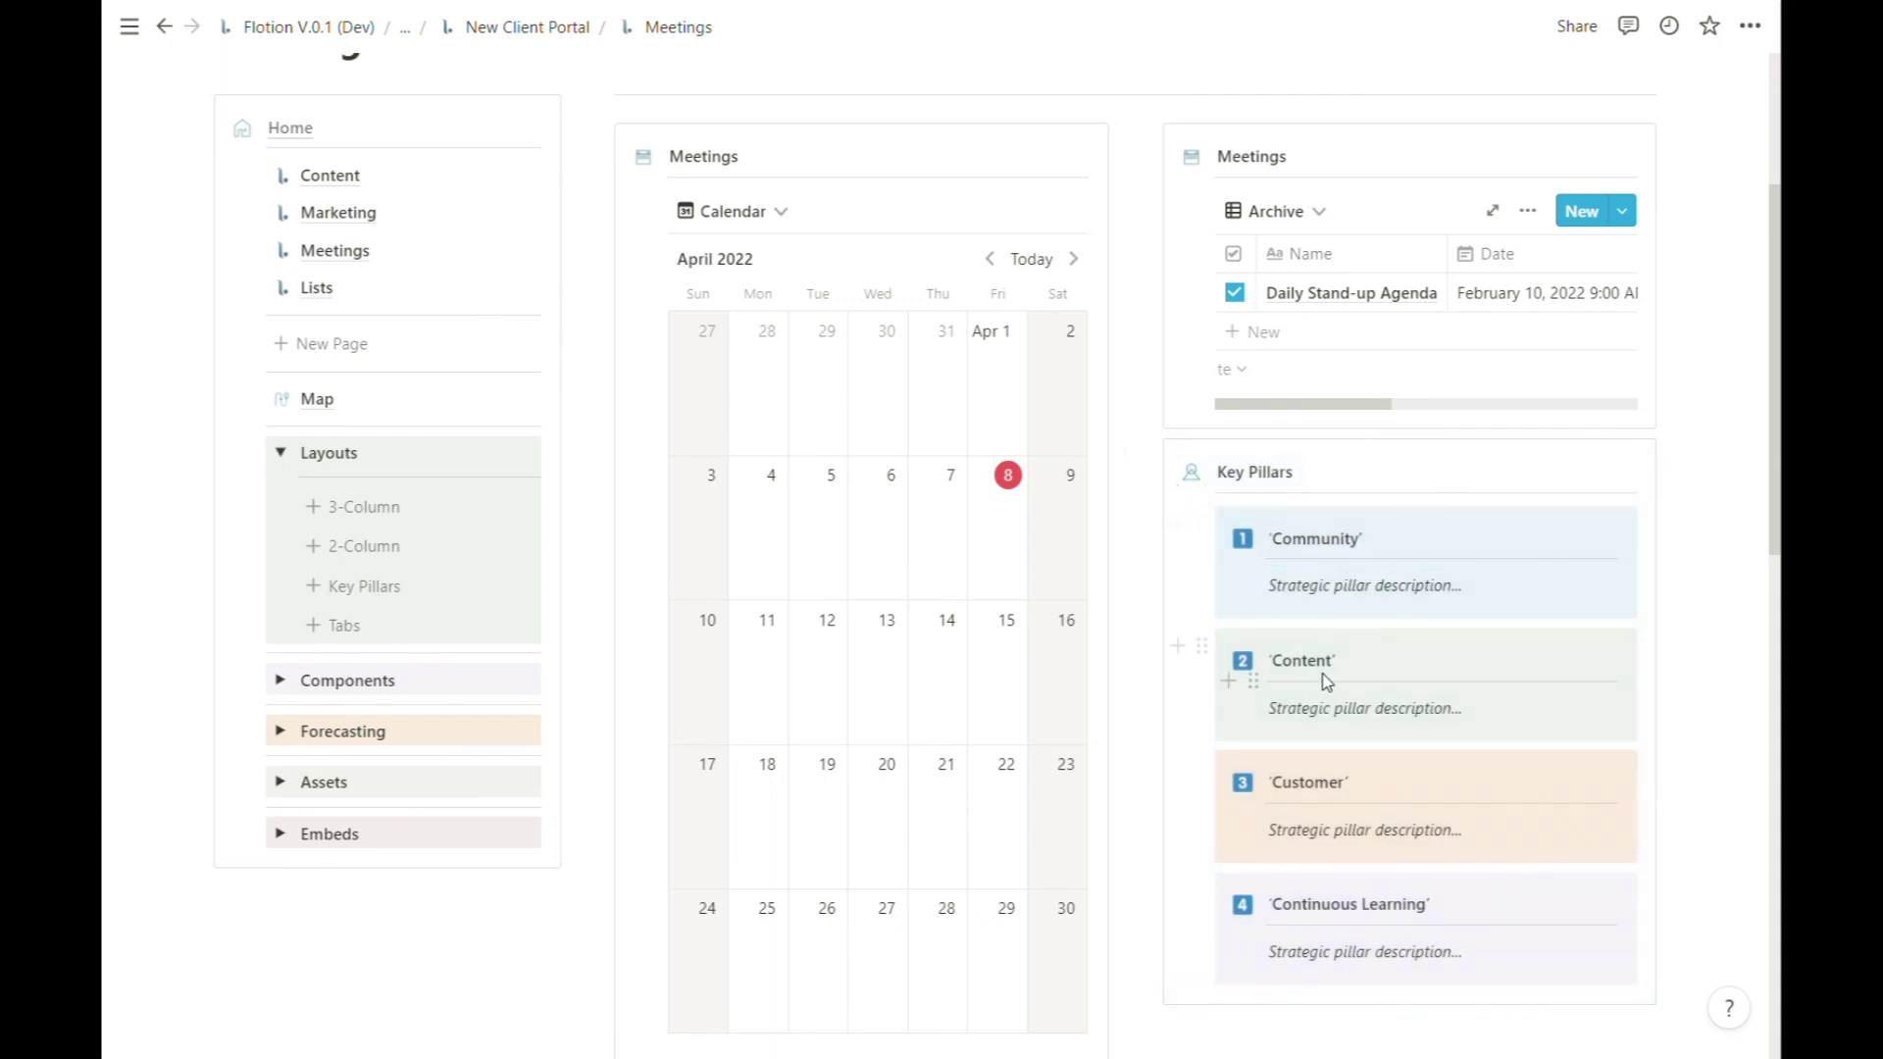